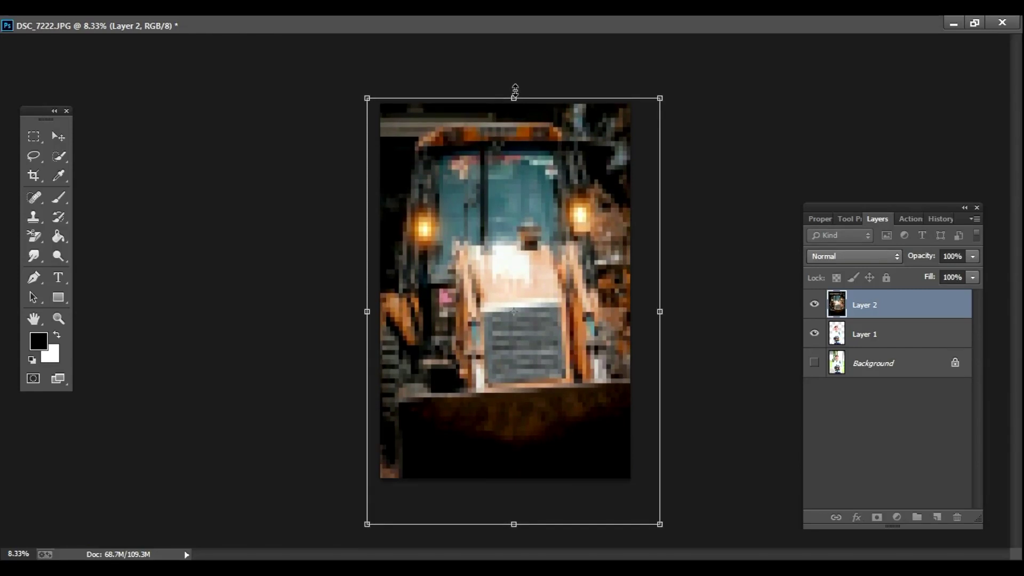
- Commit the resized loader background and move the man's cutout layer above it in the layer order
{"action": "key", "text": "Return"}
{"action": "key", "text": "s"}
{"action": "left_click_drag", "start_coordinate": [867, 334], "coordinate": [887, 303]}
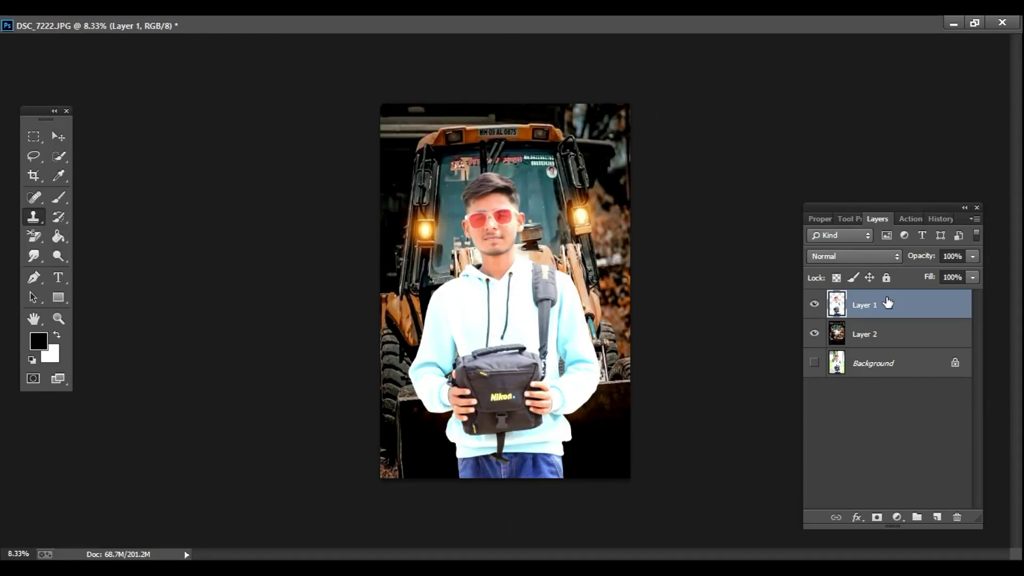
- Open the camera PNG and copy it into DSC_7222.JPG as a new layer in front of the man
{"action": "left_click", "coordinate": [974, 22]}
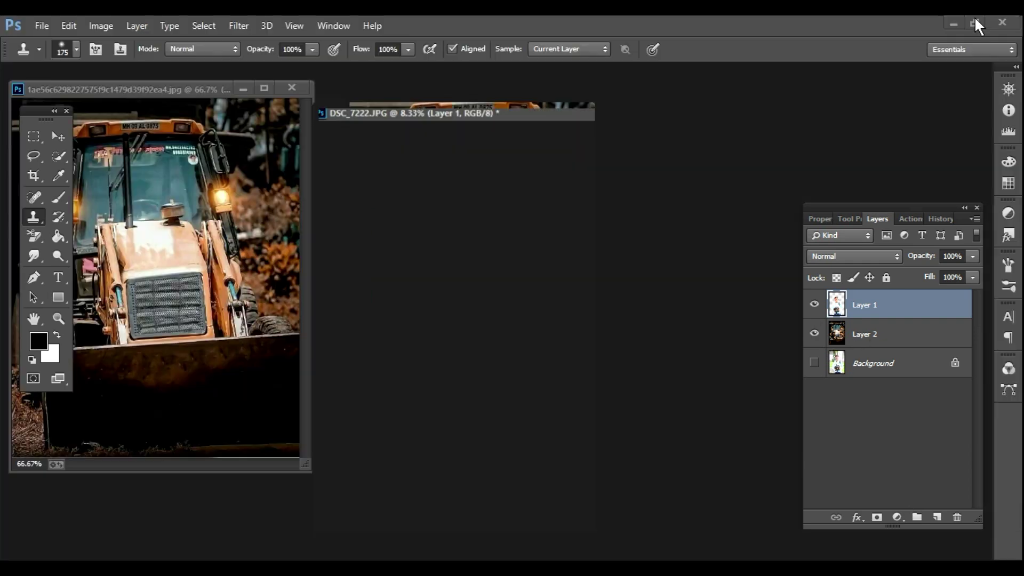
{"action": "mouse_move", "coordinate": [585, 568]}
{"action": "left_click", "coordinate": [702, 516]}
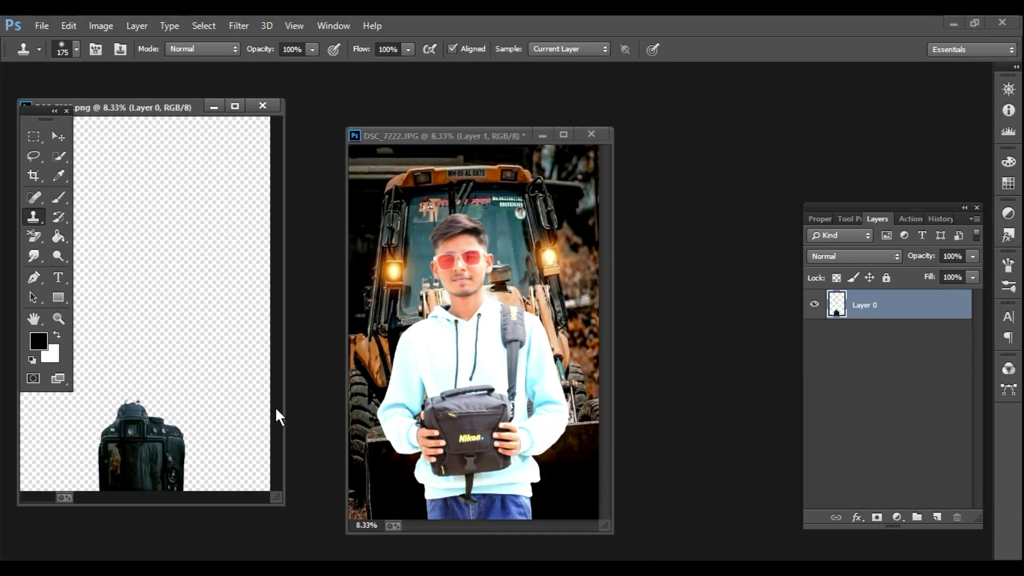
{"action": "left_click_drag", "start_coordinate": [276, 414], "coordinate": [563, 143]}
{"action": "left_click", "coordinate": [564, 135]}
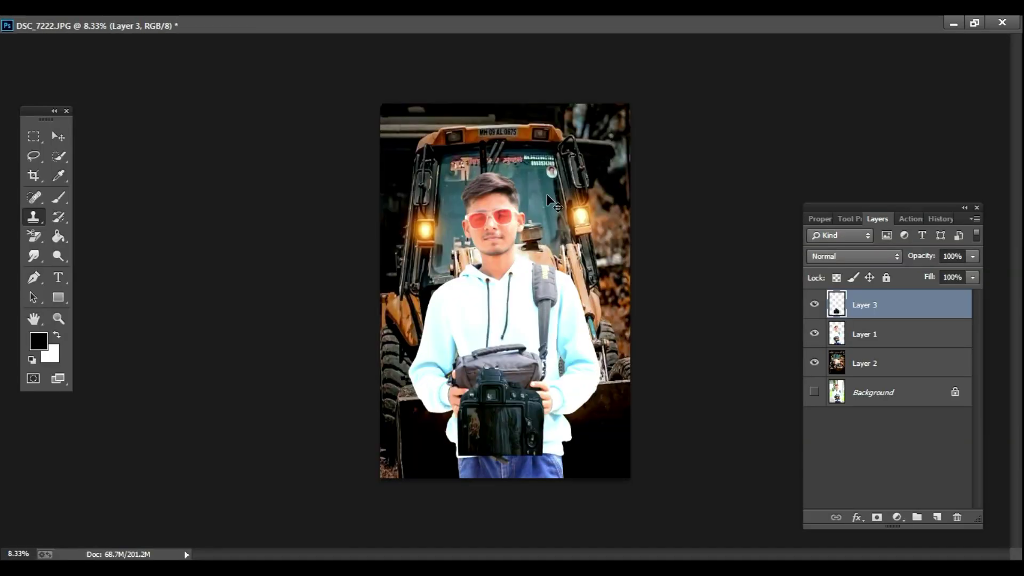
- Move the camera layer straight down until its base meets the lower edge of the canvas
{"action": "key", "text": "ctrl+shift+Down"}
{"action": "key", "text": "ctrl+shift+Down"}
{"action": "key", "text": "ctrl+shift+Down"}
{"action": "key", "text": "ctrl+shift+Down"}
{"action": "key", "text": "ctrl+shift+Down"}
{"action": "key", "text": "ctrl+shift+Down"}
{"action": "key", "text": "ctrl+shift+Down"}
{"action": "key", "text": "ctrl+shift+Down"}
{"action": "key", "text": "ctrl+shift+Down"}
{"action": "key", "text": "ctrl+shift+Down"}
{"action": "key", "text": "ctrl+shift+Down"}
{"action": "key", "text": "ctrl+shift+Down"}
{"action": "key", "text": "ctrl+shift+Down"}
{"action": "key", "text": "ctrl+shift+Down"}
{"action": "key", "text": "ctrl+shift+Down"}
{"action": "key", "text": "ctrl+shift+Down"}
{"action": "key", "text": "ctrl+shift+Down"}
{"action": "key", "text": "ctrl+shift+Down"}
{"action": "key", "text": "ctrl+shift+Down"}
{"action": "key", "text": "ctrl+shift+Down"}
{"action": "key", "text": "ctrl+shift+Down"}
{"action": "key", "text": "ctrl+shift+Down"}
{"action": "key", "text": "ctrl+shift+Down"}
{"action": "key", "text": "ctrl+shift+Down"}
{"action": "key", "text": "ctrl+shift+Down"}
{"action": "key", "text": "ctrl+shift+Down"}
{"action": "key", "text": "ctrl+shift+Down"}
{"action": "key", "text": "ctrl+shift+Down"}
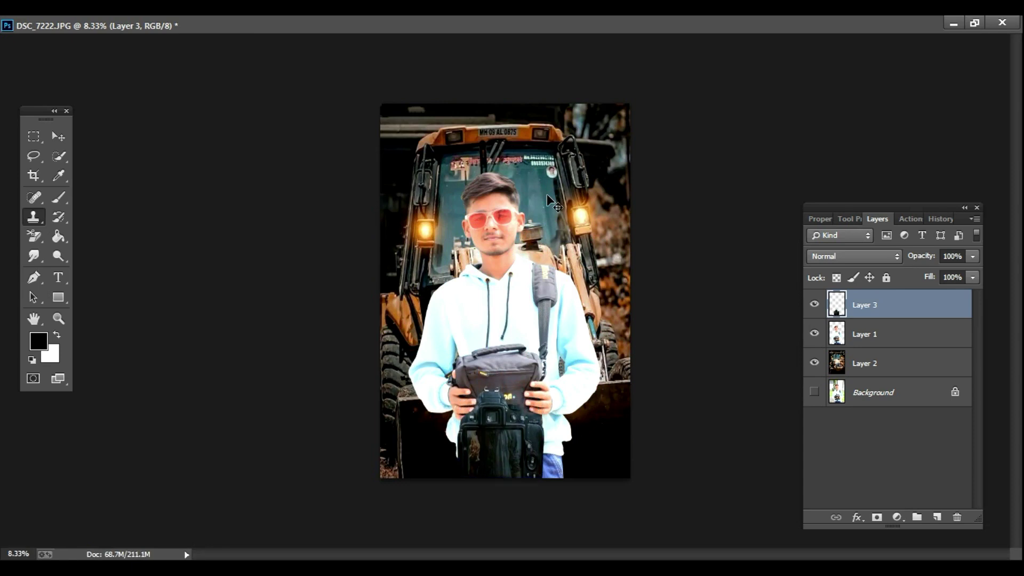
- Shorten the camera layer slightly from its upper edge with Free Transform, and close the source camera image
{"action": "key", "text": "ctrl+t"}
{"action": "left_click_drag", "start_coordinate": [497, 385], "coordinate": [498, 393]}
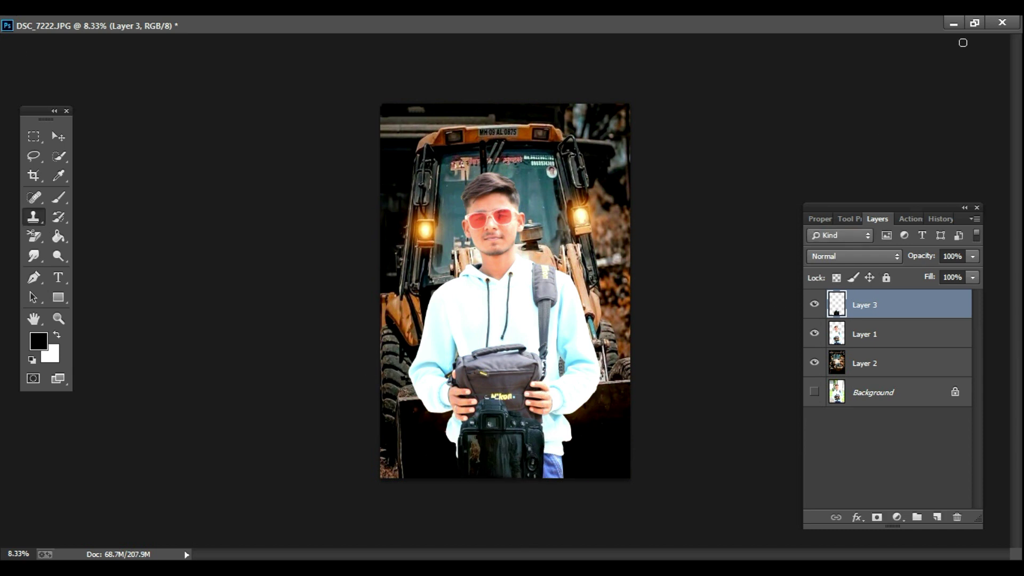
{"action": "key", "text": "ctrl+t"}
{"action": "left_click_drag", "start_coordinate": [499, 386], "coordinate": [499, 397]}
{"action": "key", "text": "Return"}
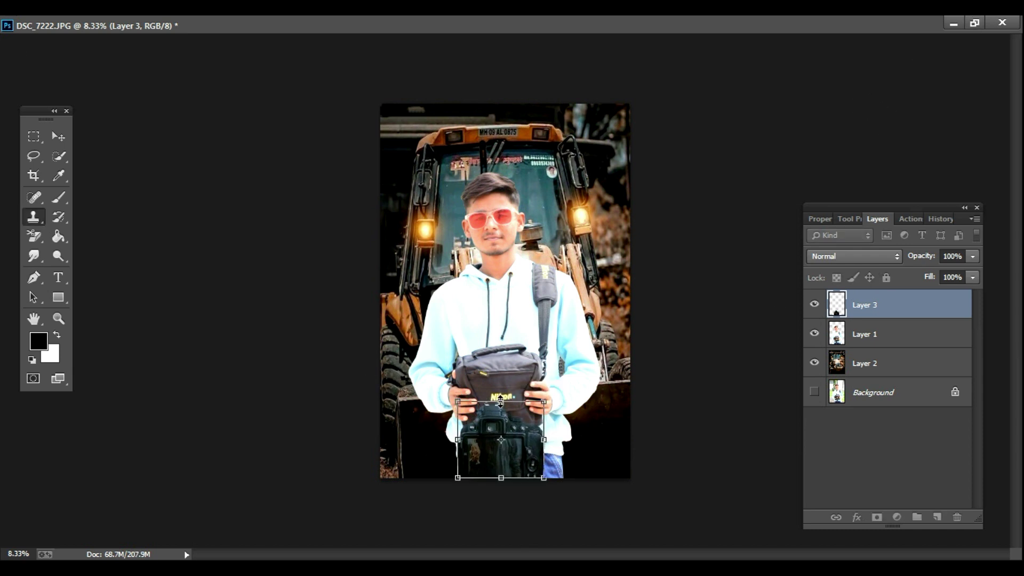
{"action": "left_click", "coordinate": [975, 23]}
{"action": "left_click", "coordinate": [273, 101]}
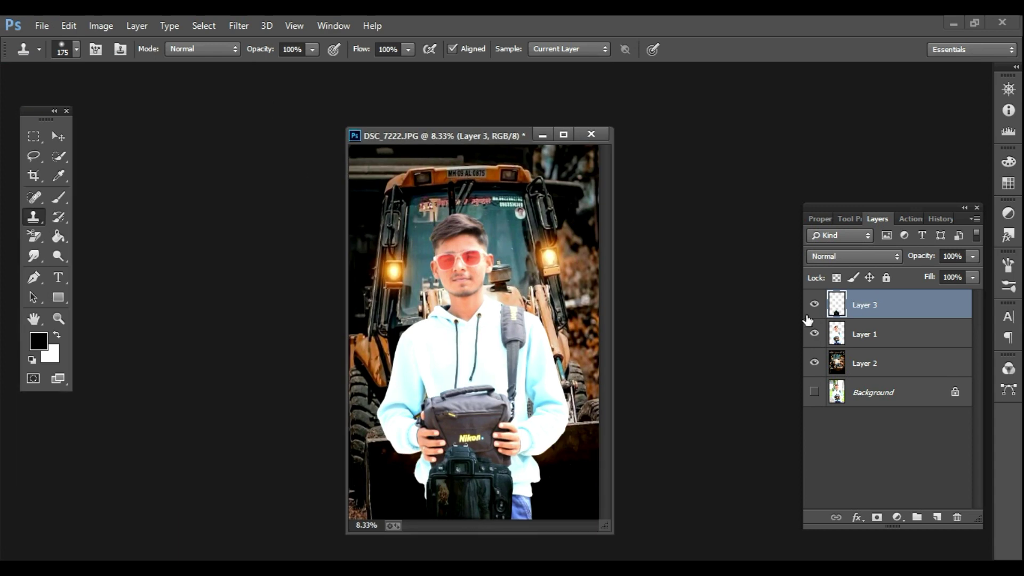
- Apply a tonal image adjustment followed by Auto Tone to the man's layer, Layer 1
{"action": "left_click", "coordinate": [860, 338]}
{"action": "left_click", "coordinate": [101, 25]}
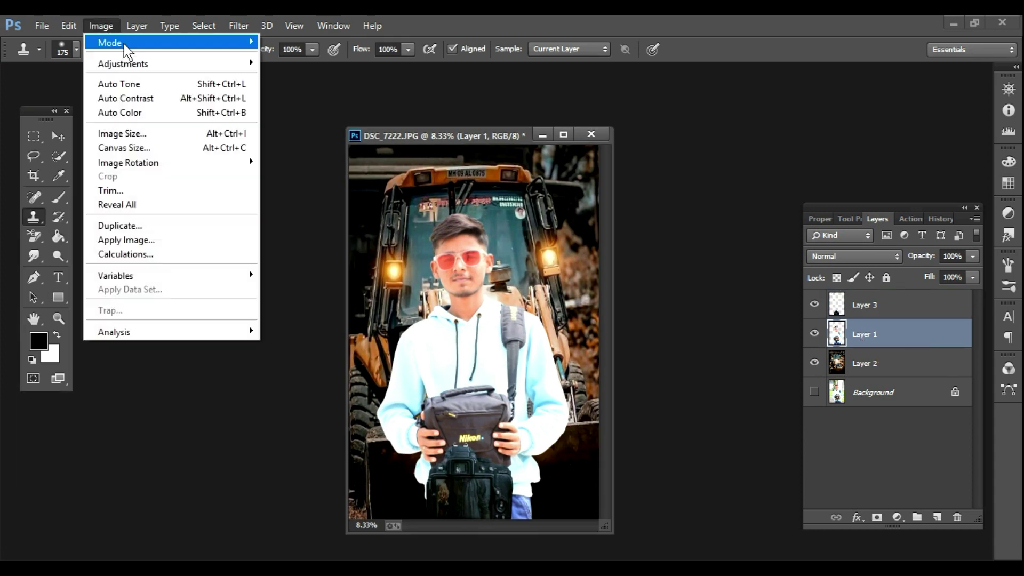
{"action": "mouse_move", "coordinate": [133, 62]}
{"action": "left_click", "coordinate": [341, 309]}
{"action": "left_click", "coordinate": [614, 181]}
{"action": "key", "text": "s"}
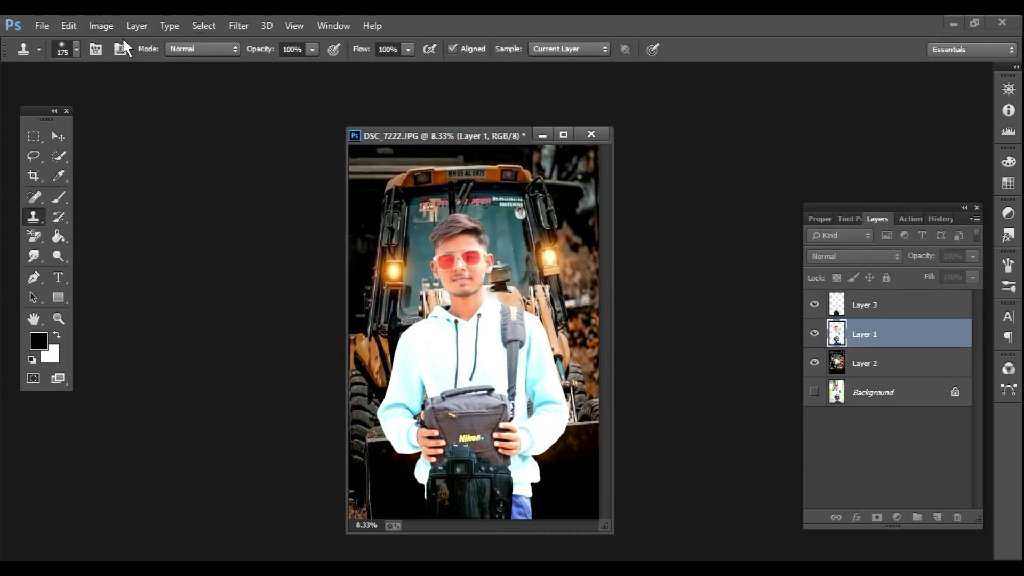
{"action": "left_click", "coordinate": [99, 25]}
{"action": "left_click", "coordinate": [106, 83]}
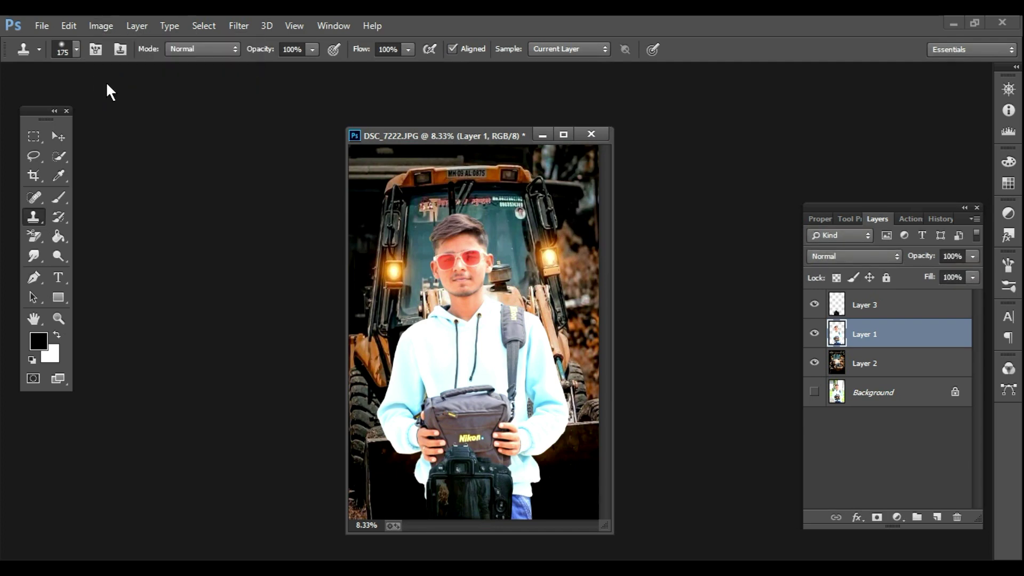
- Apply the Camera Raw Filter to the man's layer, raising Clarity and adjusting Blacks, Contrast and Exposure
{"action": "left_click", "coordinate": [449, 272], "text": "ctrl"}
{"action": "left_click", "coordinate": [449, 272], "text": "ctrl"}
{"action": "left_click", "coordinate": [449, 270], "text": "ctrl"}
{"action": "left_click", "coordinate": [449, 269], "text": "ctrl"}
{"action": "left_click_drag", "start_coordinate": [448, 266], "coordinate": [471, 320]}
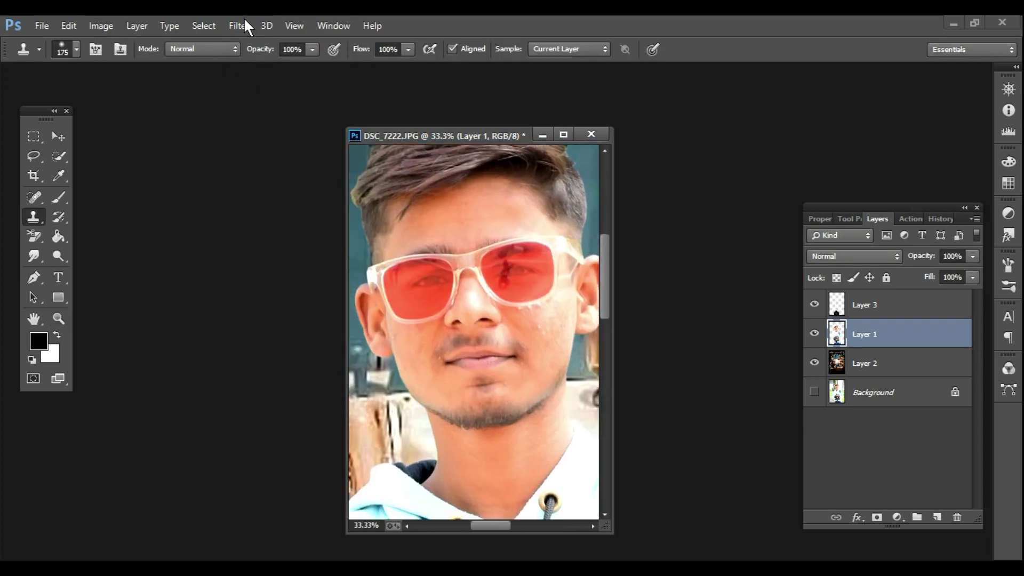
{"action": "left_click", "coordinate": [245, 25]}
{"action": "left_click", "coordinate": [273, 113]}
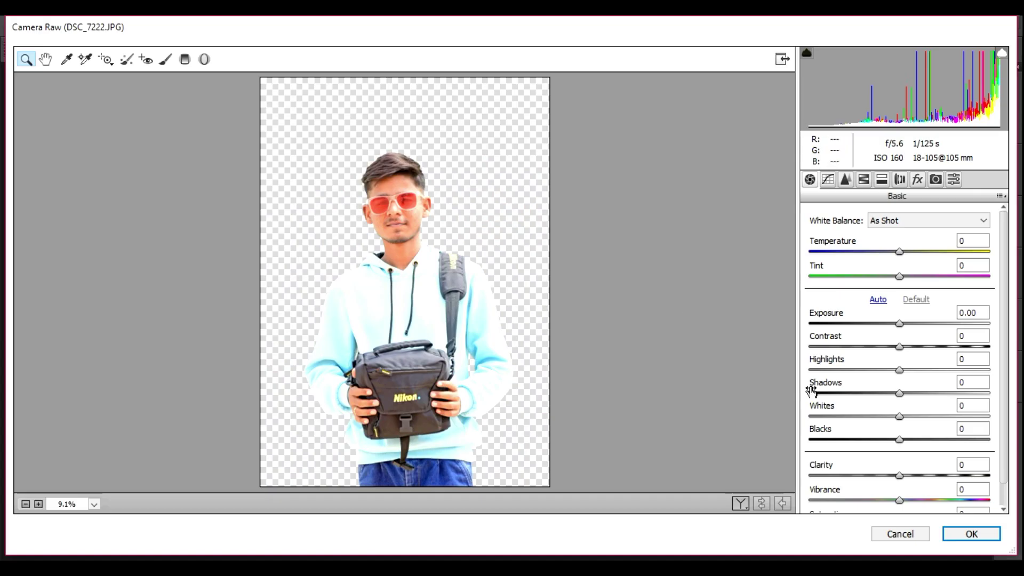
{"action": "left_click_drag", "start_coordinate": [899, 476], "coordinate": [914, 487]}
{"action": "left_click_drag", "start_coordinate": [899, 440], "coordinate": [888, 370]}
{"action": "left_click", "coordinate": [899, 346]}
{"action": "left_click_drag", "start_coordinate": [899, 323], "coordinate": [907, 348]}
{"action": "left_click", "coordinate": [970, 533]}
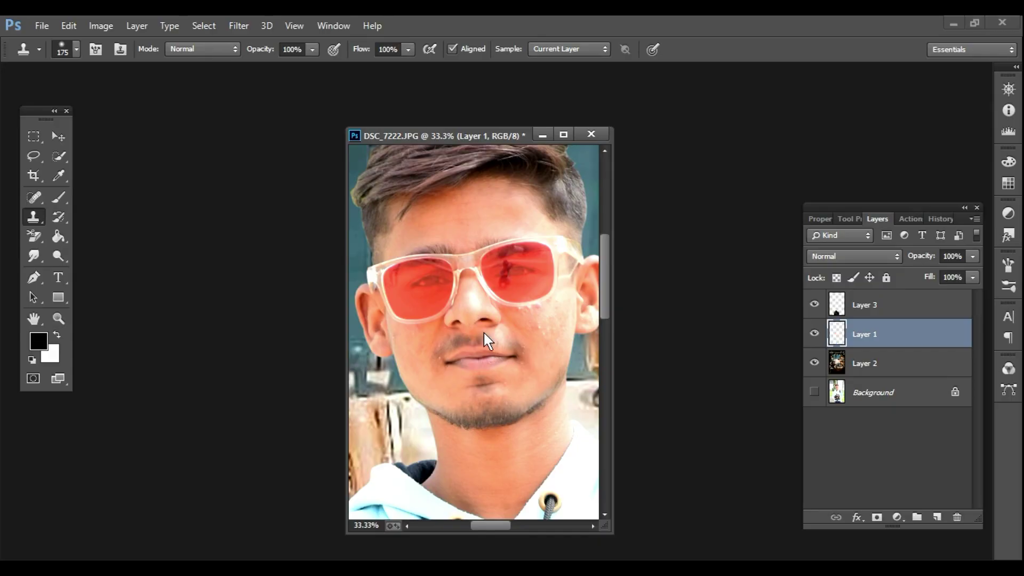
- Smooth the skin on the man's forehead and nose with the Smudge tool at 16% strength
{"action": "left_click", "coordinate": [36, 254]}
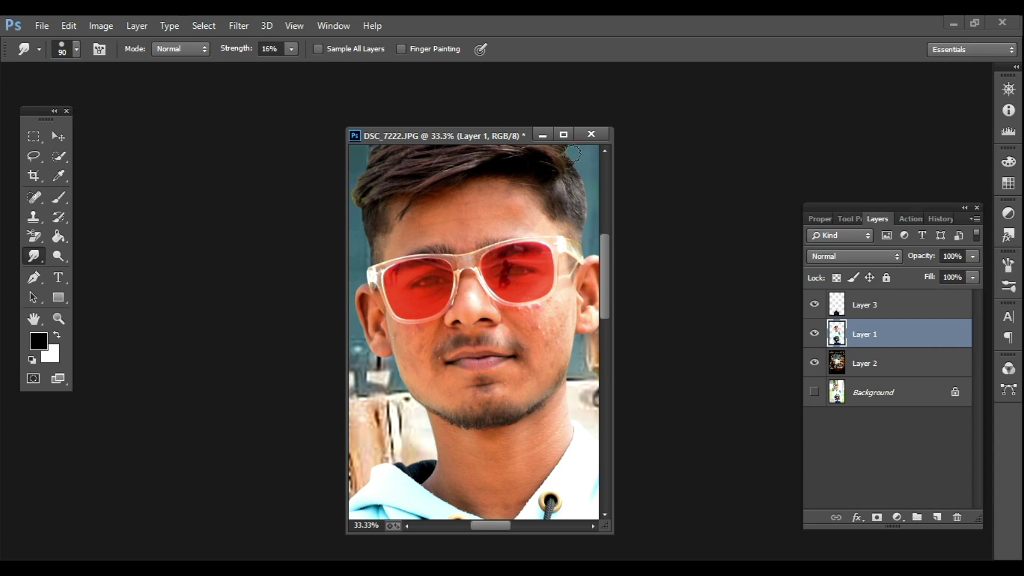
{"action": "key", "text": "ctrl+plus"}
{"action": "key", "text": "ctrl+plus"}
{"action": "key", "text": "ctrl+plus"}
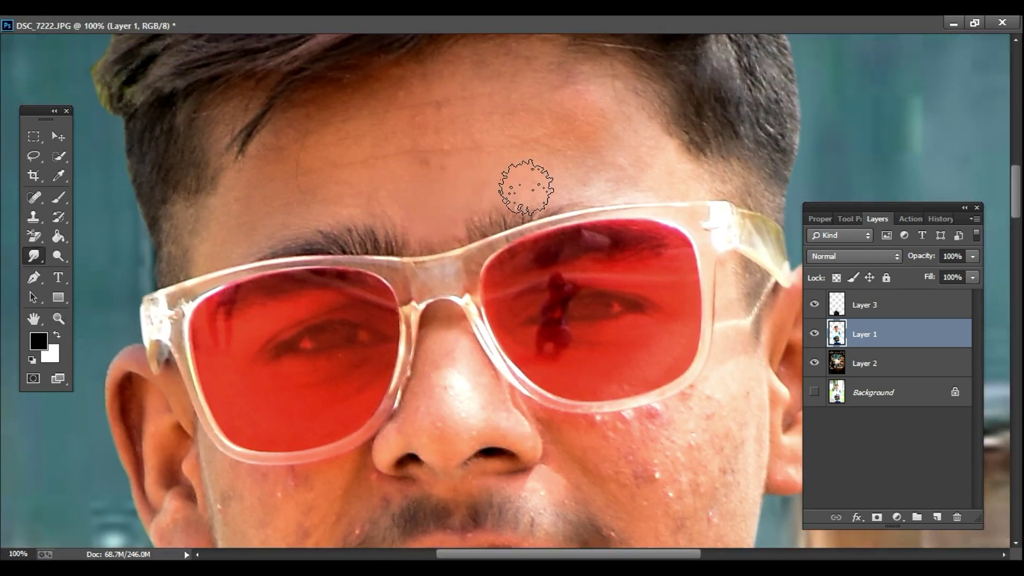
{"action": "mouse_move", "coordinate": [526, 187]}
{"action": "left_mouse_down"}
{"action": "mouse_move", "coordinate": [619, 181]}
{"action": "mouse_move", "coordinate": [599, 120]}
{"action": "mouse_move", "coordinate": [550, 123]}
{"action": "mouse_move", "coordinate": [503, 75]}
{"action": "mouse_move", "coordinate": [302, 142]}
{"action": "mouse_move", "coordinate": [265, 210]}
{"action": "mouse_move", "coordinate": [297, 142]}
{"action": "mouse_move", "coordinate": [426, 169]}
{"action": "mouse_move", "coordinate": [464, 102]}
{"action": "mouse_move", "coordinate": [519, 151]}
{"action": "mouse_move", "coordinate": [455, 114]}
{"action": "mouse_move", "coordinate": [514, 175]}
{"action": "mouse_move", "coordinate": [454, 146]}
{"action": "mouse_move", "coordinate": [309, 201]}
{"action": "mouse_move", "coordinate": [526, 105]}
{"action": "mouse_move", "coordinate": [540, 61]}
{"action": "mouse_move", "coordinate": [460, 64]}
{"action": "mouse_move", "coordinate": [657, 162]}
{"action": "mouse_move", "coordinate": [255, 144]}
{"action": "mouse_move", "coordinate": [273, 121]}
{"action": "mouse_move", "coordinate": [135, 14]}
{"action": "left_mouse_up"}
{"action": "mouse_move", "coordinate": [313, 304]}
{"action": "left_mouse_down"}
{"action": "mouse_move", "coordinate": [302, 337]}
{"action": "mouse_move", "coordinate": [384, 328]}
{"action": "mouse_move", "coordinate": [326, 271]}
{"action": "mouse_move", "coordinate": [321, 240]}
{"action": "mouse_move", "coordinate": [342, 288]}
{"action": "mouse_move", "coordinate": [270, 321]}
{"action": "mouse_move", "coordinate": [291, 261]}
{"action": "mouse_move", "coordinate": [314, 269]}
{"action": "mouse_move", "coordinate": [297, 229]}
{"action": "mouse_move", "coordinate": [311, 324]}
{"action": "mouse_move", "coordinate": [249, 320]}
{"action": "mouse_move", "coordinate": [320, 324]}
{"action": "mouse_move", "coordinate": [322, 250]}
{"action": "mouse_move", "coordinate": [374, 362]}
{"action": "left_mouse_up"}
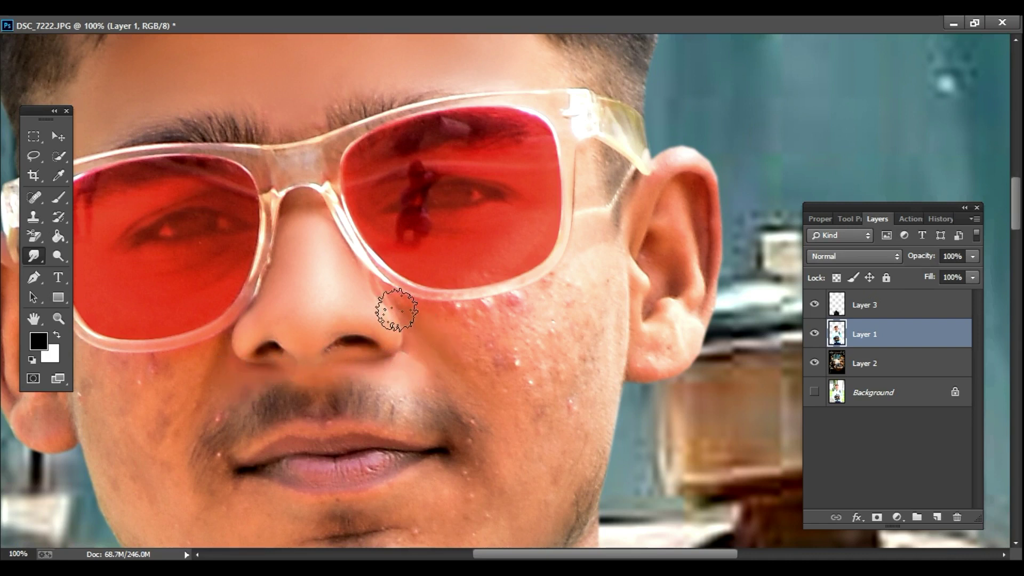
- Smudge the skin on both cheeks, the ear and around the mouth and chin until it is smooth
{"action": "mouse_move", "coordinate": [396, 311]}
{"action": "left_mouse_down"}
{"action": "mouse_move", "coordinate": [487, 384]}
{"action": "mouse_move", "coordinate": [464, 327]}
{"action": "mouse_move", "coordinate": [492, 316]}
{"action": "mouse_move", "coordinate": [446, 320]}
{"action": "mouse_move", "coordinate": [527, 303]}
{"action": "mouse_move", "coordinate": [496, 321]}
{"action": "mouse_move", "coordinate": [455, 324]}
{"action": "mouse_move", "coordinate": [563, 298]}
{"action": "mouse_move", "coordinate": [590, 261]}
{"action": "mouse_move", "coordinate": [596, 215]}
{"action": "mouse_move", "coordinate": [591, 275]}
{"action": "mouse_move", "coordinate": [610, 274]}
{"action": "mouse_move", "coordinate": [596, 200]}
{"action": "mouse_move", "coordinate": [606, 302]}
{"action": "mouse_move", "coordinate": [616, 285]}
{"action": "mouse_move", "coordinate": [611, 268]}
{"action": "mouse_move", "coordinate": [599, 397]}
{"action": "mouse_move", "coordinate": [584, 399]}
{"action": "mouse_move", "coordinate": [586, 363]}
{"action": "mouse_move", "coordinate": [564, 335]}
{"action": "mouse_move", "coordinate": [569, 295]}
{"action": "mouse_move", "coordinate": [458, 325]}
{"action": "mouse_move", "coordinate": [510, 446]}
{"action": "mouse_move", "coordinate": [548, 468]}
{"action": "mouse_move", "coordinate": [590, 436]}
{"action": "mouse_move", "coordinate": [512, 433]}
{"action": "left_mouse_up"}
{"action": "mouse_move", "coordinate": [510, 344]}
{"action": "left_mouse_down"}
{"action": "mouse_move", "coordinate": [536, 387]}
{"action": "mouse_move", "coordinate": [565, 375]}
{"action": "mouse_move", "coordinate": [531, 356]}
{"action": "mouse_move", "coordinate": [498, 364]}
{"action": "mouse_move", "coordinate": [534, 380]}
{"action": "mouse_move", "coordinate": [573, 357]}
{"action": "mouse_move", "coordinate": [523, 342]}
{"action": "mouse_move", "coordinate": [612, 319]}
{"action": "mouse_move", "coordinate": [580, 431]}
{"action": "mouse_move", "coordinate": [640, 351]}
{"action": "mouse_move", "coordinate": [664, 351]}
{"action": "mouse_move", "coordinate": [687, 315]}
{"action": "mouse_move", "coordinate": [705, 170]}
{"action": "mouse_move", "coordinate": [652, 198]}
{"action": "mouse_move", "coordinate": [642, 341]}
{"action": "mouse_move", "coordinate": [681, 254]}
{"action": "mouse_move", "coordinate": [679, 277]}
{"action": "mouse_move", "coordinate": [700, 240]}
{"action": "mouse_move", "coordinate": [683, 339]}
{"action": "mouse_move", "coordinate": [683, 277]}
{"action": "left_mouse_up"}
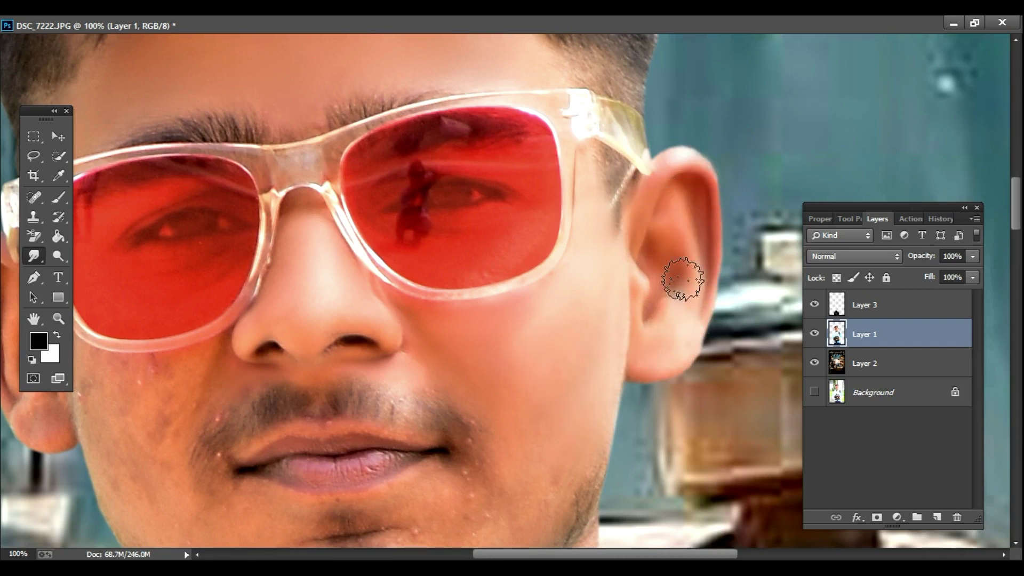
{"action": "left_click_drag", "start_coordinate": [579, 324], "coordinate": [615, 157]}
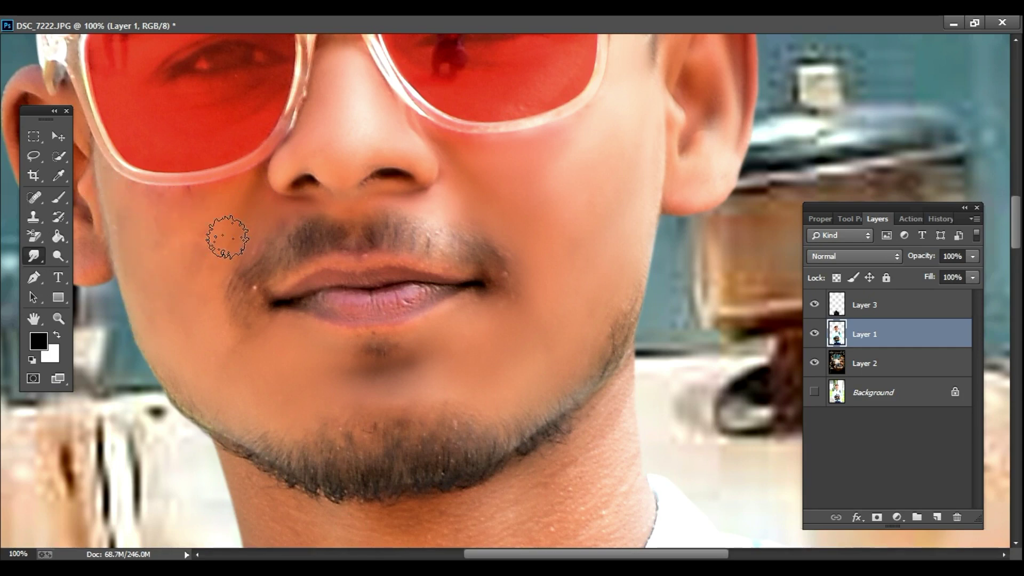
{"action": "left_click_drag", "start_coordinate": [211, 265], "coordinate": [318, 336]}
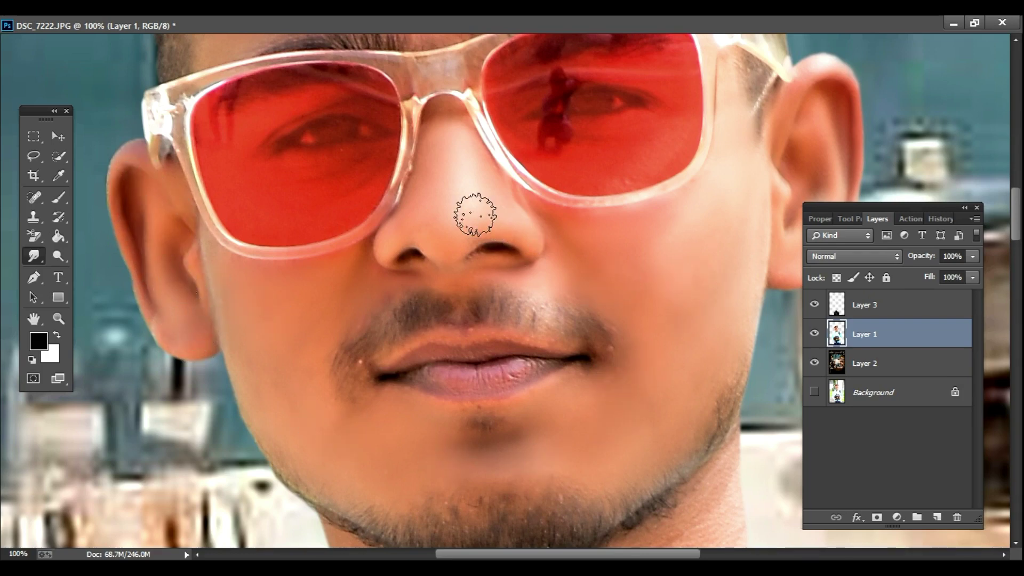
- Smooth the skin of the neck below the beard down to the hoodie collar with the Smudge tool
{"action": "left_click_drag", "start_coordinate": [549, 426], "coordinate": [374, 93]}
{"action": "mouse_move", "coordinate": [400, 306]}
{"action": "left_mouse_down"}
{"action": "mouse_move", "coordinate": [425, 249]}
{"action": "mouse_move", "coordinate": [481, 227]}
{"action": "mouse_move", "coordinate": [551, 152]}
{"action": "mouse_move", "coordinate": [545, 216]}
{"action": "mouse_move", "coordinate": [560, 129]}
{"action": "mouse_move", "coordinate": [548, 281]}
{"action": "mouse_move", "coordinate": [558, 249]}
{"action": "mouse_move", "coordinate": [526, 321]}
{"action": "mouse_move", "coordinate": [446, 306]}
{"action": "mouse_move", "coordinate": [475, 259]}
{"action": "mouse_move", "coordinate": [335, 284]}
{"action": "mouse_move", "coordinate": [225, 264]}
{"action": "mouse_move", "coordinate": [192, 231]}
{"action": "mouse_move", "coordinate": [246, 343]}
{"action": "mouse_move", "coordinate": [216, 299]}
{"action": "mouse_move", "coordinate": [210, 425]}
{"action": "mouse_move", "coordinate": [315, 486]}
{"action": "mouse_move", "coordinate": [328, 465]}
{"action": "mouse_move", "coordinate": [387, 477]}
{"action": "mouse_move", "coordinate": [433, 467]}
{"action": "mouse_move", "coordinate": [496, 340]}
{"action": "mouse_move", "coordinate": [393, 344]}
{"action": "mouse_move", "coordinate": [302, 313]}
{"action": "mouse_move", "coordinate": [291, 284]}
{"action": "mouse_move", "coordinate": [272, 388]}
{"action": "mouse_move", "coordinate": [307, 429]}
{"action": "mouse_move", "coordinate": [471, 385]}
{"action": "mouse_move", "coordinate": [573, 292]}
{"action": "mouse_move", "coordinate": [520, 310]}
{"action": "mouse_move", "coordinate": [491, 297]}
{"action": "mouse_move", "coordinate": [544, 208]}
{"action": "mouse_move", "coordinate": [410, 390]}
{"action": "mouse_move", "coordinate": [425, 298]}
{"action": "mouse_move", "coordinate": [327, 365]}
{"action": "mouse_move", "coordinate": [421, 428]}
{"action": "mouse_move", "coordinate": [366, 360]}
{"action": "mouse_move", "coordinate": [326, 447]}
{"action": "left_mouse_up"}
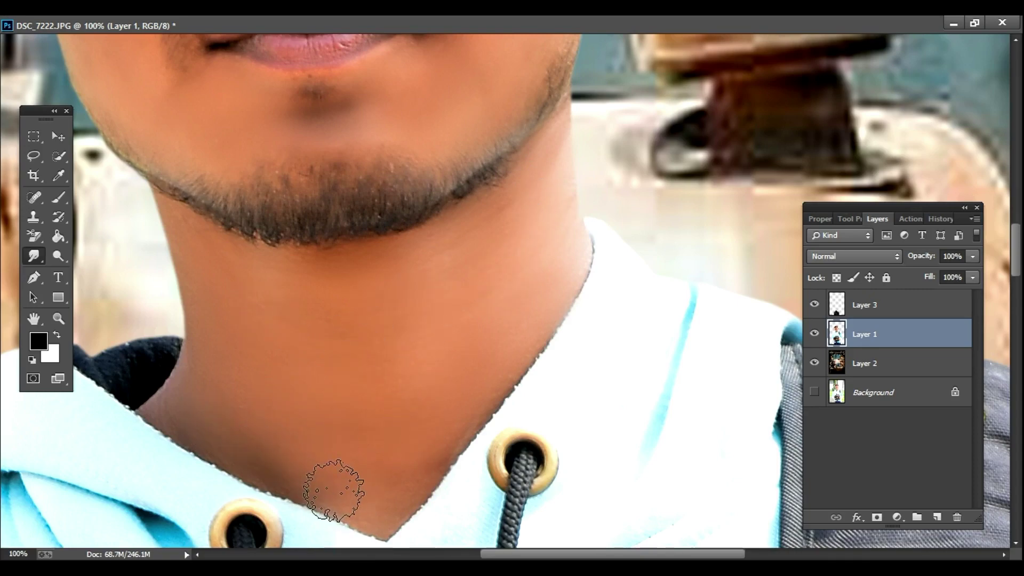
{"action": "left_click_drag", "start_coordinate": [331, 485], "coordinate": [435, 165]}
{"action": "scroll", "coordinate": [439, 126], "scroll_direction": "down", "scroll_amount": 7}
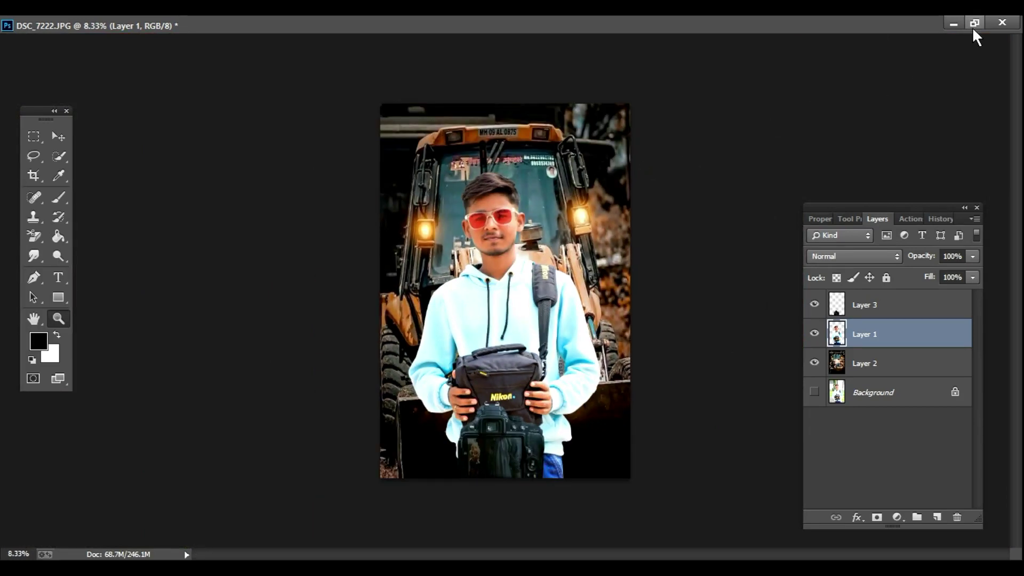
- Apply Color Efex Pro's Contrast Color Range filter to the man's layer with Color Contrast 96% and Brightness -23%
{"action": "left_click", "coordinate": [974, 23]}
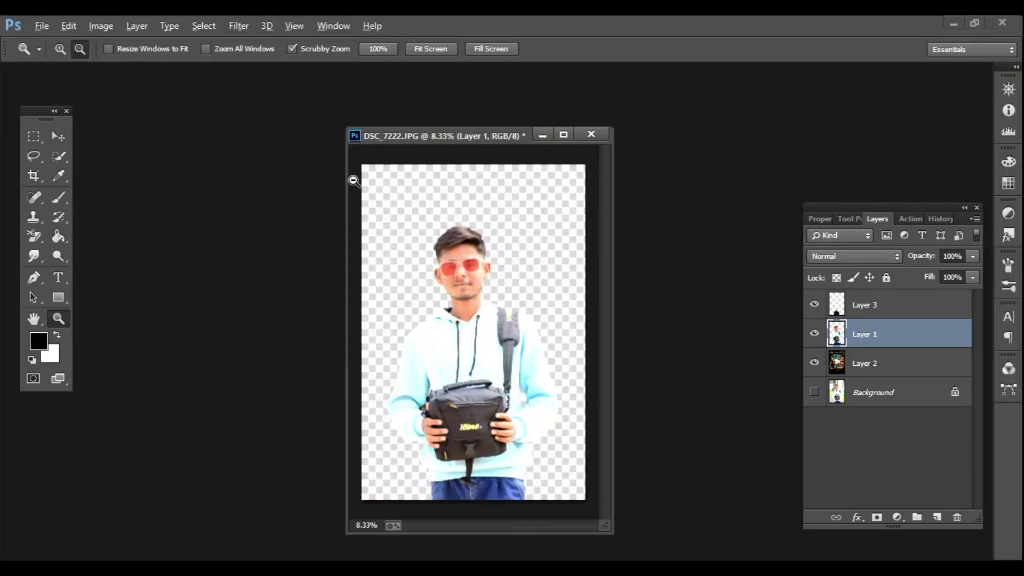
{"action": "left_click", "coordinate": [238, 26]}
{"action": "left_click", "coordinate": [473, 418]}
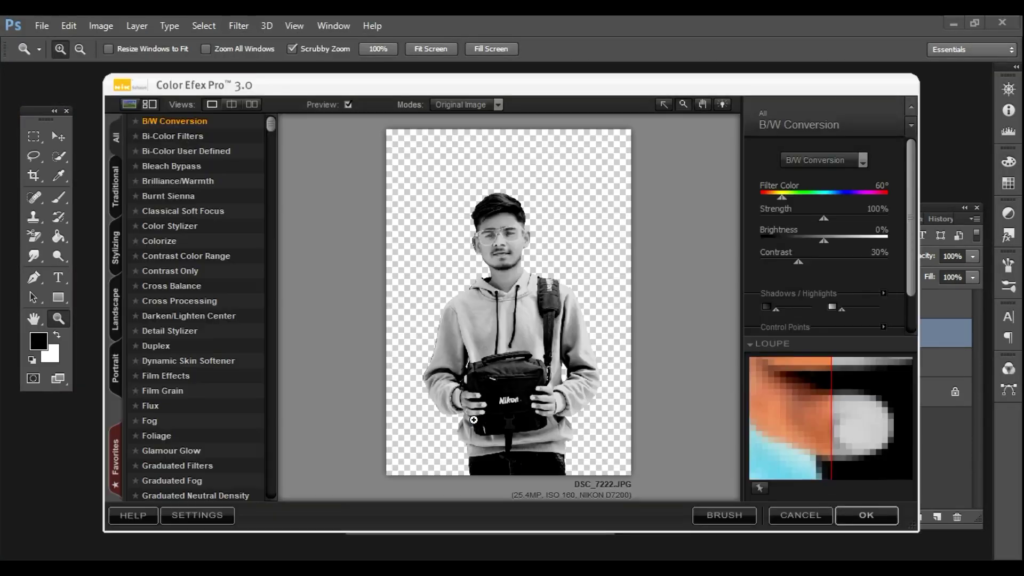
{"action": "left_click", "coordinate": [182, 258]}
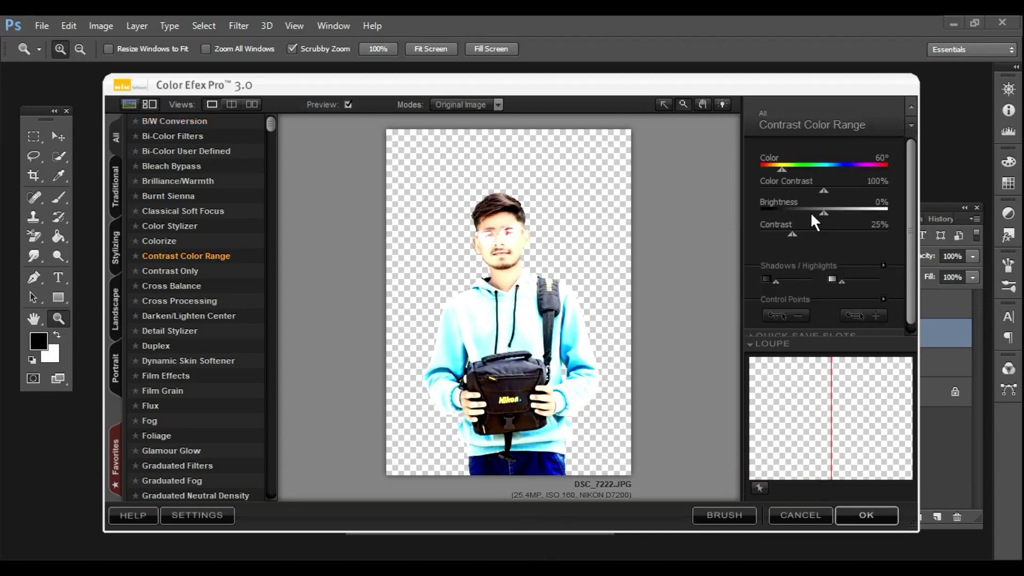
{"action": "left_click", "coordinate": [811, 215]}
{"action": "left_click", "coordinate": [811, 210]}
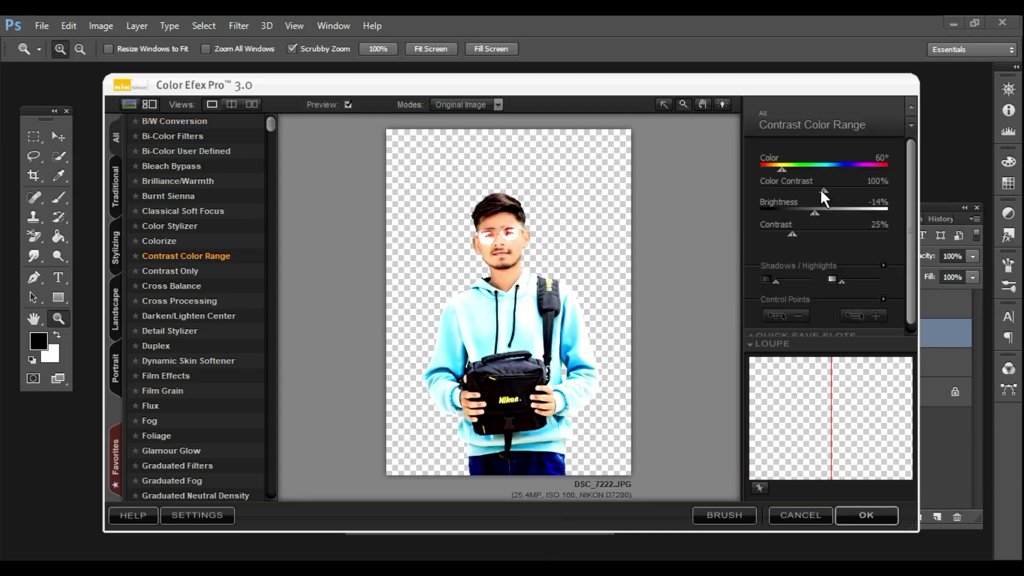
{"action": "left_click", "coordinate": [820, 189]}
{"action": "left_click", "coordinate": [808, 212]}
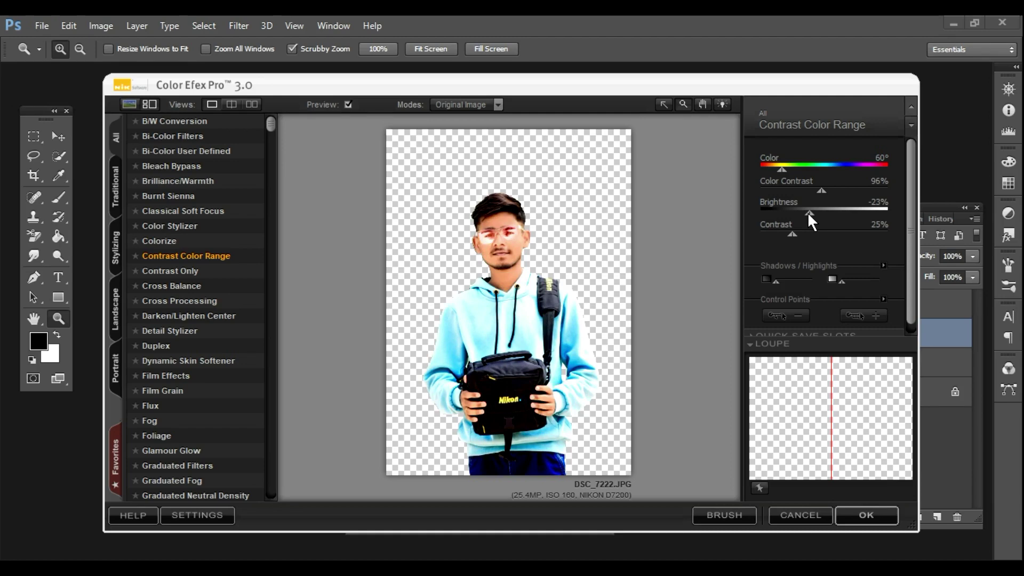
{"action": "left_click", "coordinate": [866, 514]}
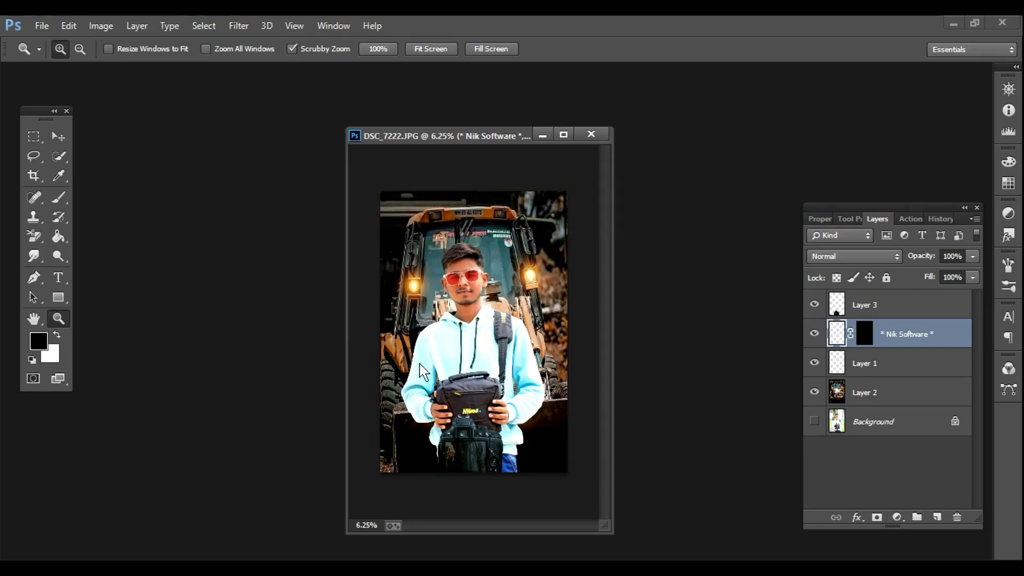
- Erase the Contrast Color Range layer over both sunglasses lenses with a 100 px Eraser to restore their red colour
{"action": "left_click", "coordinate": [466, 290]}
{"action": "left_click", "coordinate": [466, 291]}
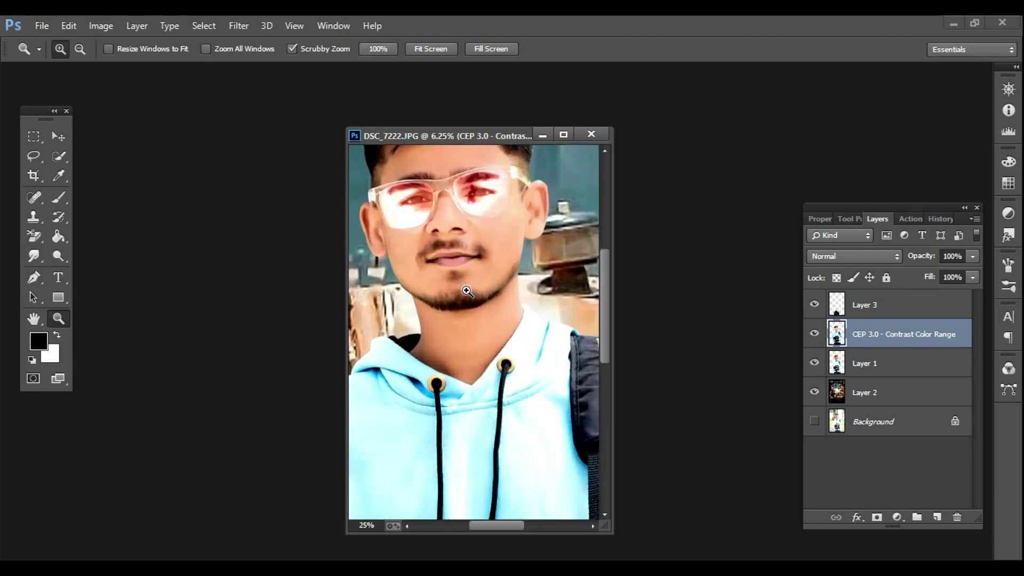
{"action": "left_click", "coordinate": [457, 235]}
{"action": "left_click_drag", "start_coordinate": [457, 235], "coordinate": [477, 280]}
{"action": "key", "text": "e"}
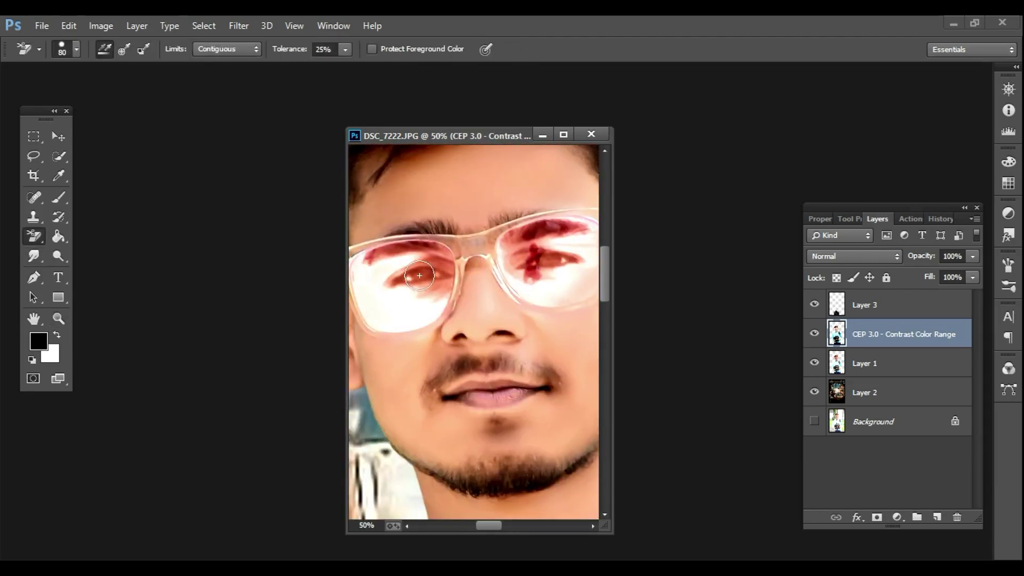
{"action": "right_click", "coordinate": [44, 228]}
{"action": "left_click", "coordinate": [49, 232]}
{"action": "mouse_move", "coordinate": [393, 293]}
{"action": "left_mouse_down"}
{"action": "mouse_move", "coordinate": [434, 279]}
{"action": "mouse_move", "coordinate": [360, 268]}
{"action": "mouse_move", "coordinate": [385, 320]}
{"action": "left_mouse_up"}
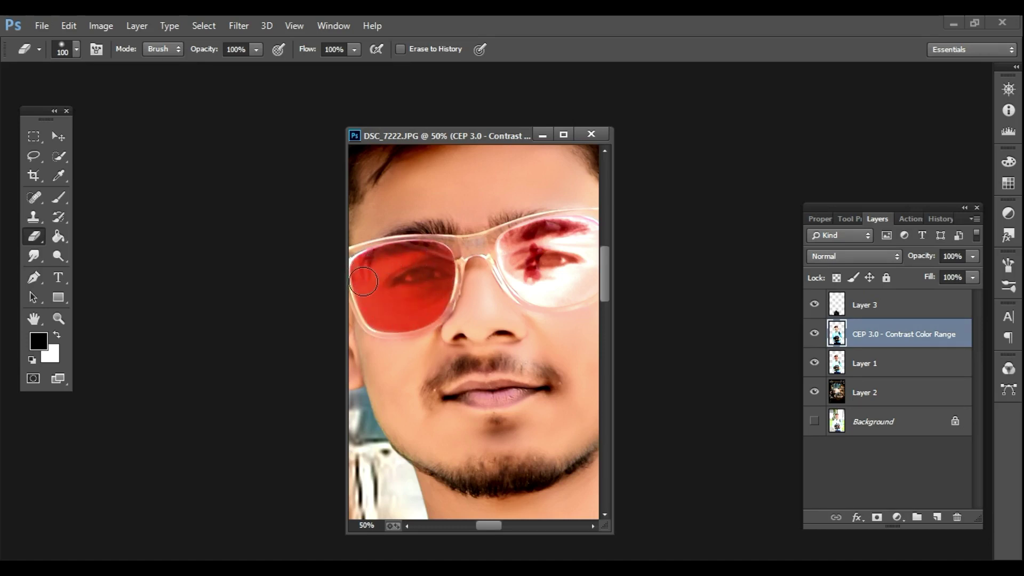
{"action": "mouse_move", "coordinate": [537, 270]}
{"action": "left_mouse_down"}
{"action": "mouse_move", "coordinate": [427, 278]}
{"action": "mouse_move", "coordinate": [419, 266]}
{"action": "mouse_move", "coordinate": [424, 289]}
{"action": "mouse_move", "coordinate": [410, 266]}
{"action": "mouse_move", "coordinate": [472, 302]}
{"action": "mouse_move", "coordinate": [460, 296]}
{"action": "mouse_move", "coordinate": [474, 297]}
{"action": "mouse_move", "coordinate": [503, 258]}
{"action": "mouse_move", "coordinate": [473, 232]}
{"action": "mouse_move", "coordinate": [424, 251]}
{"action": "mouse_move", "coordinate": [471, 269]}
{"action": "mouse_move", "coordinate": [476, 261]}
{"action": "mouse_move", "coordinate": [432, 253]}
{"action": "left_mouse_up"}
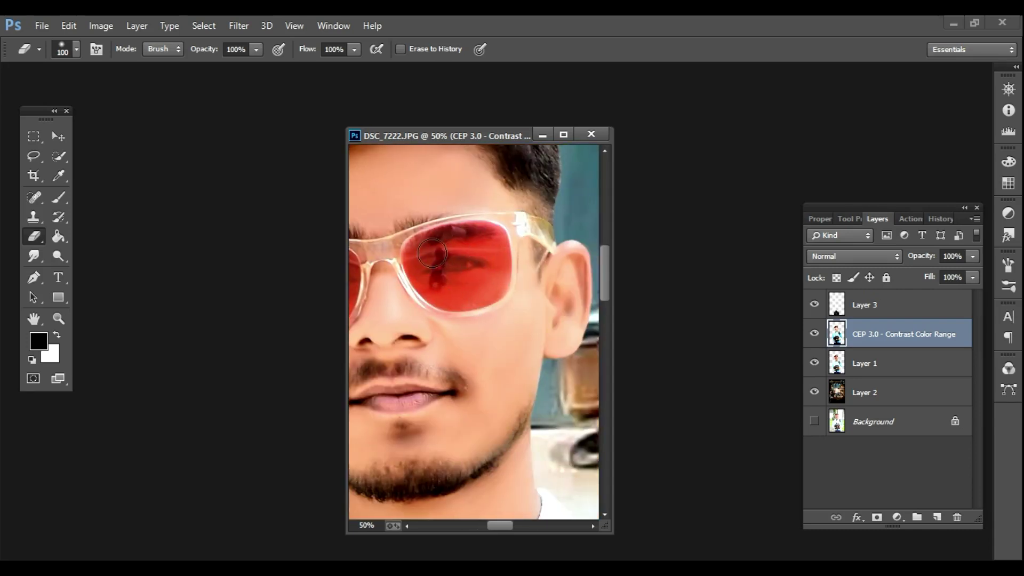
- Erase a small patch of the Contrast Color Range layer on the hoodie's chest between the drawstring and the strap
{"action": "left_click", "coordinate": [565, 134]}
{"action": "scroll", "coordinate": [444, 319], "scroll_direction": "down", "scroll_amount": 5}
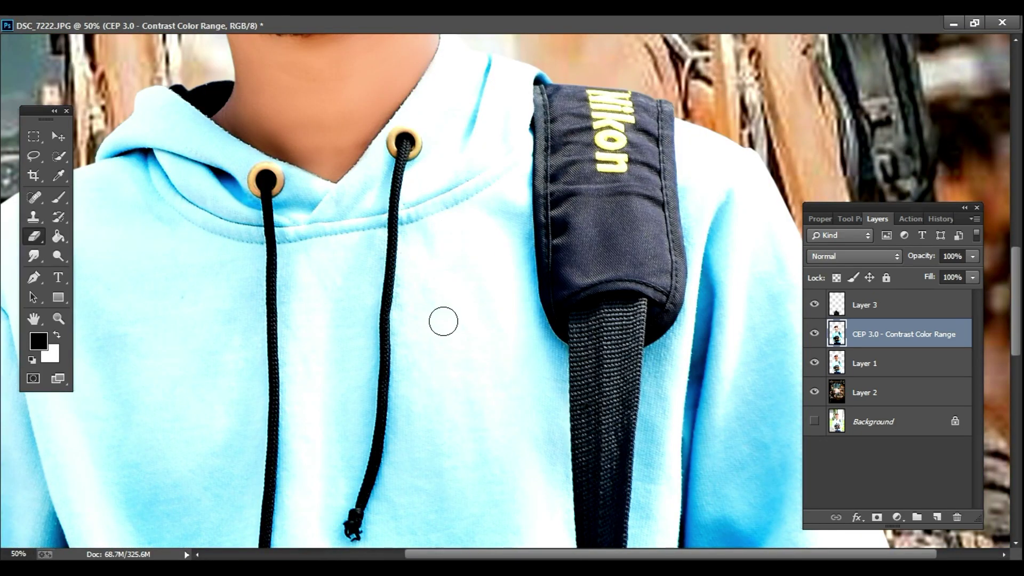
{"action": "left_click_drag", "start_coordinate": [452, 308], "coordinate": [454, 335]}
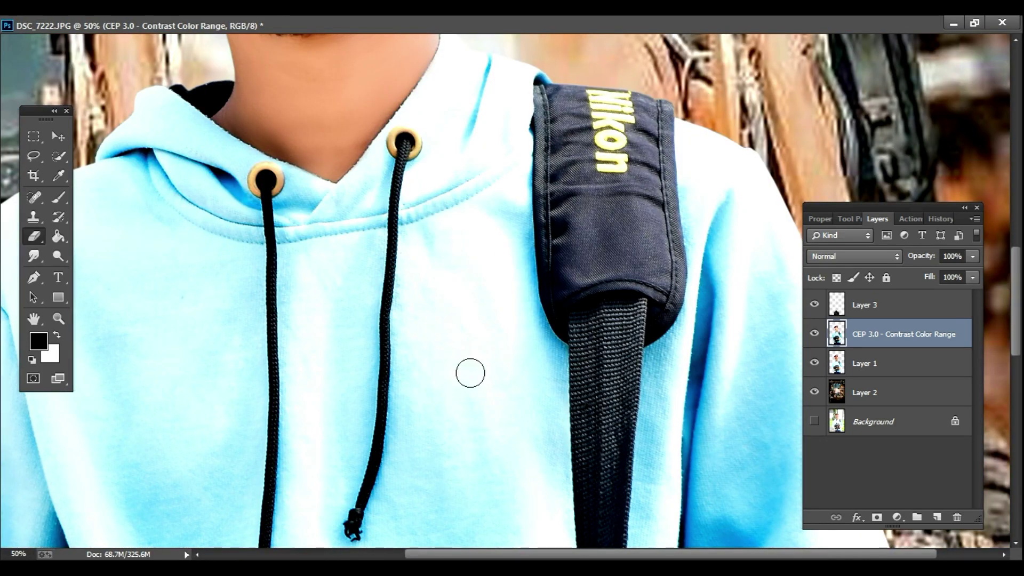
{"action": "key", "text": "z"}
{"action": "left_click", "coordinate": [468, 365], "text": "alt"}
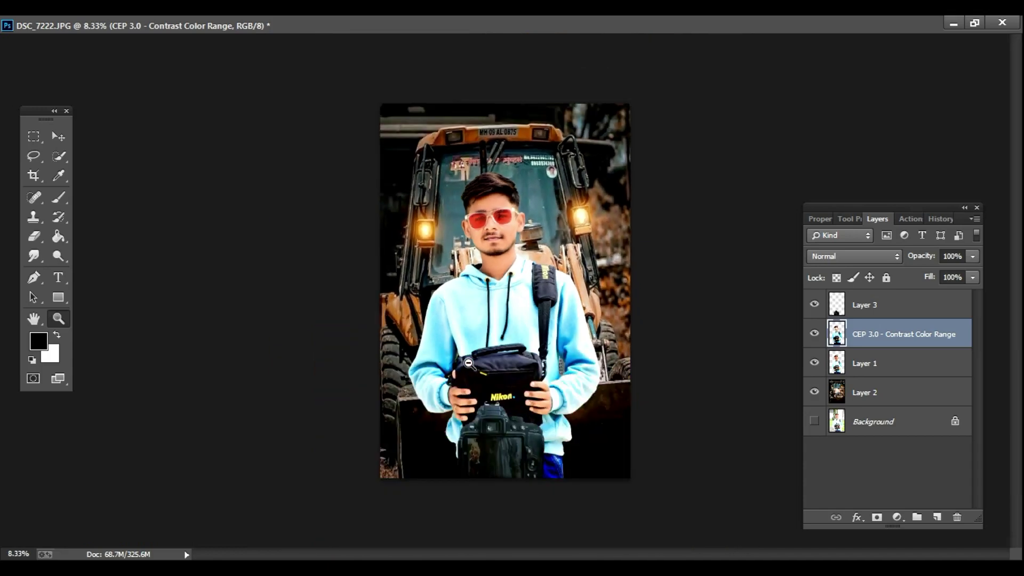
- Merge the Contrast Color Range layer down into the man's Layer 1
{"action": "key", "text": "e"}
{"action": "right_click", "coordinate": [867, 334]}
{"action": "left_click", "coordinate": [596, 440]}
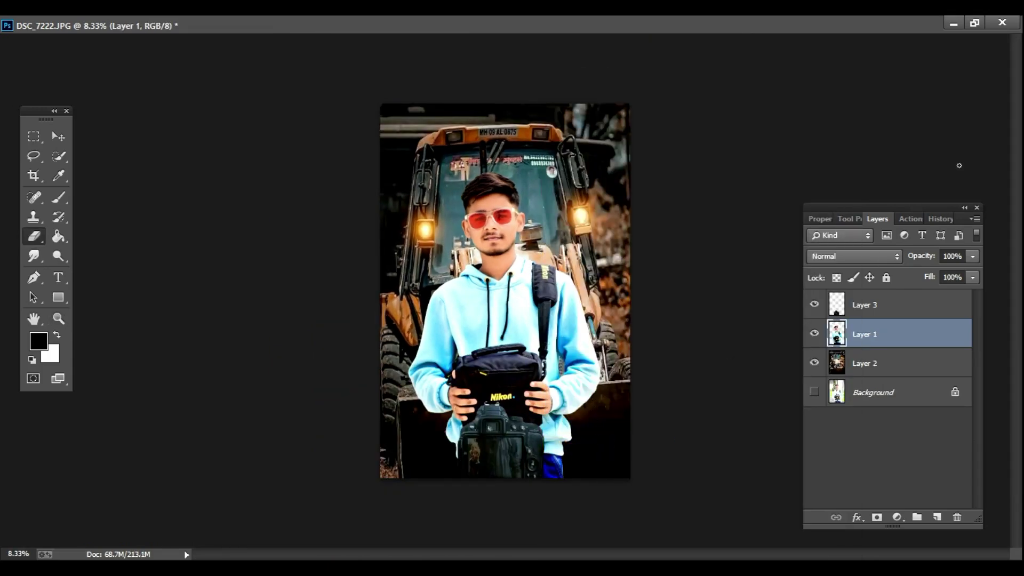
- Strongly reduce the Aquas and Blues saturation on the man's layer with the Camera Raw filter to neutralise the blue hoodie
{"action": "key", "text": "f"}
{"action": "key", "text": "z"}
{"action": "key", "text": "ctrl+minus"}
{"action": "left_click", "coordinate": [238, 25]}
{"action": "left_click", "coordinate": [268, 113]}
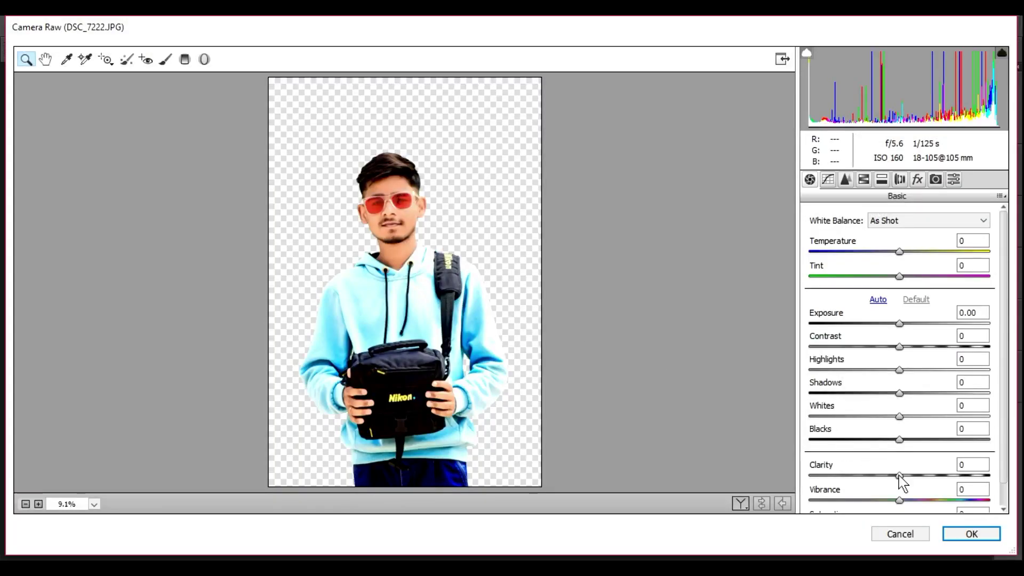
{"action": "left_click", "coordinate": [864, 179]}
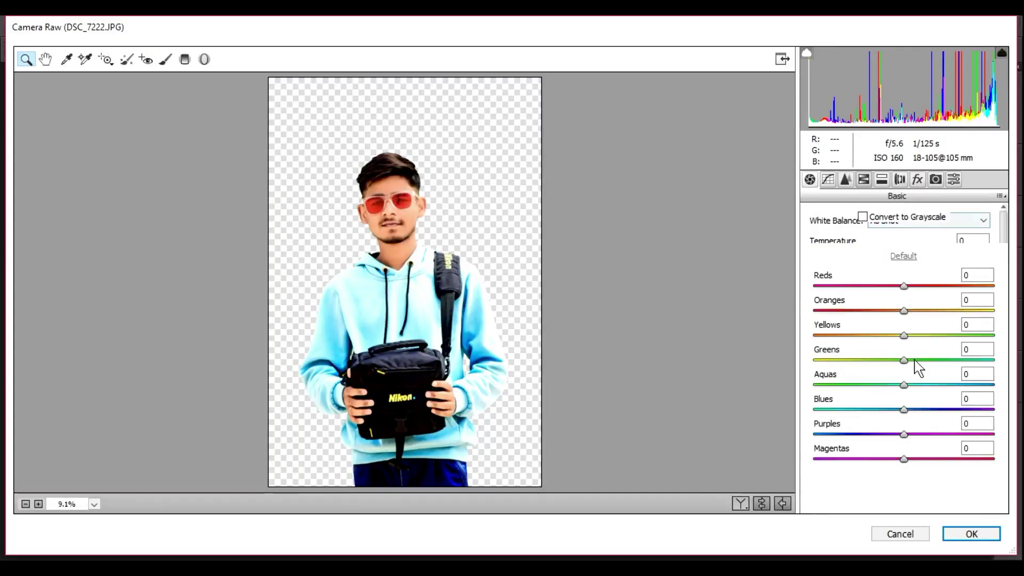
{"action": "left_click", "coordinate": [852, 238]}
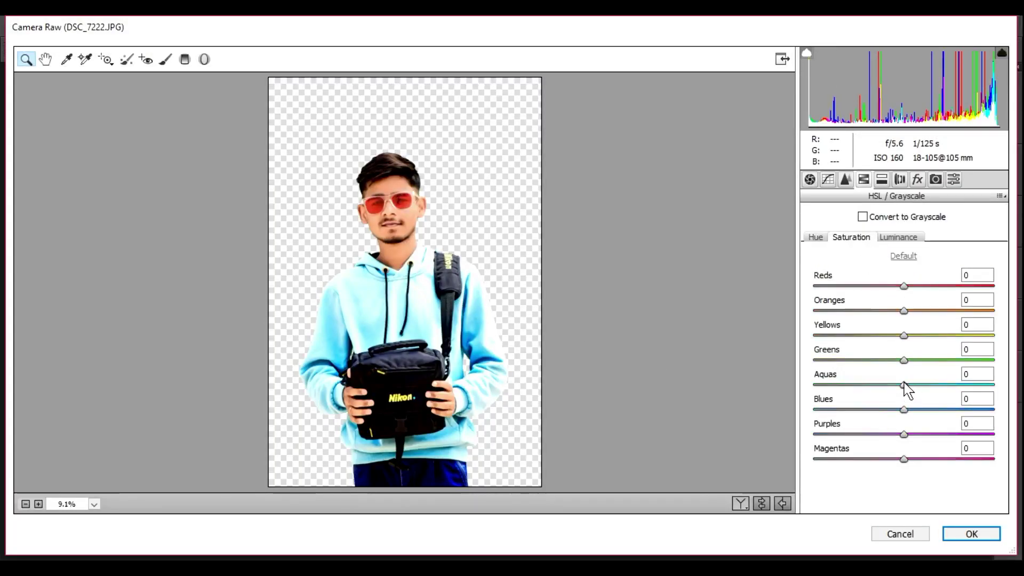
{"action": "left_click_drag", "start_coordinate": [904, 385], "coordinate": [814, 385]}
{"action": "left_click_drag", "start_coordinate": [903, 409], "coordinate": [846, 417]}
{"action": "left_click", "coordinate": [960, 534]}
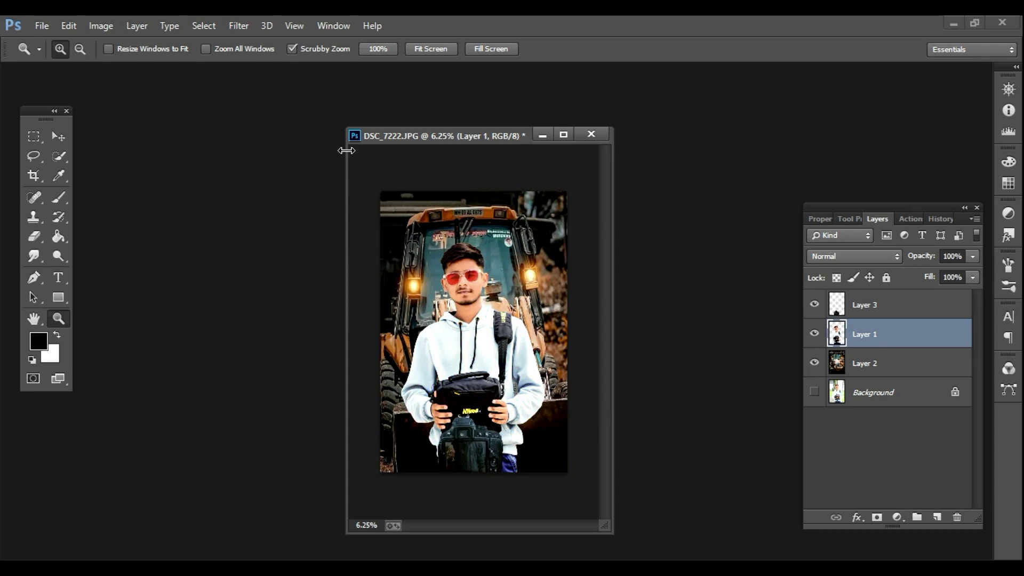
- Pull the hair's edges outward into soft strands along the whole hairline with a 30 px Smudge tool at 72% strength
{"action": "left_click_drag", "start_coordinate": [407, 200], "coordinate": [457, 224]}
{"action": "left_click", "coordinate": [34, 236]}
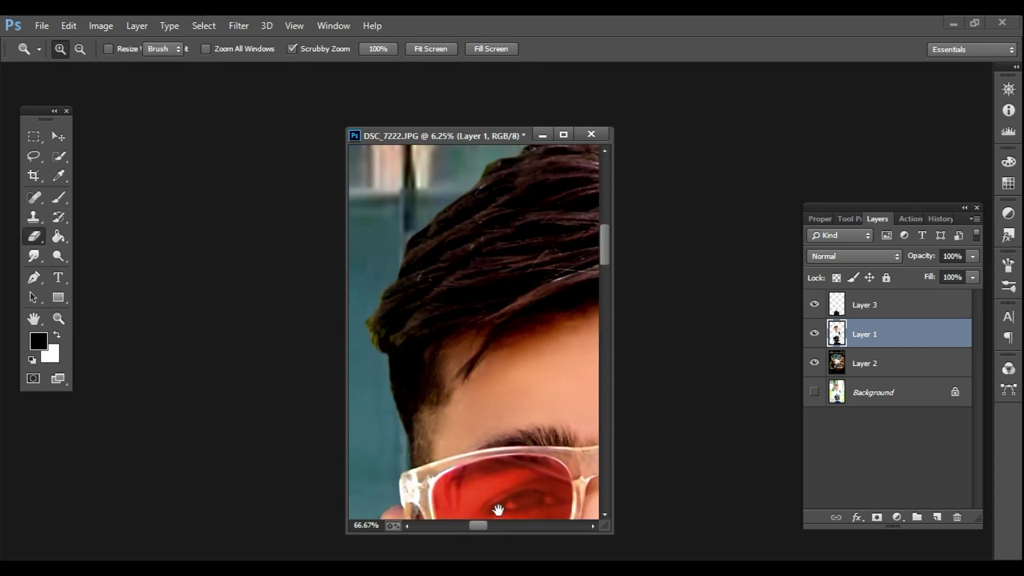
{"action": "left_click", "coordinate": [41, 257]}
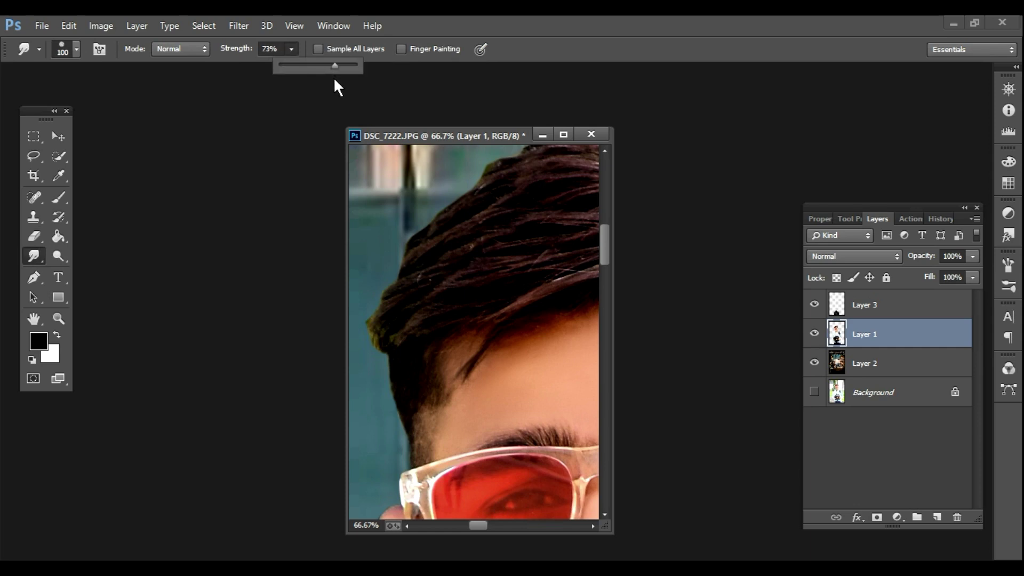
{"action": "left_click", "coordinate": [563, 134]}
{"action": "right_click", "coordinate": [405, 210]}
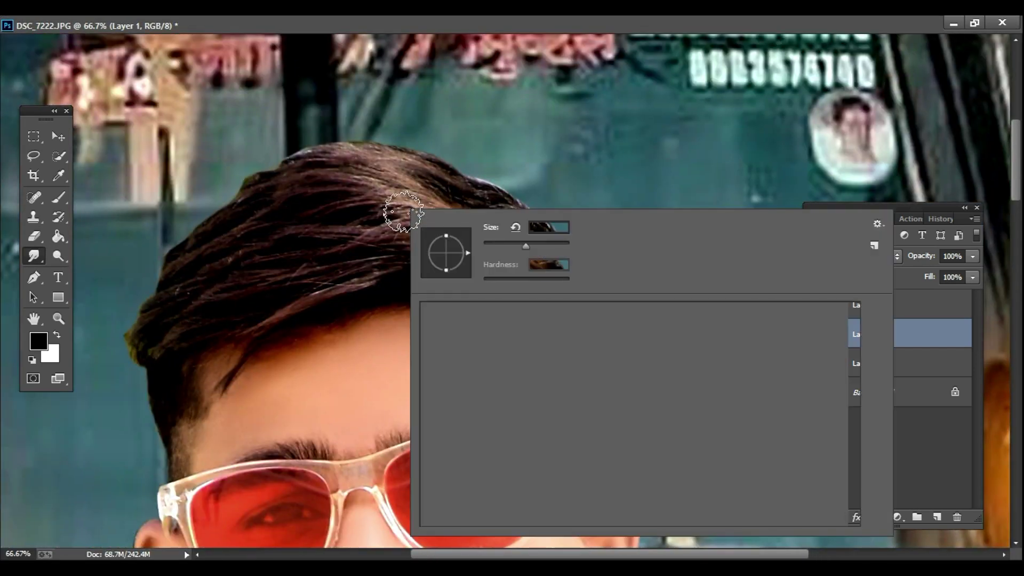
{"action": "key", "text": "Escape"}
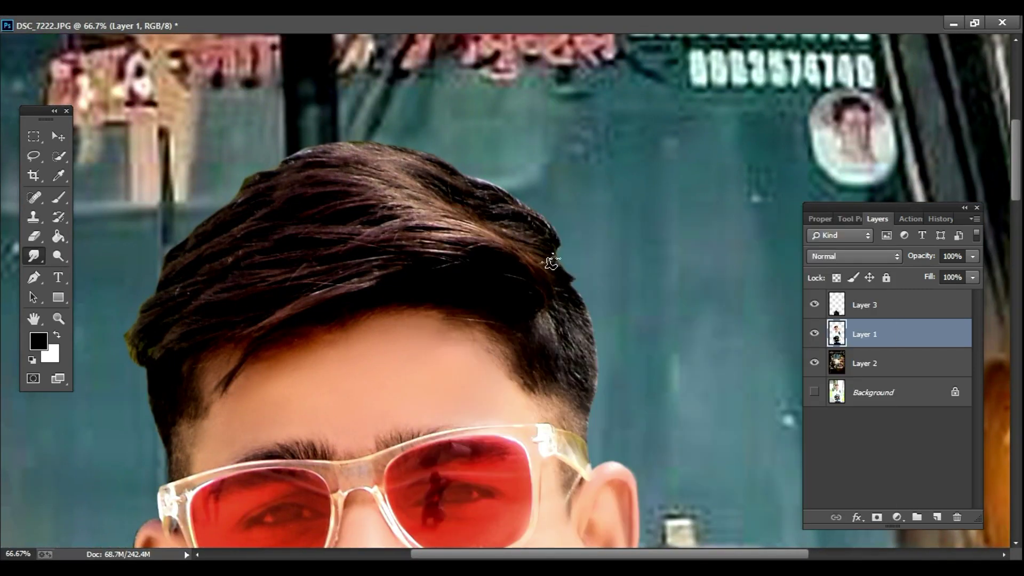
{"action": "mouse_move", "coordinate": [567, 282]}
{"action": "left_mouse_down"}
{"action": "mouse_move", "coordinate": [458, 157]}
{"action": "mouse_move", "coordinate": [409, 120]}
{"action": "mouse_move", "coordinate": [451, 175]}
{"action": "mouse_move", "coordinate": [337, 109]}
{"action": "mouse_move", "coordinate": [386, 157]}
{"action": "mouse_move", "coordinate": [312, 128]}
{"action": "mouse_move", "coordinate": [346, 135]}
{"action": "mouse_move", "coordinate": [348, 154]}
{"action": "mouse_move", "coordinate": [239, 146]}
{"action": "mouse_move", "coordinate": [285, 166]}
{"action": "mouse_move", "coordinate": [216, 180]}
{"action": "mouse_move", "coordinate": [194, 195]}
{"action": "mouse_move", "coordinate": [239, 200]}
{"action": "mouse_move", "coordinate": [144, 246]}
{"action": "mouse_move", "coordinate": [184, 243]}
{"action": "mouse_move", "coordinate": [120, 328]}
{"action": "mouse_move", "coordinate": [135, 327]}
{"action": "mouse_move", "coordinate": [147, 353]}
{"action": "mouse_move", "coordinate": [157, 302]}
{"action": "mouse_move", "coordinate": [127, 301]}
{"action": "mouse_move", "coordinate": [135, 314]}
{"action": "mouse_move", "coordinate": [152, 279]}
{"action": "mouse_move", "coordinate": [110, 299]}
{"action": "mouse_move", "coordinate": [153, 365]}
{"action": "mouse_move", "coordinate": [153, 434]}
{"action": "left_mouse_up"}
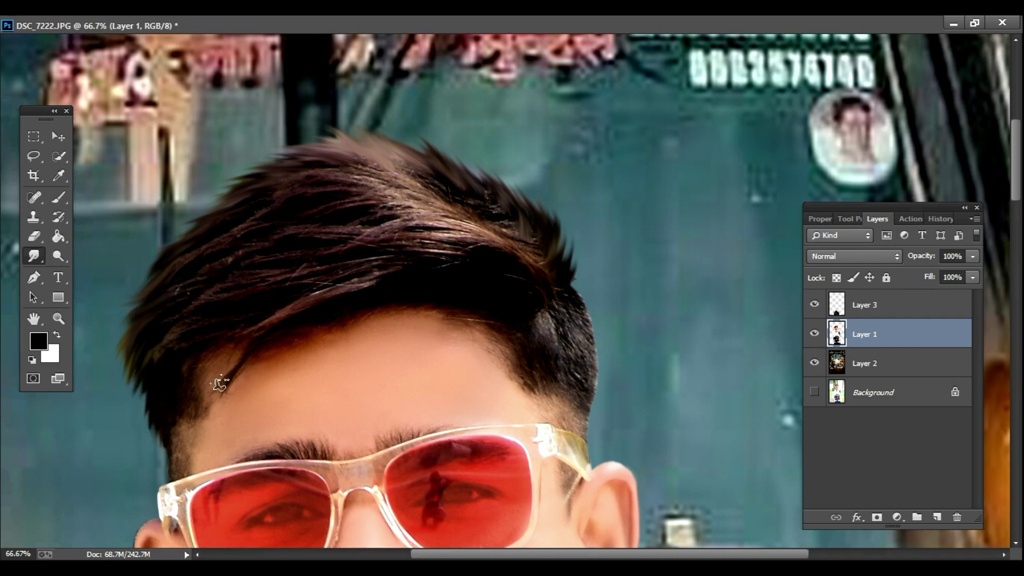
{"action": "left_click_drag", "start_coordinate": [435, 328], "coordinate": [271, 316]}
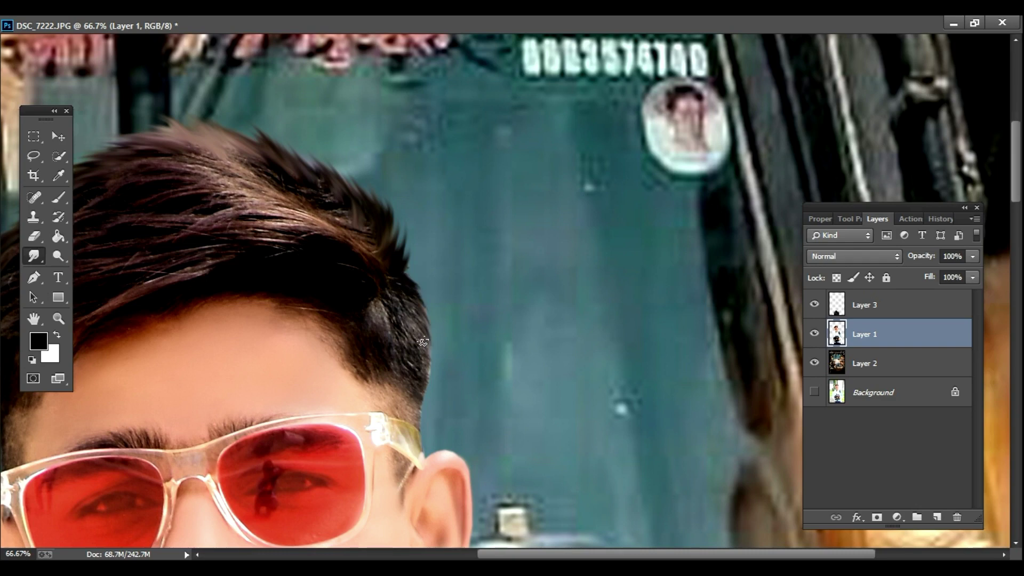
{"action": "scroll", "coordinate": [420, 416], "scroll_direction": "down", "scroll_amount": 7}
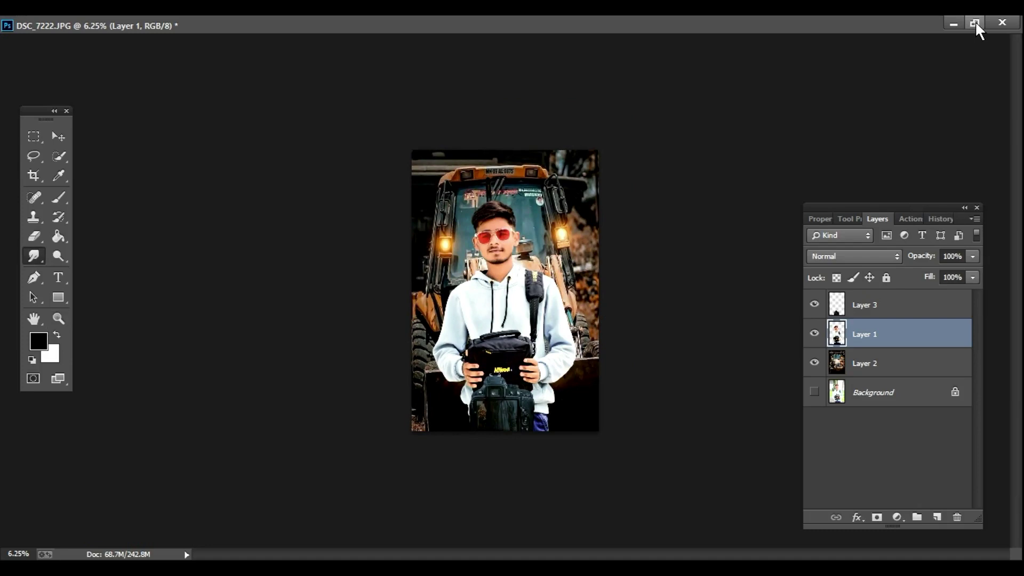
- Start Color Efex Pro 4 on the man's layer with the Detail Extractor filter at 25%, Contrast 6% and Saturation 6%
{"action": "left_click", "coordinate": [976, 26]}
{"action": "key", "text": "z"}
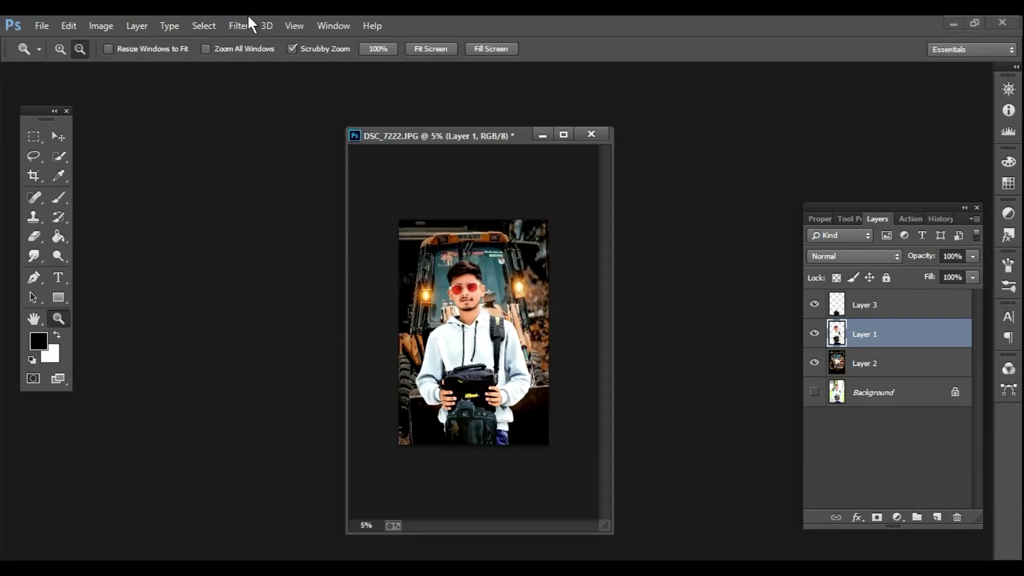
{"action": "left_click", "coordinate": [239, 26]}
{"action": "left_click", "coordinate": [463, 423]}
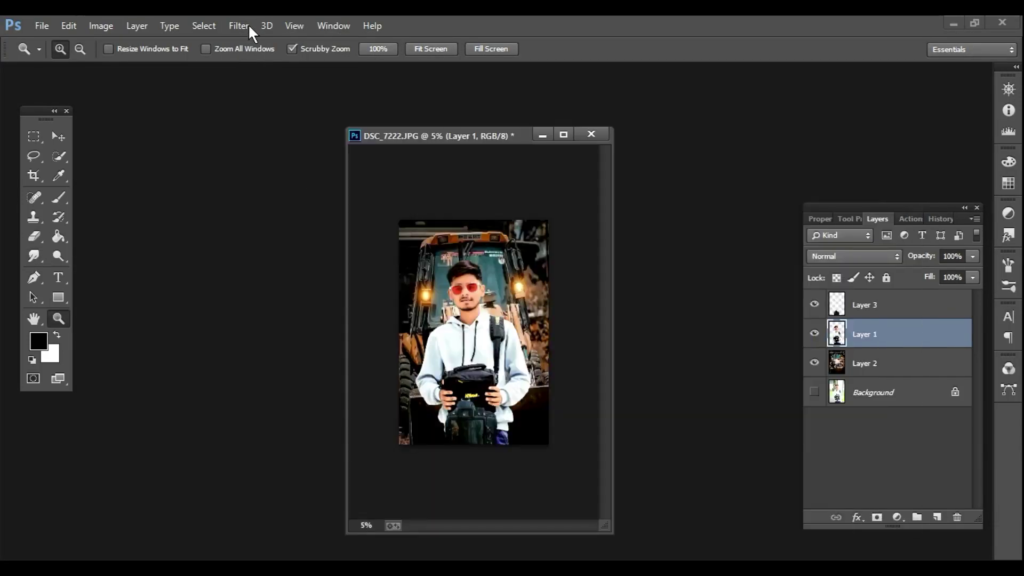
{"action": "left_click", "coordinate": [248, 27]}
{"action": "mouse_move", "coordinate": [350, 410]}
{"action": "left_click", "coordinate": [473, 410]}
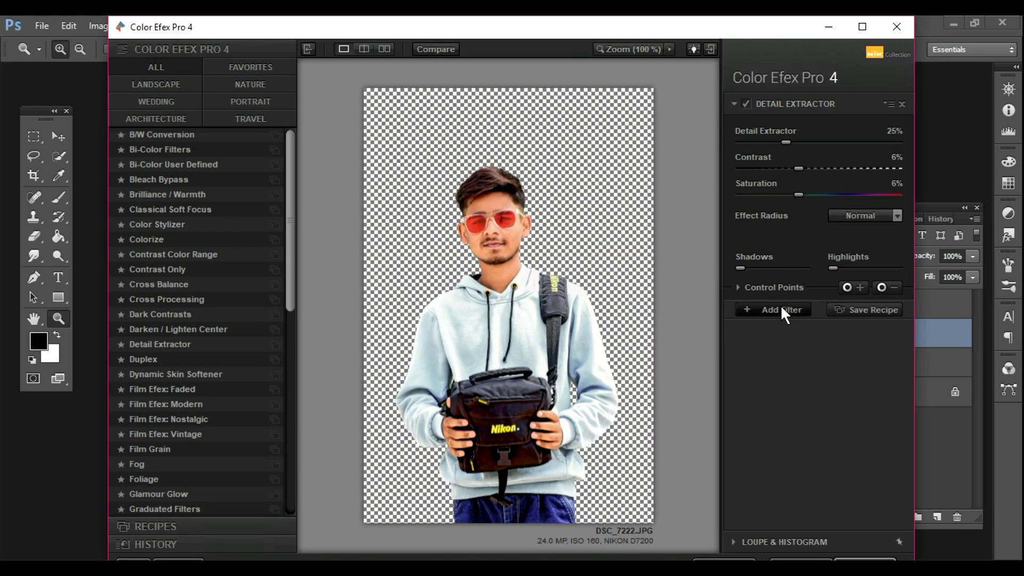
- Add a Dark Contrasts filter with Dark Detail Extractor 50%, Brightness -29% and Contrast -56%, and apply the filters to the man
{"action": "left_click", "coordinate": [782, 309]}
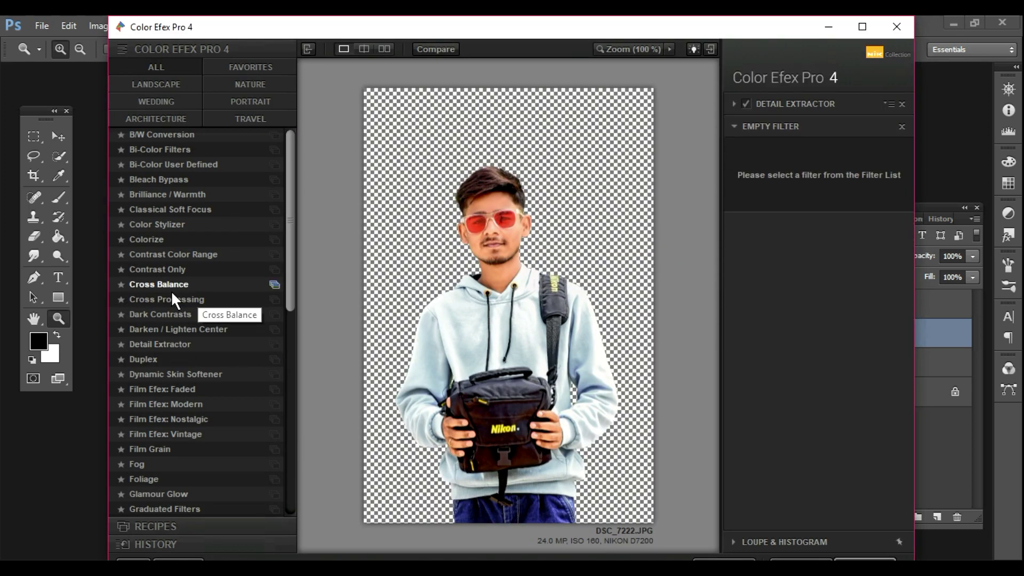
{"action": "left_click", "coordinate": [170, 315]}
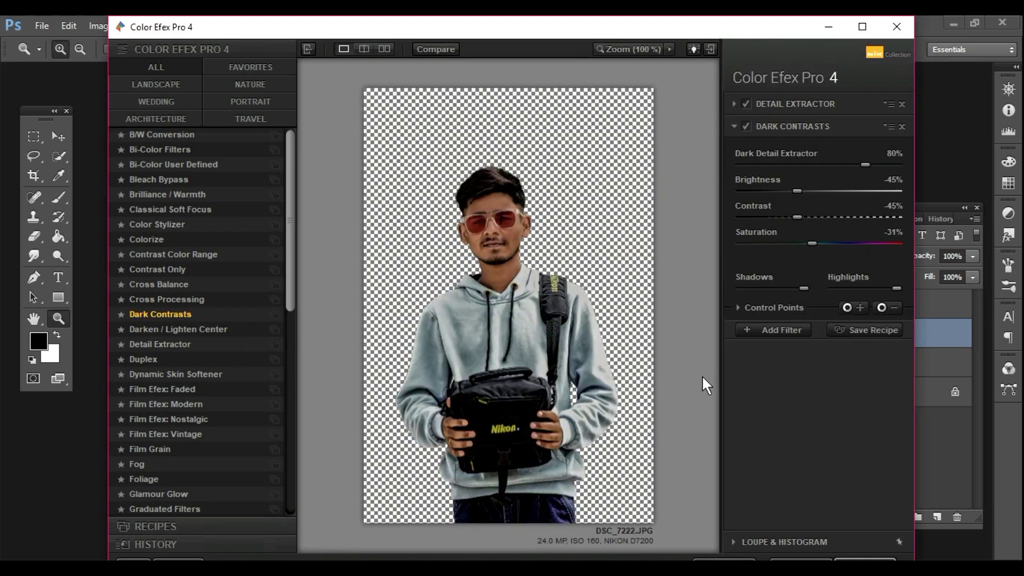
{"action": "left_click_drag", "start_coordinate": [797, 217], "coordinate": [792, 216]}
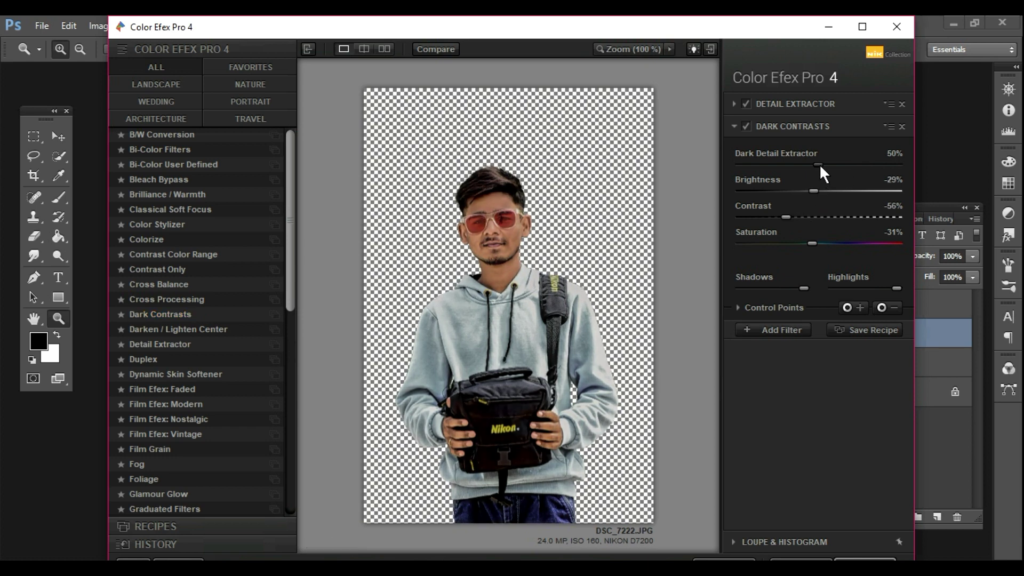
{"action": "left_click", "coordinate": [767, 330]}
{"action": "left_click", "coordinate": [860, 559]}
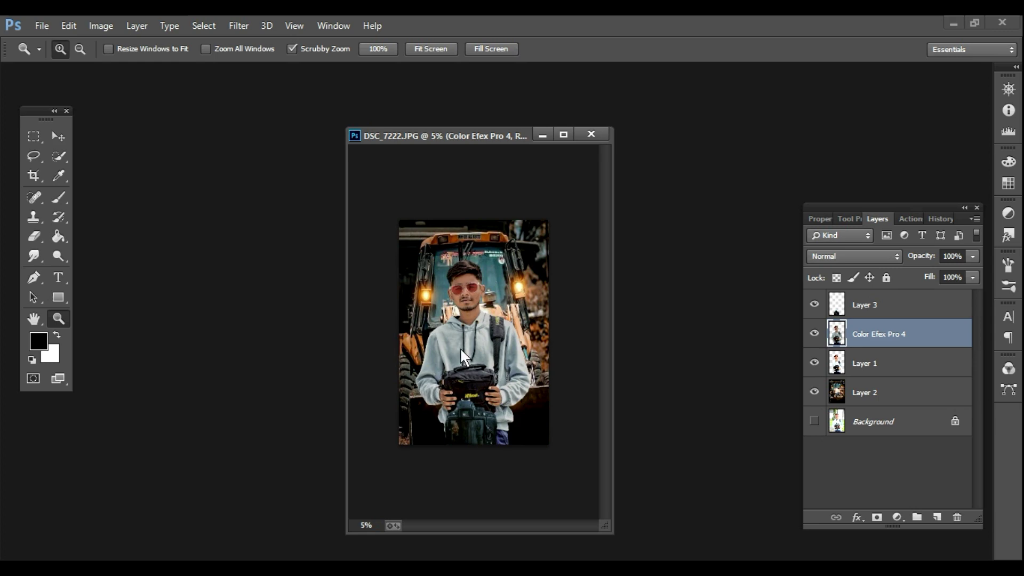
- Erase the Color Efex Pro 4 layer over the forehead with a 100 px Eraser at reduced opacity to bring back the smooth skin
{"action": "left_click_drag", "start_coordinate": [460, 348], "coordinate": [517, 347]}
{"action": "key", "text": "r"}
{"action": "scroll", "coordinate": [574, 137], "scroll_direction": "up", "scroll_amount": 3}
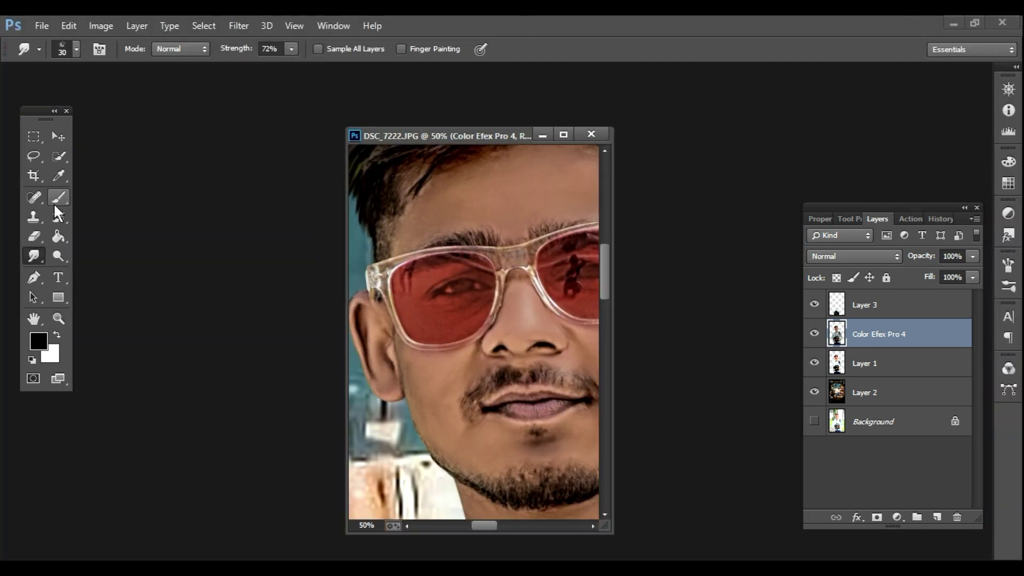
{"action": "key", "text": "e"}
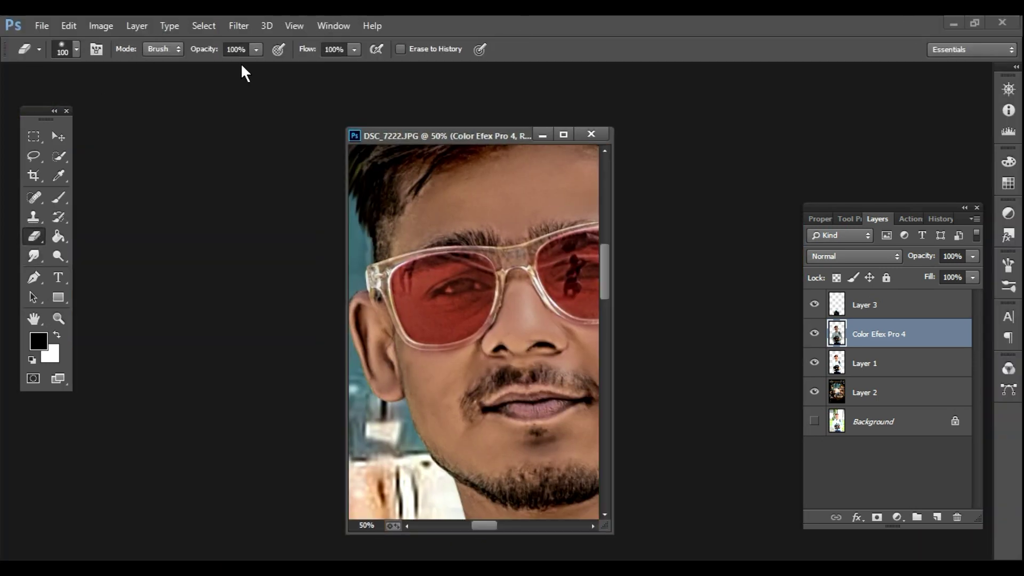
{"action": "left_click", "coordinate": [256, 49]}
{"action": "left_click_drag", "start_coordinate": [250, 66], "coordinate": [240, 65]}
{"action": "left_click", "coordinate": [563, 135]}
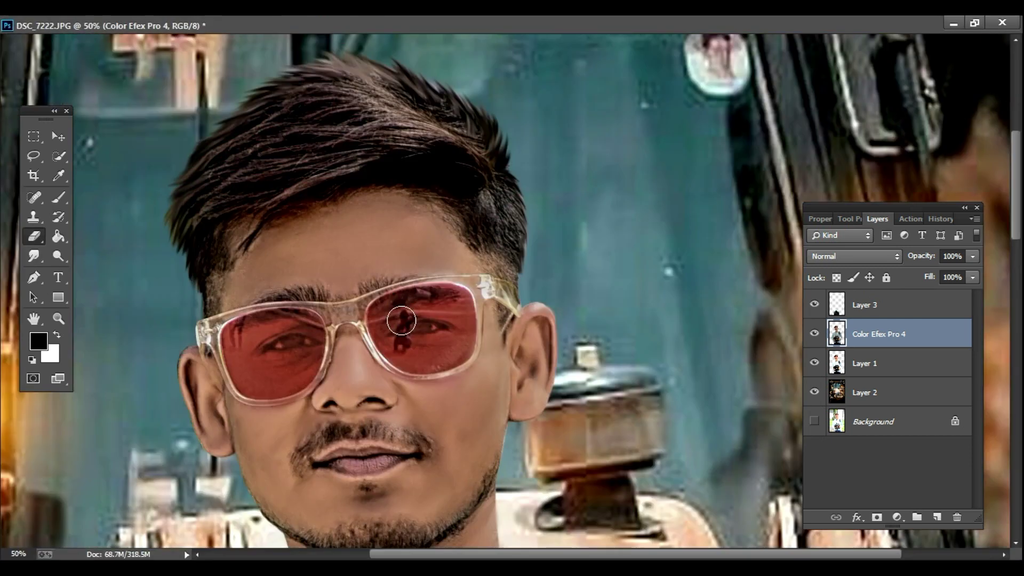
{"action": "mouse_move", "coordinate": [401, 320]}
{"action": "left_mouse_down"}
{"action": "mouse_move", "coordinate": [357, 295]}
{"action": "mouse_move", "coordinate": [339, 264]}
{"action": "mouse_move", "coordinate": [417, 255]}
{"action": "mouse_move", "coordinate": [446, 266]}
{"action": "mouse_move", "coordinate": [422, 243]}
{"action": "mouse_move", "coordinate": [351, 272]}
{"action": "mouse_move", "coordinate": [459, 254]}
{"action": "mouse_move", "coordinate": [469, 264]}
{"action": "mouse_move", "coordinate": [448, 253]}
{"action": "mouse_move", "coordinate": [441, 230]}
{"action": "mouse_move", "coordinate": [348, 213]}
{"action": "mouse_move", "coordinate": [268, 232]}
{"action": "mouse_move", "coordinate": [233, 297]}
{"action": "mouse_move", "coordinate": [296, 274]}
{"action": "mouse_move", "coordinate": [326, 276]}
{"action": "mouse_move", "coordinate": [276, 256]}
{"action": "mouse_move", "coordinate": [278, 244]}
{"action": "mouse_move", "coordinate": [365, 214]}
{"action": "mouse_move", "coordinate": [351, 258]}
{"action": "mouse_move", "coordinate": [288, 241]}
{"action": "mouse_move", "coordinate": [354, 229]}
{"action": "left_mouse_up"}
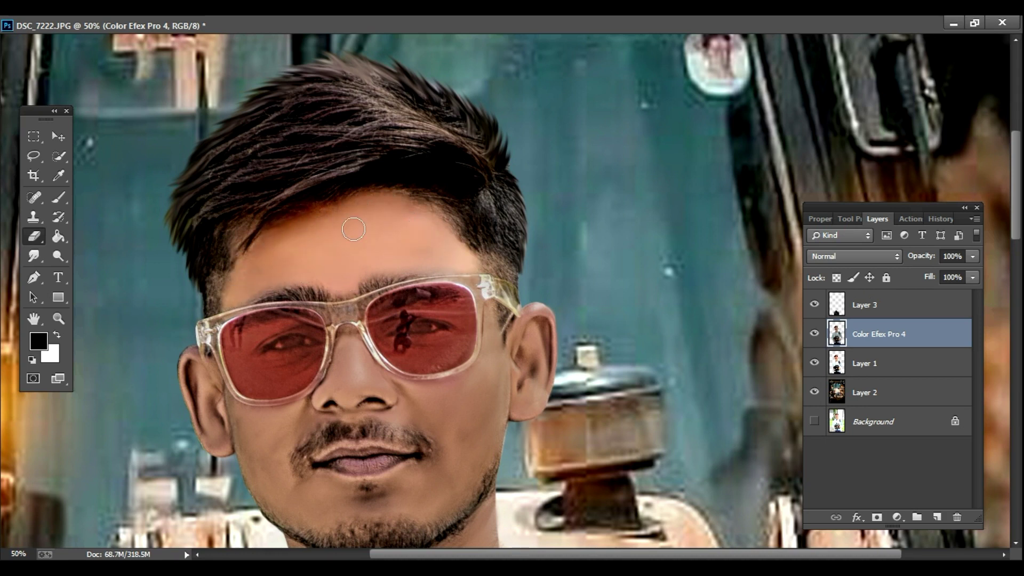
- Erase the Color Efex Pro 4 layer over the cheeks, nose, lips, ears and neck to restore the brighter skin
{"action": "mouse_move", "coordinate": [493, 320]}
{"action": "left_mouse_down"}
{"action": "mouse_move", "coordinate": [498, 356]}
{"action": "mouse_move", "coordinate": [535, 318]}
{"action": "mouse_move", "coordinate": [550, 349]}
{"action": "mouse_move", "coordinate": [528, 413]}
{"action": "mouse_move", "coordinate": [493, 375]}
{"action": "mouse_move", "coordinate": [405, 393]}
{"action": "mouse_move", "coordinate": [463, 396]}
{"action": "mouse_move", "coordinate": [364, 376]}
{"action": "mouse_move", "coordinate": [379, 391]}
{"action": "mouse_move", "coordinate": [352, 344]}
{"action": "mouse_move", "coordinate": [318, 410]}
{"action": "mouse_move", "coordinate": [366, 405]}
{"action": "mouse_move", "coordinate": [351, 386]}
{"action": "mouse_move", "coordinate": [429, 422]}
{"action": "mouse_move", "coordinate": [414, 418]}
{"action": "mouse_move", "coordinate": [445, 453]}
{"action": "mouse_move", "coordinate": [407, 472]}
{"action": "mouse_move", "coordinate": [325, 466]}
{"action": "mouse_move", "coordinate": [346, 495]}
{"action": "mouse_move", "coordinate": [400, 491]}
{"action": "mouse_move", "coordinate": [371, 506]}
{"action": "mouse_move", "coordinate": [414, 491]}
{"action": "mouse_move", "coordinate": [421, 512]}
{"action": "mouse_move", "coordinate": [446, 508]}
{"action": "mouse_move", "coordinate": [491, 448]}
{"action": "mouse_move", "coordinate": [506, 386]}
{"action": "mouse_move", "coordinate": [453, 412]}
{"action": "mouse_move", "coordinate": [480, 446]}
{"action": "mouse_move", "coordinate": [371, 503]}
{"action": "mouse_move", "coordinate": [313, 488]}
{"action": "mouse_move", "coordinate": [283, 453]}
{"action": "mouse_move", "coordinate": [328, 415]}
{"action": "mouse_move", "coordinate": [265, 422]}
{"action": "mouse_move", "coordinate": [228, 408]}
{"action": "mouse_move", "coordinate": [204, 372]}
{"action": "mouse_move", "coordinate": [191, 372]}
{"action": "mouse_move", "coordinate": [203, 437]}
{"action": "mouse_move", "coordinate": [234, 433]}
{"action": "mouse_move", "coordinate": [249, 468]}
{"action": "mouse_move", "coordinate": [246, 448]}
{"action": "mouse_move", "coordinate": [255, 451]}
{"action": "mouse_move", "coordinate": [268, 505]}
{"action": "mouse_move", "coordinate": [328, 520]}
{"action": "mouse_move", "coordinate": [257, 464]}
{"action": "mouse_move", "coordinate": [379, 509]}
{"action": "mouse_move", "coordinate": [451, 486]}
{"action": "left_mouse_up"}
{"action": "scroll", "coordinate": [400, 247], "scroll_direction": "down", "scroll_amount": 4}
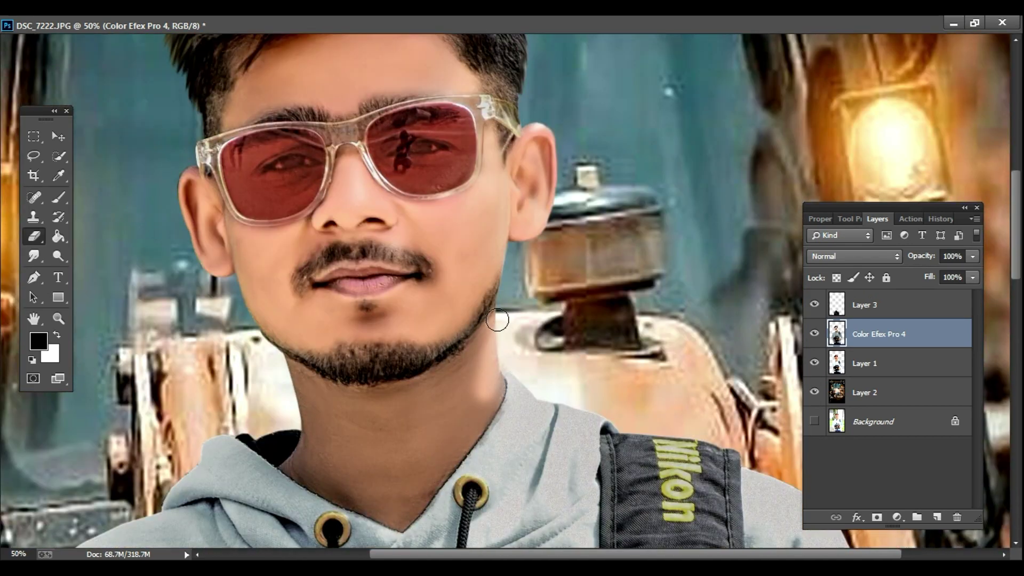
{"action": "mouse_move", "coordinate": [498, 320]}
{"action": "left_mouse_down"}
{"action": "mouse_move", "coordinate": [436, 370]}
{"action": "mouse_move", "coordinate": [347, 396]}
{"action": "mouse_move", "coordinate": [292, 372]}
{"action": "mouse_move", "coordinate": [302, 426]}
{"action": "mouse_move", "coordinate": [292, 462]}
{"action": "mouse_move", "coordinate": [397, 521]}
{"action": "mouse_move", "coordinate": [504, 369]}
{"action": "mouse_move", "coordinate": [460, 374]}
{"action": "mouse_move", "coordinate": [413, 405]}
{"action": "mouse_move", "coordinate": [310, 393]}
{"action": "mouse_move", "coordinate": [349, 462]}
{"action": "mouse_move", "coordinate": [346, 400]}
{"action": "mouse_move", "coordinate": [371, 473]}
{"action": "mouse_move", "coordinate": [407, 482]}
{"action": "mouse_move", "coordinate": [495, 394]}
{"action": "mouse_move", "coordinate": [432, 428]}
{"action": "mouse_move", "coordinate": [406, 480]}
{"action": "mouse_move", "coordinate": [434, 450]}
{"action": "left_mouse_up"}
- Erase the Color Efex Pro 4 layer over the fingers of both hands holding the camera bag
{"action": "scroll", "coordinate": [326, 437], "scroll_direction": "down", "scroll_amount": 8}
{"action": "left_click_drag", "start_coordinate": [326, 437], "coordinate": [537, 110]}
{"action": "mouse_move", "coordinate": [298, 246]}
{"action": "left_mouse_down"}
{"action": "mouse_move", "coordinate": [411, 261]}
{"action": "mouse_move", "coordinate": [352, 282]}
{"action": "mouse_move", "coordinate": [365, 236]}
{"action": "mouse_move", "coordinate": [438, 218]}
{"action": "mouse_move", "coordinate": [288, 197]}
{"action": "mouse_move", "coordinate": [400, 160]}
{"action": "mouse_move", "coordinate": [286, 180]}
{"action": "mouse_move", "coordinate": [368, 152]}
{"action": "mouse_move", "coordinate": [309, 226]}
{"action": "mouse_move", "coordinate": [379, 320]}
{"action": "mouse_move", "coordinate": [301, 91]}
{"action": "left_mouse_up"}
{"action": "left_click_drag", "start_coordinate": [306, 51], "coordinate": [57, 183]}
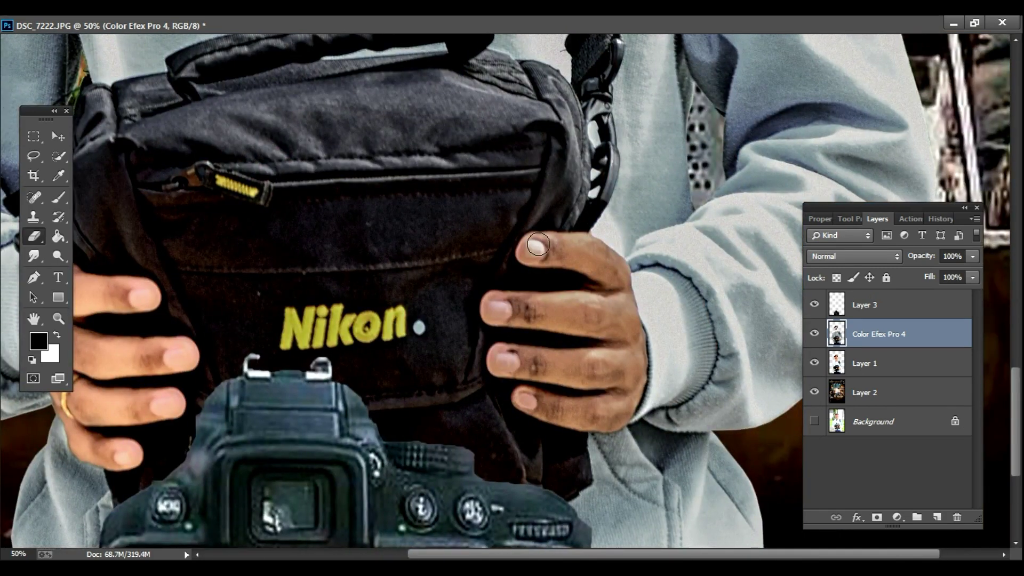
{"action": "mouse_move", "coordinate": [525, 248]}
{"action": "left_mouse_down"}
{"action": "mouse_move", "coordinate": [608, 261]}
{"action": "mouse_move", "coordinate": [600, 257]}
{"action": "mouse_move", "coordinate": [632, 330]}
{"action": "mouse_move", "coordinate": [503, 315]}
{"action": "mouse_move", "coordinate": [528, 304]}
{"action": "mouse_move", "coordinate": [587, 310]}
{"action": "mouse_move", "coordinate": [505, 305]}
{"action": "mouse_move", "coordinate": [640, 343]}
{"action": "mouse_move", "coordinate": [615, 410]}
{"action": "mouse_move", "coordinate": [508, 405]}
{"action": "mouse_move", "coordinate": [611, 412]}
{"action": "mouse_move", "coordinate": [590, 426]}
{"action": "mouse_move", "coordinate": [618, 379]}
{"action": "mouse_move", "coordinate": [491, 361]}
{"action": "mouse_move", "coordinate": [583, 361]}
{"action": "left_mouse_up"}
{"action": "key", "text": "ctrl+minus"}
{"action": "key", "text": "ctrl+minus"}
{"action": "key", "text": "ctrl+minus"}
{"action": "key", "text": "ctrl+minus"}
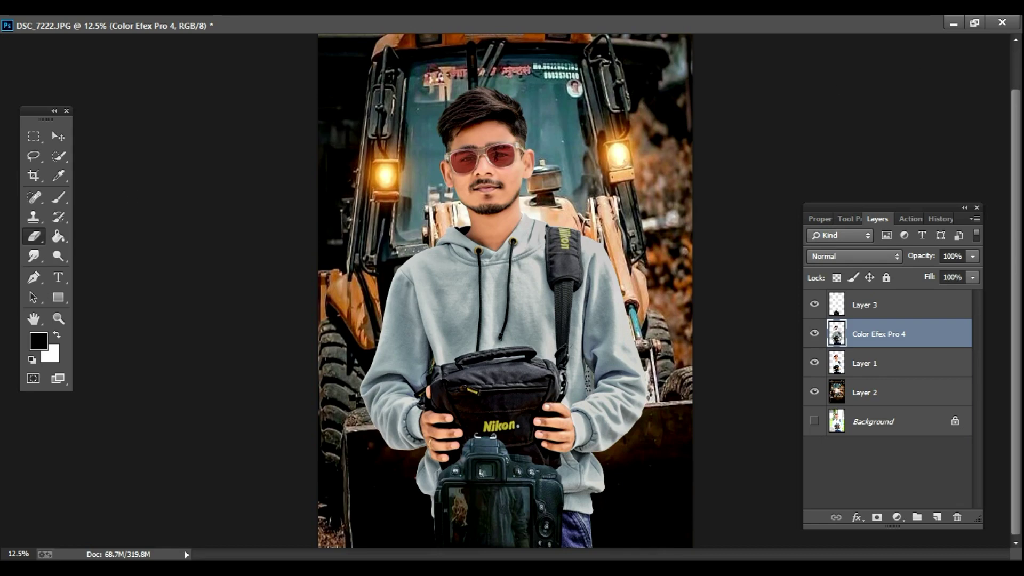
- Lightly erase the Color Efex Pro 4 layer over the beard and both eyebrows
{"action": "key", "text": "f"}
{"action": "key", "text": "z"}
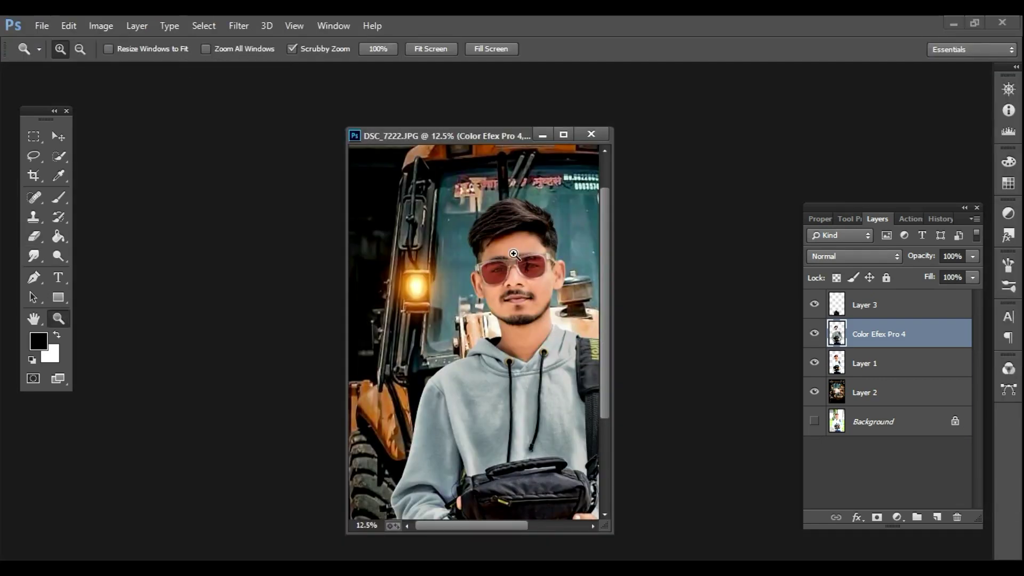
{"action": "left_click", "coordinate": [513, 254]}
{"action": "left_click", "coordinate": [513, 254], "text": "alt"}
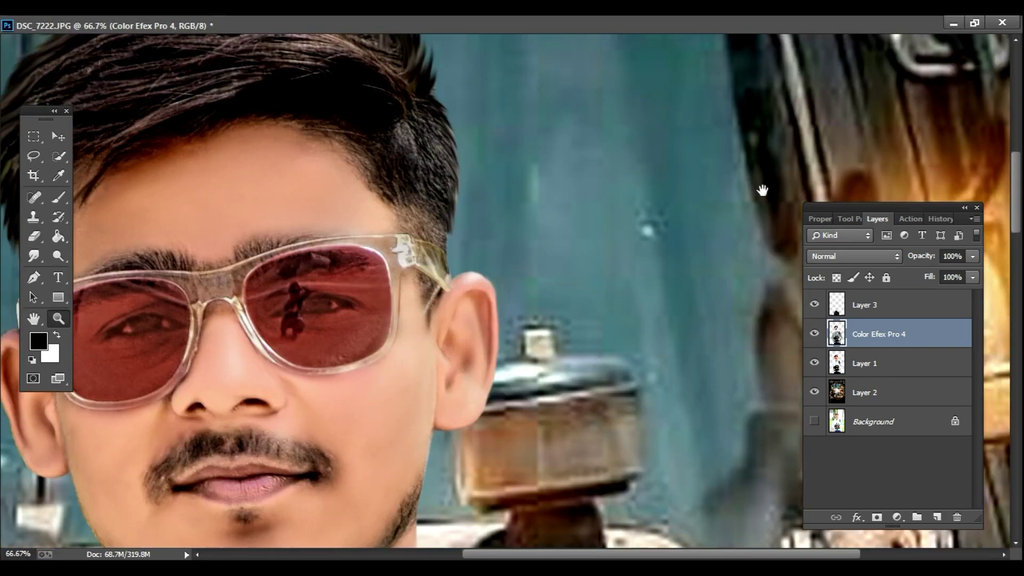
{"action": "left_click_drag", "start_coordinate": [762, 191], "coordinate": [888, 96]}
{"action": "key", "text": "e"}
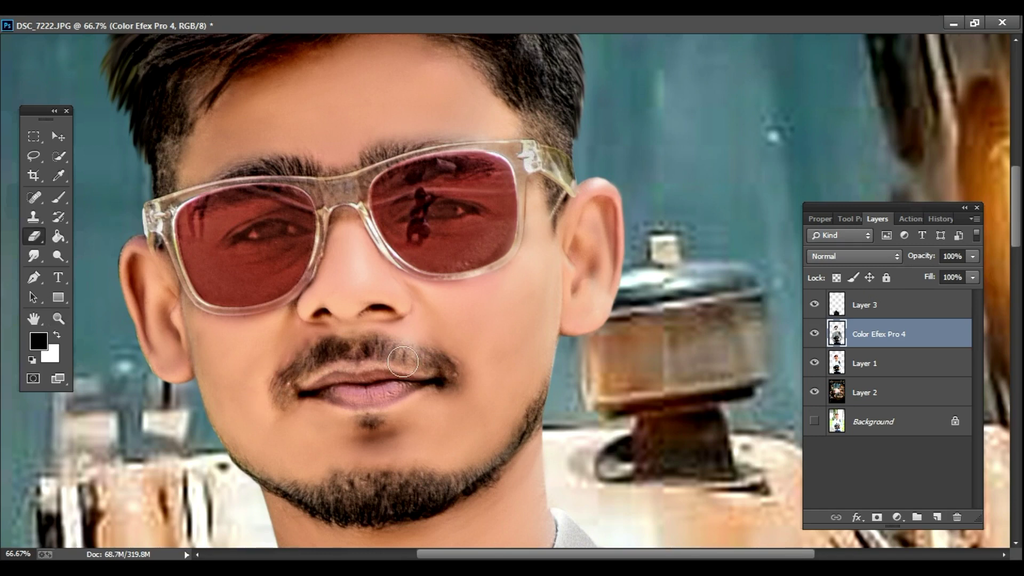
{"action": "mouse_move", "coordinate": [335, 493]}
{"action": "left_mouse_down"}
{"action": "mouse_move", "coordinate": [481, 471]}
{"action": "mouse_move", "coordinate": [532, 393]}
{"action": "mouse_move", "coordinate": [343, 493]}
{"action": "mouse_move", "coordinate": [366, 501]}
{"action": "mouse_move", "coordinate": [474, 482]}
{"action": "left_mouse_up"}
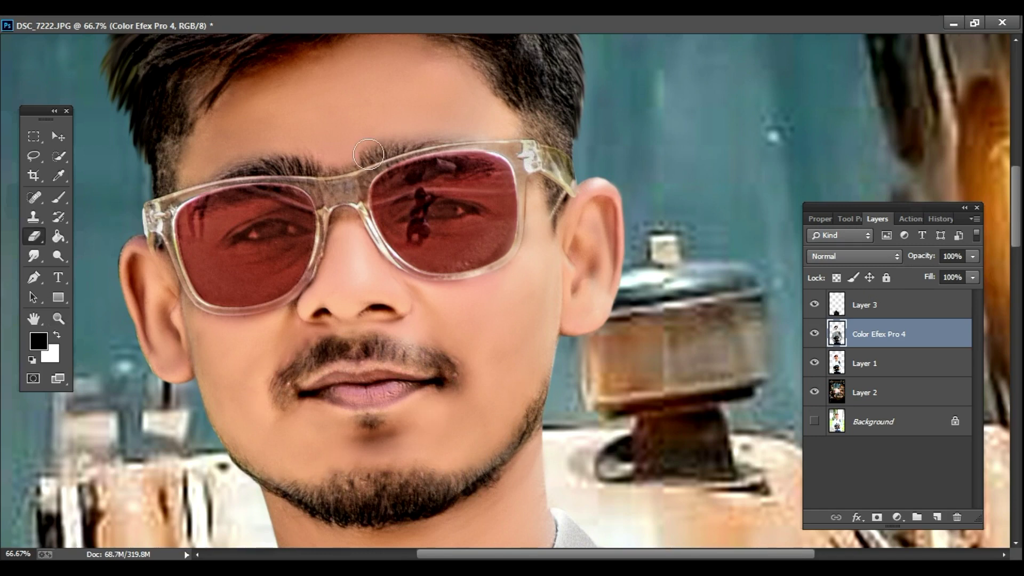
{"action": "left_click_drag", "start_coordinate": [368, 154], "coordinate": [427, 139]}
{"action": "left_click_drag", "start_coordinate": [272, 160], "coordinate": [229, 163]}
- Examine the retouched face and sunglasses up close and within the whole composition
{"action": "key", "text": "z"}
{"action": "left_click", "coordinate": [418, 434], "text": "alt"}
{"action": "left_click", "coordinate": [419, 436], "text": "alt"}
{"action": "left_click", "coordinate": [419, 437], "text": "alt"}
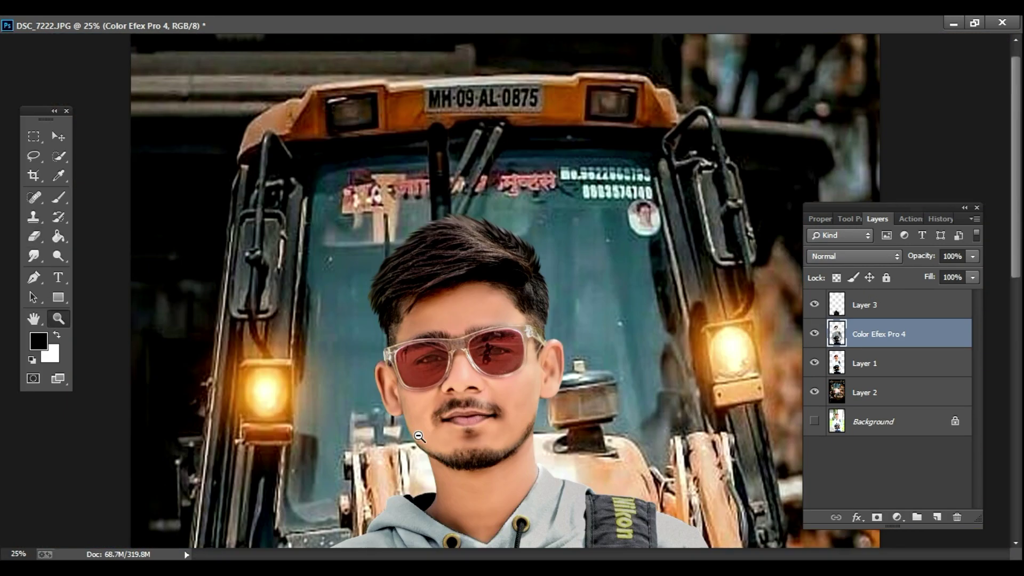
{"action": "left_click", "coordinate": [420, 436], "text": "alt"}
{"action": "left_click", "coordinate": [526, 201]}
{"action": "left_click", "coordinate": [526, 201]}
{"action": "scroll", "coordinate": [494, 223], "scroll_direction": "up", "scroll_amount": 4}
{"action": "key", "text": "e"}
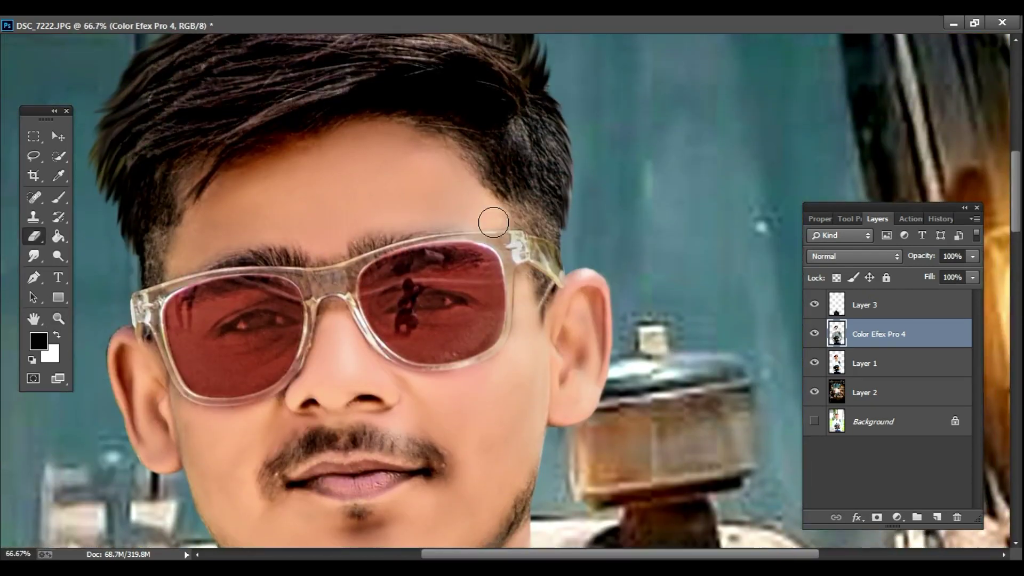
{"action": "key", "text": "z"}
{"action": "left_click", "coordinate": [328, 398], "text": "alt"}
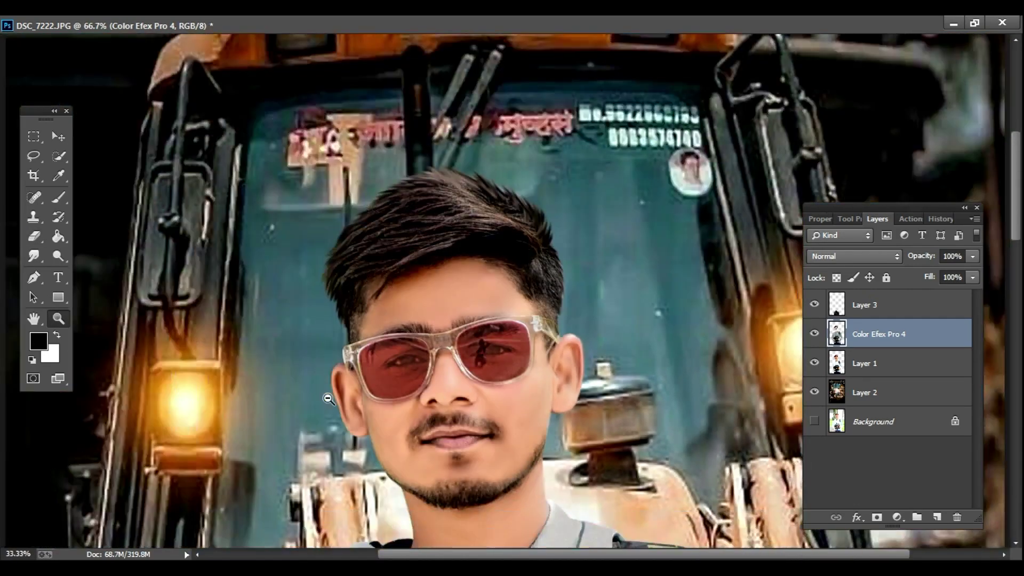
{"action": "left_click", "coordinate": [328, 399], "text": "alt"}
{"action": "left_click", "coordinate": [328, 398], "text": "alt"}
- Merge the Color Efex Pro 4 layer down into Layer 1 and select the foreground camera's Layer 3
{"action": "key", "text": "e"}
{"action": "right_click", "coordinate": [885, 334]}
{"action": "left_click", "coordinate": [603, 443]}
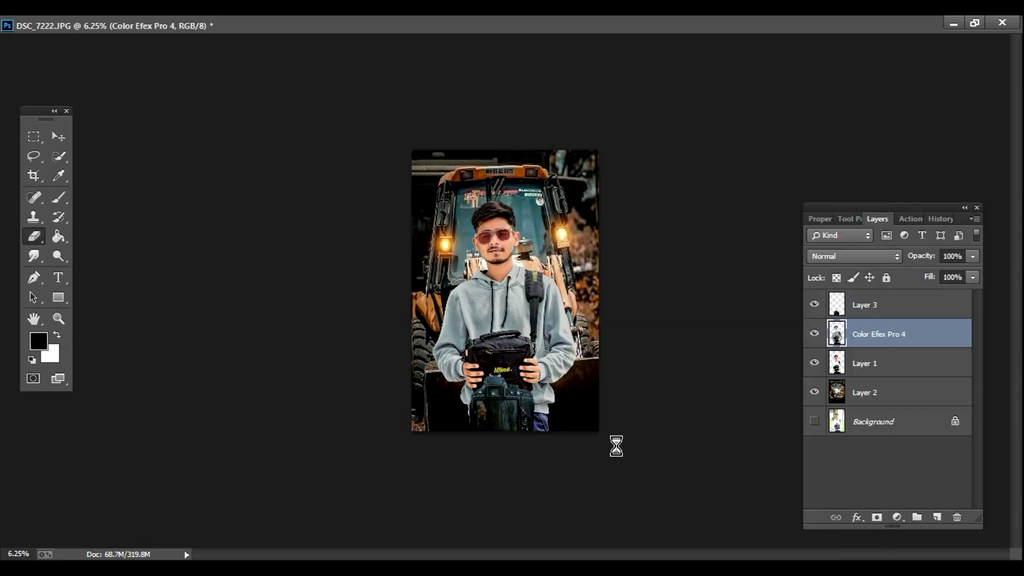
{"action": "left_click", "coordinate": [893, 304]}
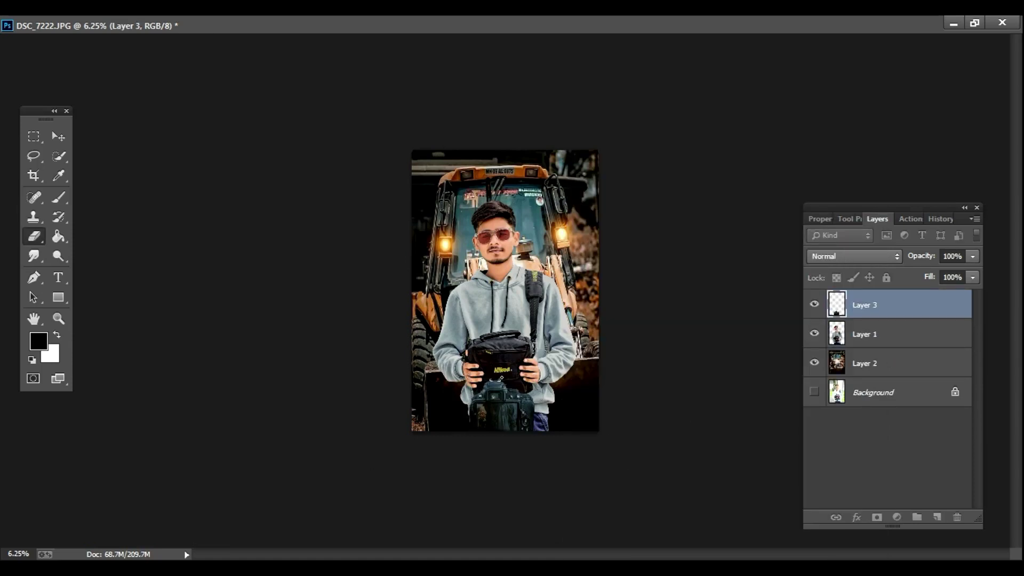
- Apply a 27 px Field Blur to the loader background on Layer 2
{"action": "left_click", "coordinate": [975, 23]}
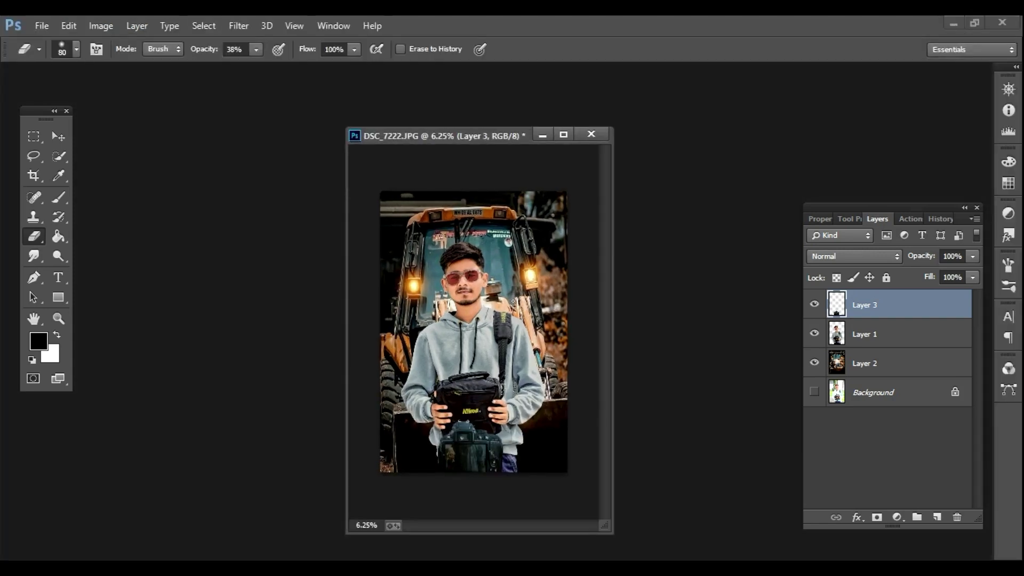
{"action": "left_click", "coordinate": [863, 342]}
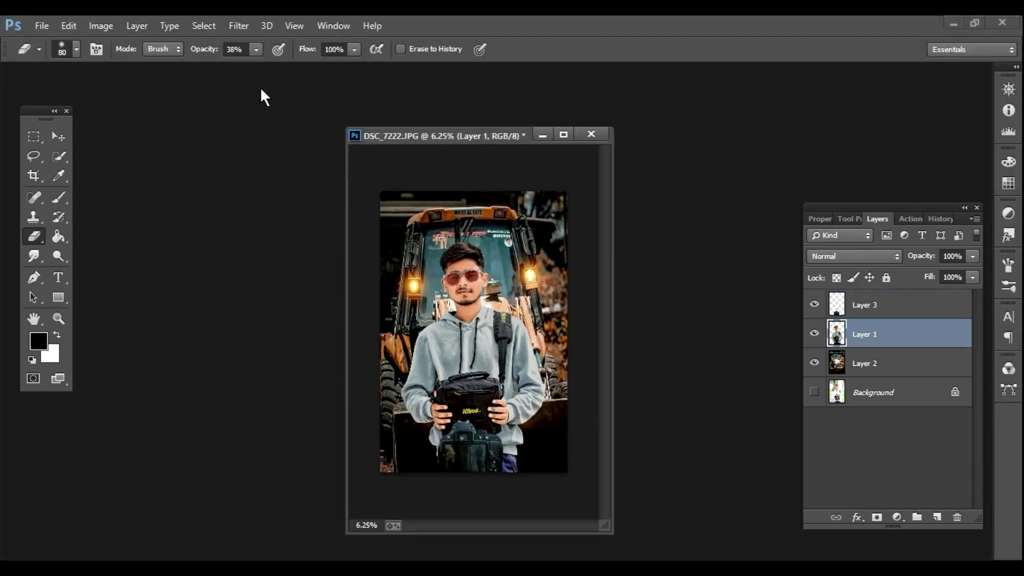
{"action": "left_click", "coordinate": [858, 358]}
{"action": "left_click", "coordinate": [239, 26]}
{"action": "left_click", "coordinate": [450, 206]}
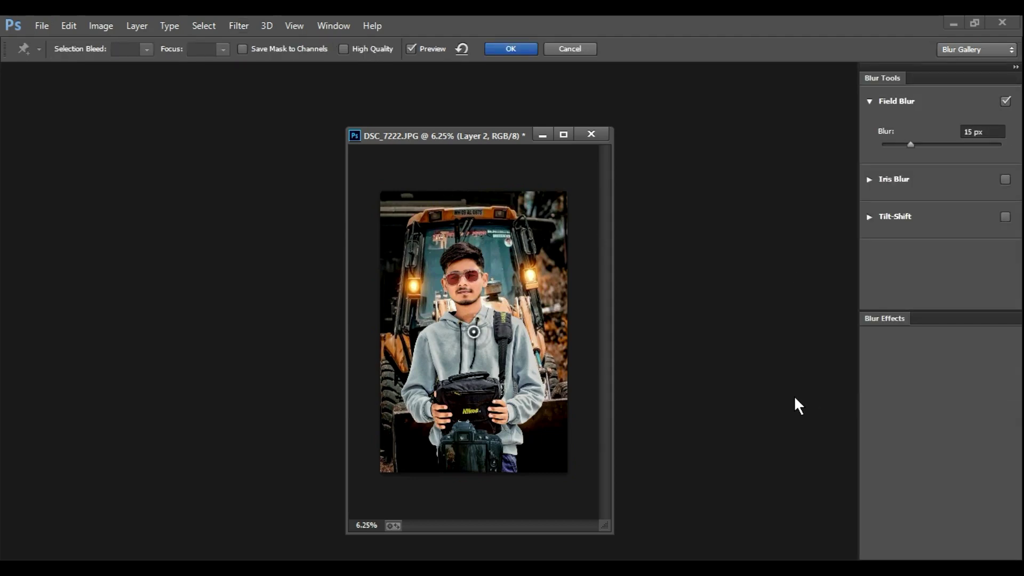
{"action": "left_click", "coordinate": [916, 143]}
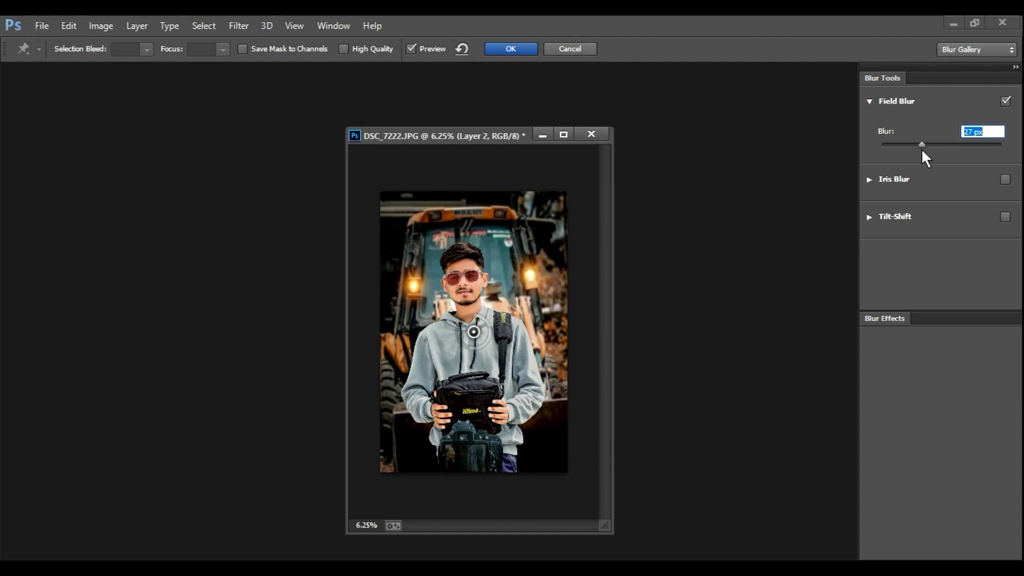
{"action": "key", "text": "Return"}
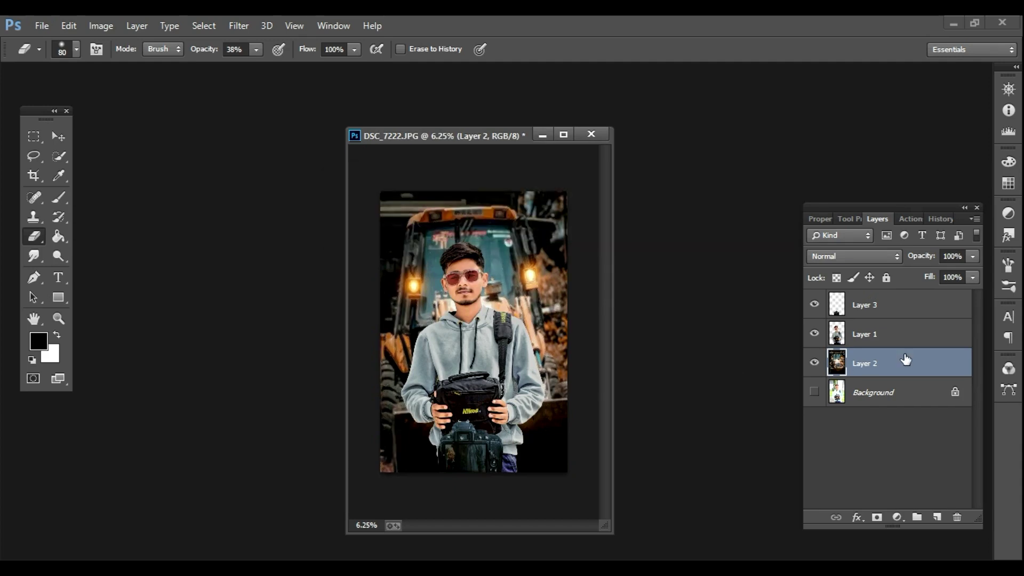
- Merge Layer 1 with Layer 2 while the foreground camera's Layer 3 is hidden, then show Layer 3 again
{"action": "left_click", "coordinate": [870, 340]}
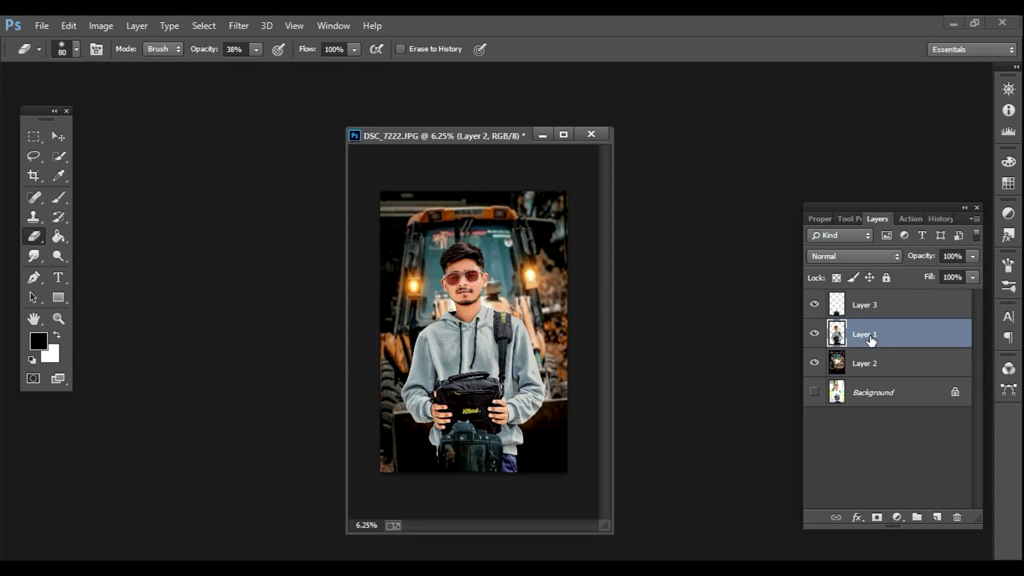
{"action": "right_click", "coordinate": [879, 335]}
{"action": "left_click", "coordinate": [633, 457]}
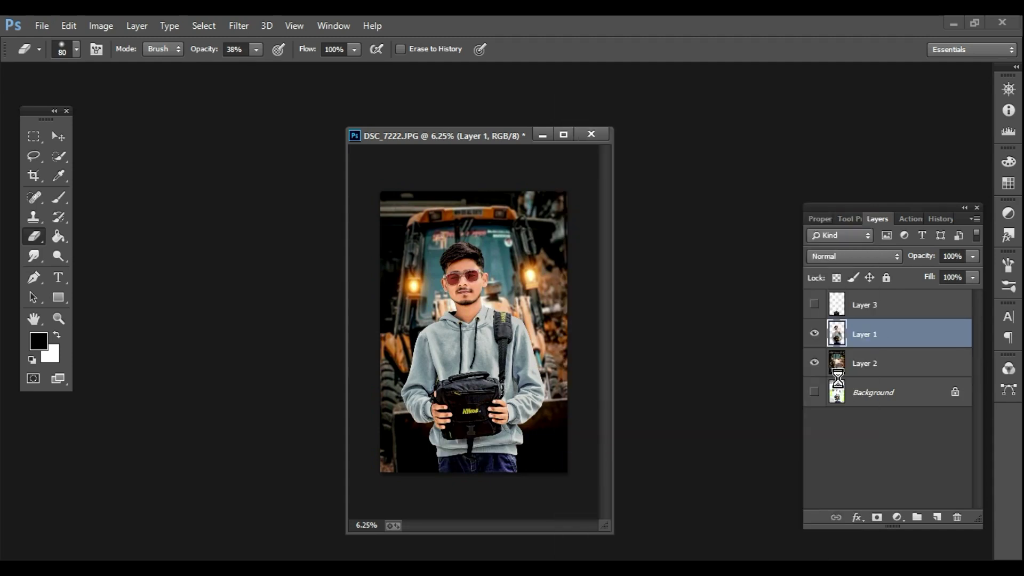
{"action": "left_click", "coordinate": [815, 305]}
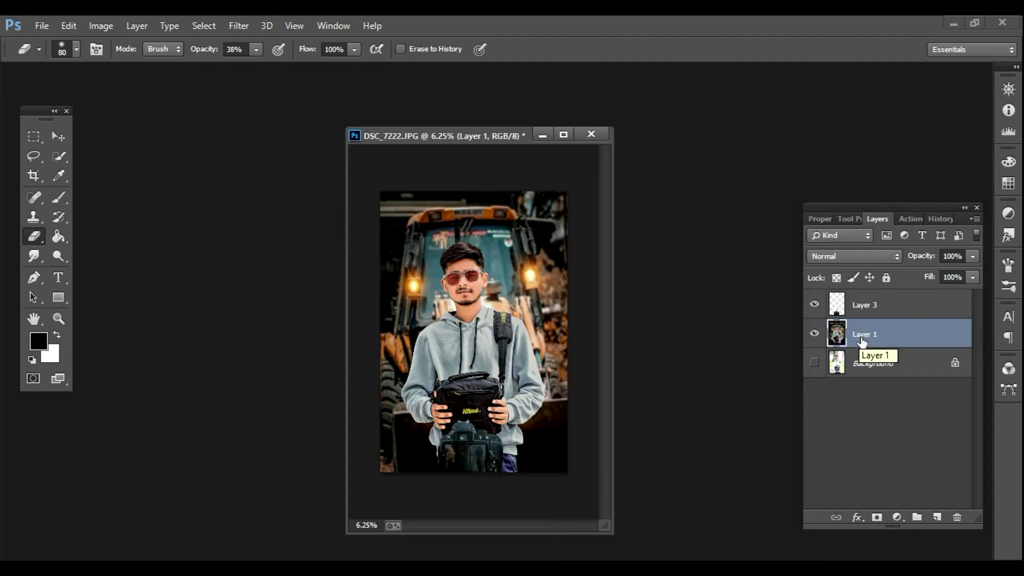
- Open the Camera Raw filter on the merged Layer 1 and raise Clarity, Blacks, Whites and Highlights
{"action": "left_click", "coordinate": [242, 26]}
{"action": "left_click", "coordinate": [278, 109]}
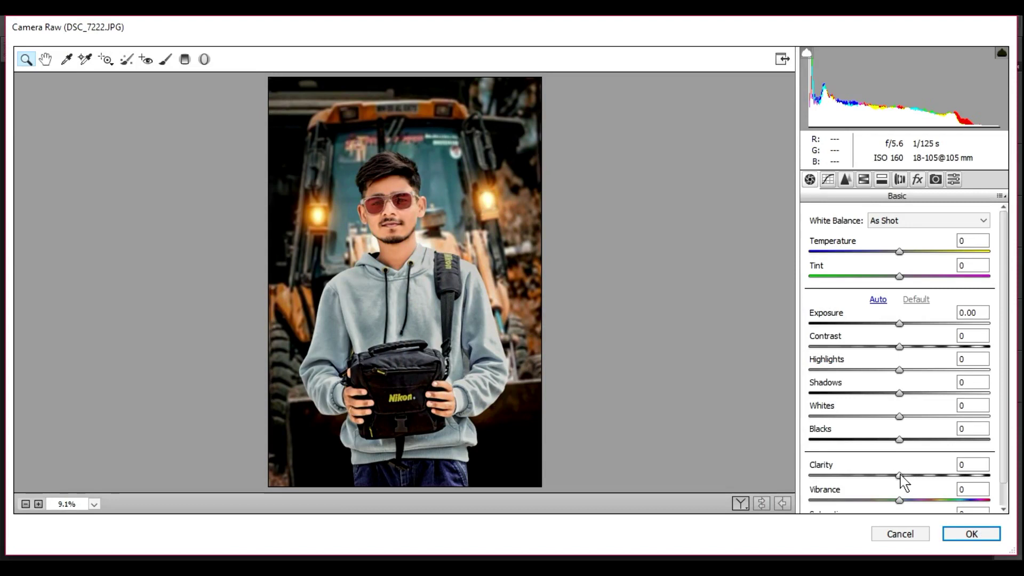
{"action": "left_click_drag", "start_coordinate": [900, 475], "coordinate": [912, 476]}
{"action": "left_click_drag", "start_coordinate": [900, 441], "coordinate": [937, 448]}
{"action": "left_click_drag", "start_coordinate": [898, 415], "coordinate": [916, 394]}
{"action": "left_click_drag", "start_coordinate": [899, 371], "coordinate": [917, 326]}
- Set saturation to Oranges +15, Yellows +3 and Blues +66, adjust the Oranges luminance, and apply the Camera Raw filter
{"action": "left_click", "coordinate": [863, 179]}
{"action": "left_click", "coordinate": [907, 336]}
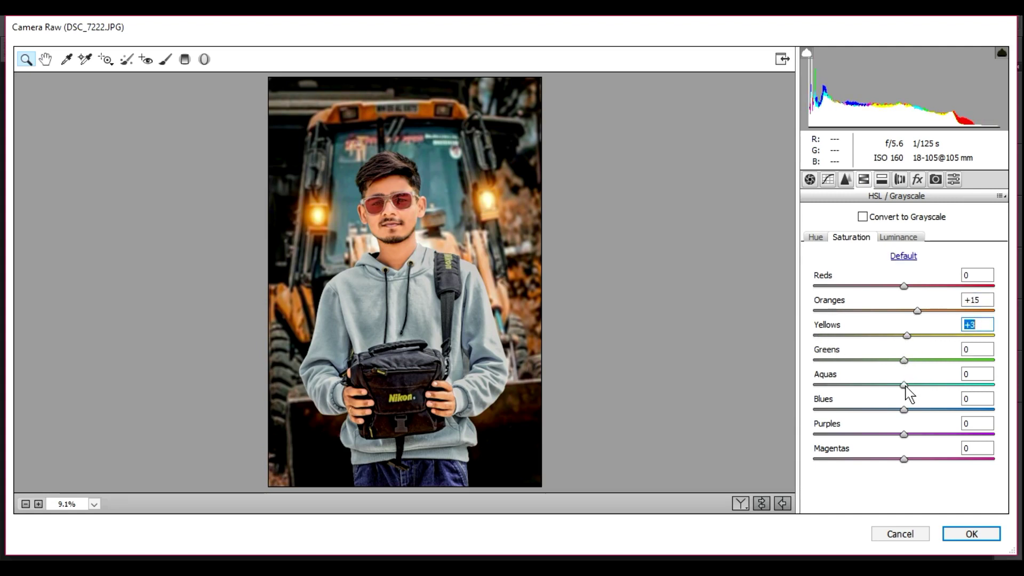
{"action": "left_click_drag", "start_coordinate": [903, 409], "coordinate": [968, 426]}
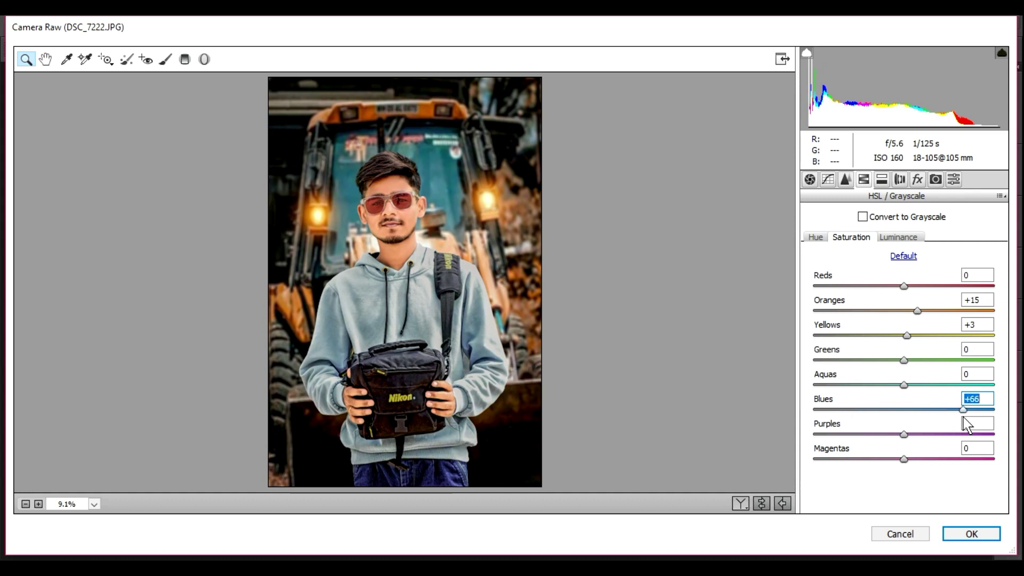
{"action": "left_click", "coordinate": [899, 237]}
{"action": "left_click_drag", "start_coordinate": [904, 311], "coordinate": [903, 343]}
{"action": "key", "text": "Return"}
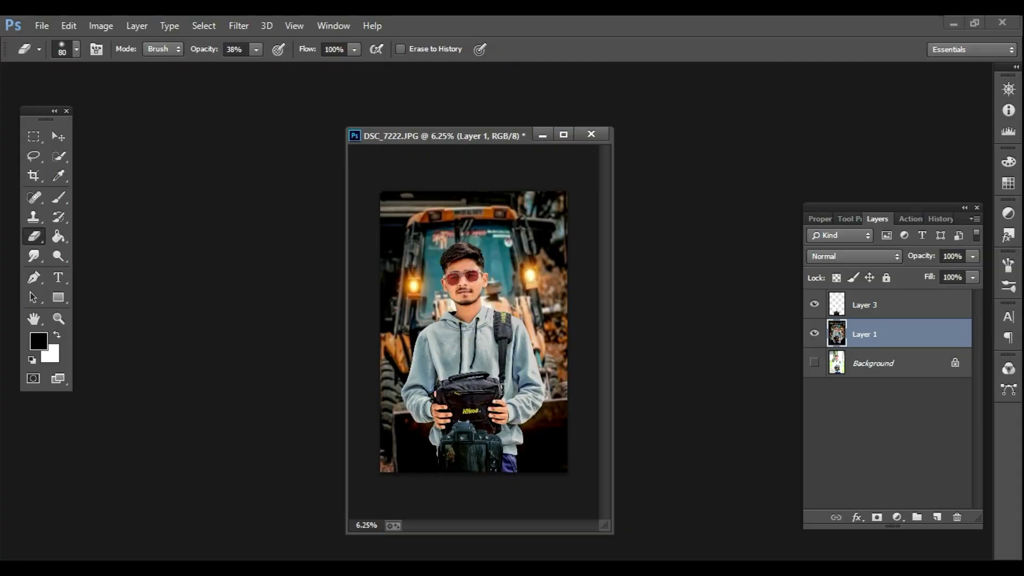
- Duplicate Layer 1, set the copy's exposure to +0.40 in the Camera Raw filter and show a before/after comparison
{"action": "key", "text": "ctrl+j"}
{"action": "left_click", "coordinate": [259, 25]}
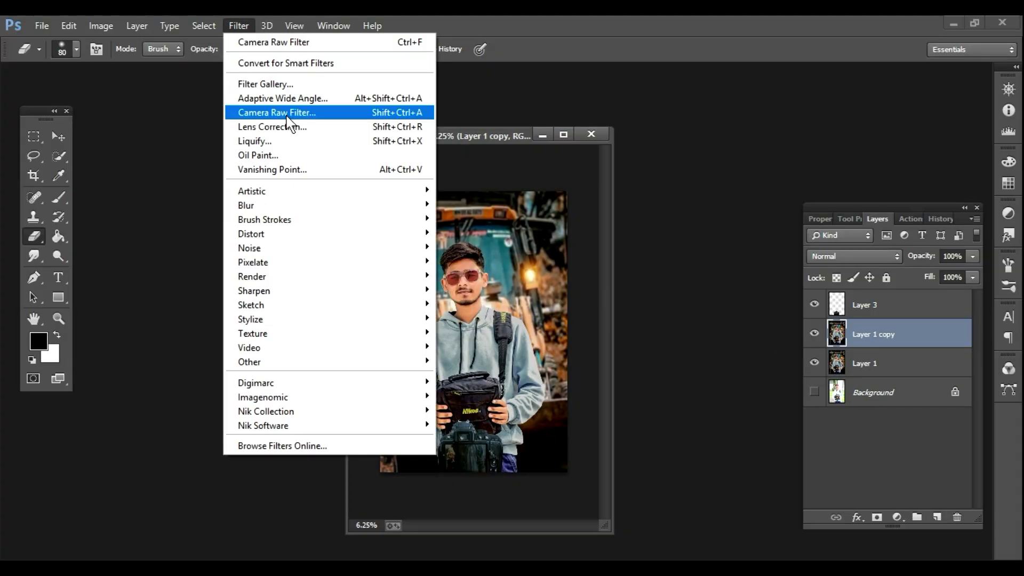
{"action": "left_click", "coordinate": [286, 111]}
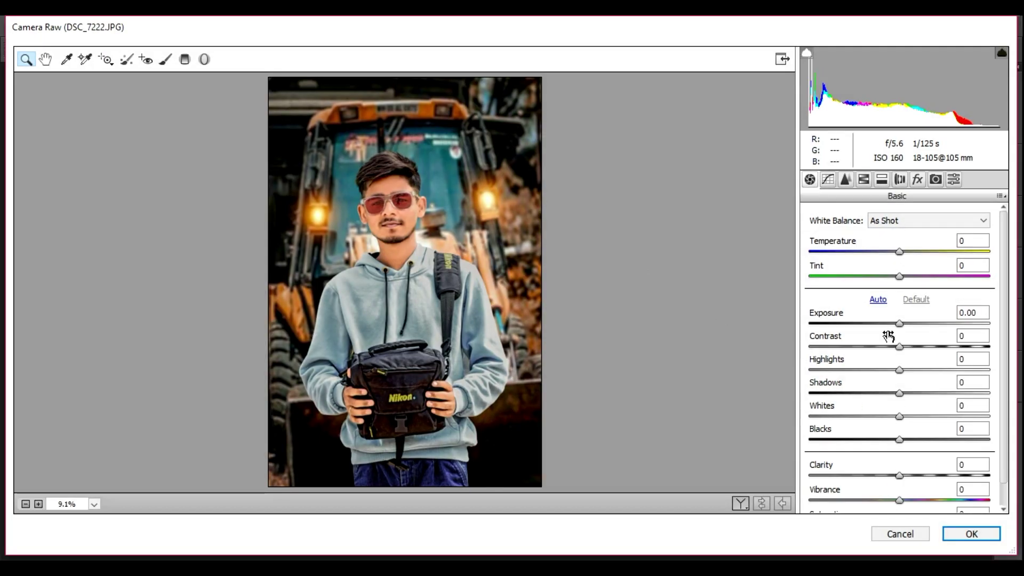
{"action": "left_click_drag", "start_coordinate": [899, 323], "coordinate": [902, 323]}
{"action": "left_click", "coordinate": [741, 503]}
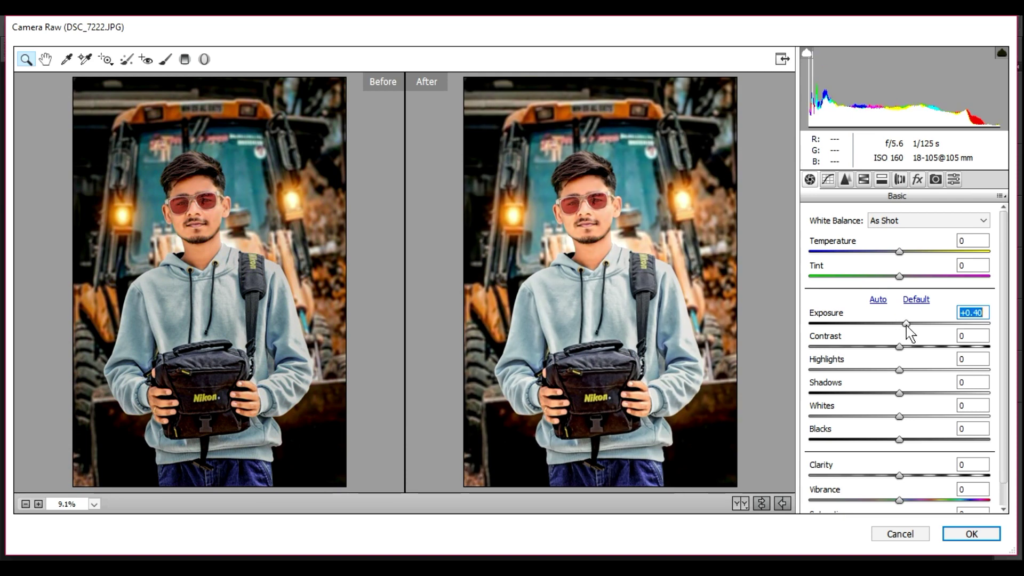
- Apply the Brown Look Effect preset to Layer 1 copy and accept the Camera Raw changes
{"action": "left_click", "coordinate": [953, 179]}
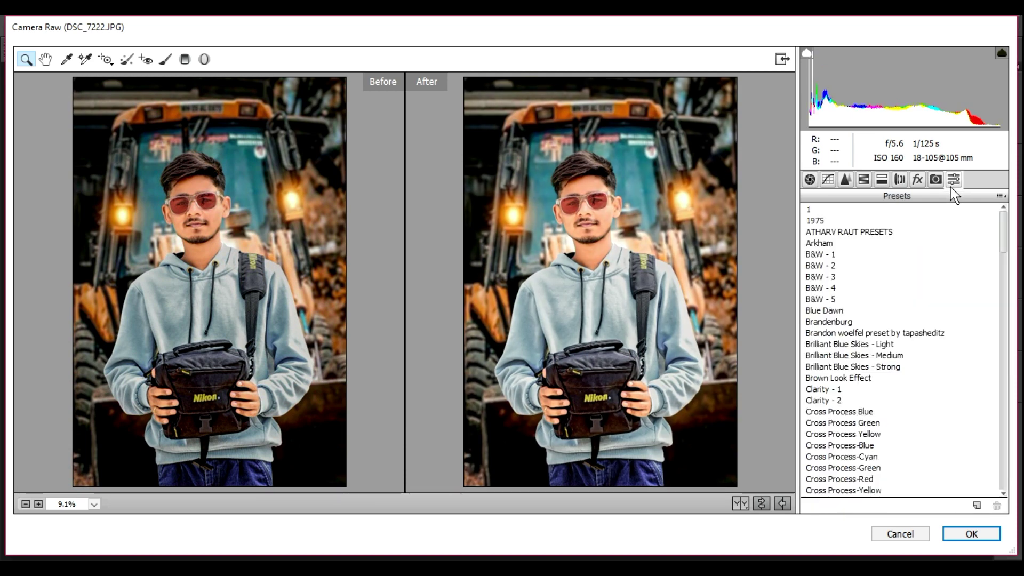
{"action": "left_click", "coordinate": [855, 380]}
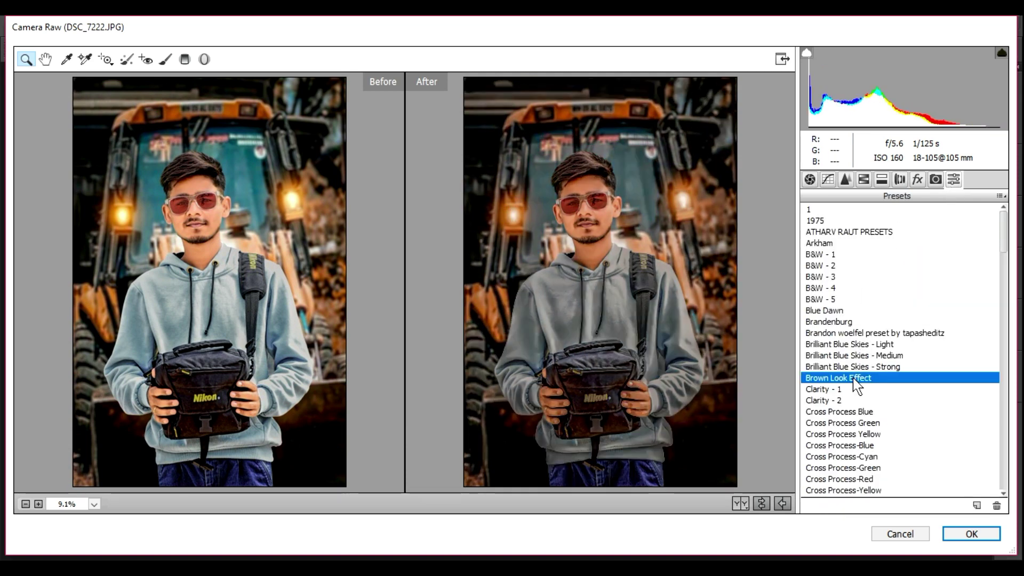
{"action": "left_click", "coordinate": [971, 535]}
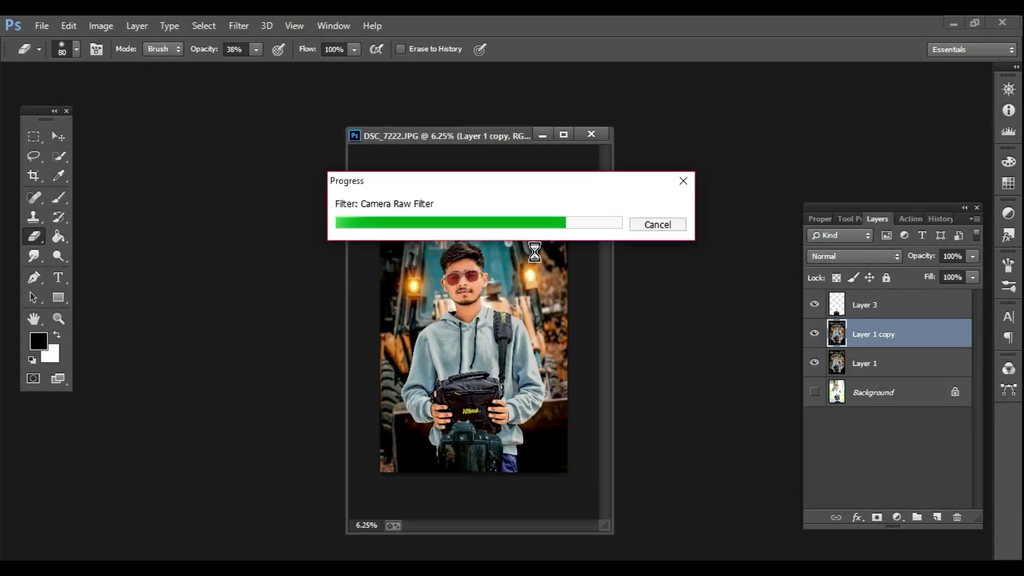
- Lower the opacity of Layer 1 copy to 89% while judging the effect on the face
{"action": "key", "text": "z"}
{"action": "left_click", "coordinate": [463, 294]}
{"action": "left_click", "coordinate": [462, 294]}
{"action": "left_click", "coordinate": [462, 294]}
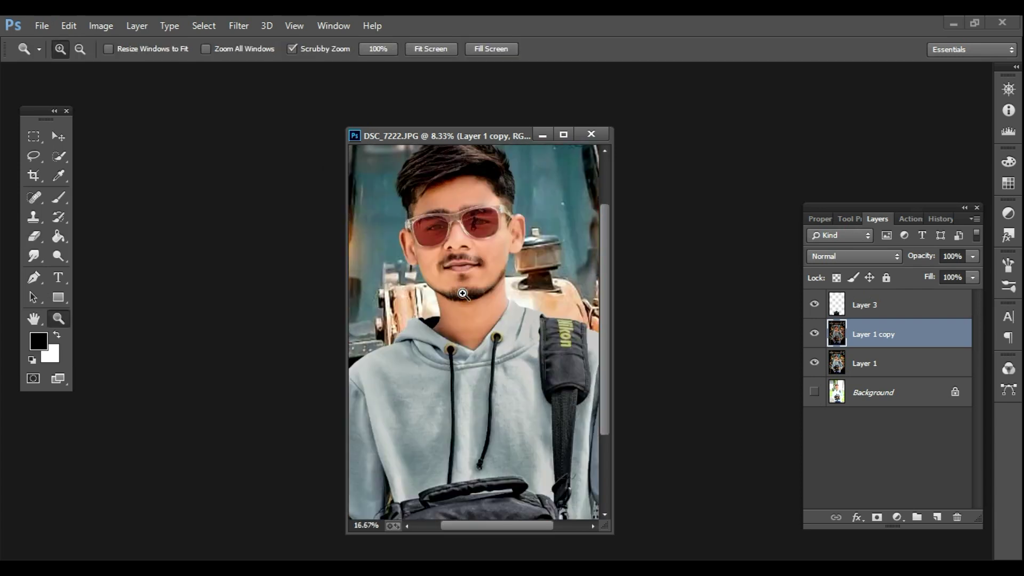
{"action": "left_click", "coordinate": [462, 294]}
{"action": "key", "text": "e"}
{"action": "scroll", "coordinate": [464, 339], "scroll_direction": "up", "scroll_amount": 2}
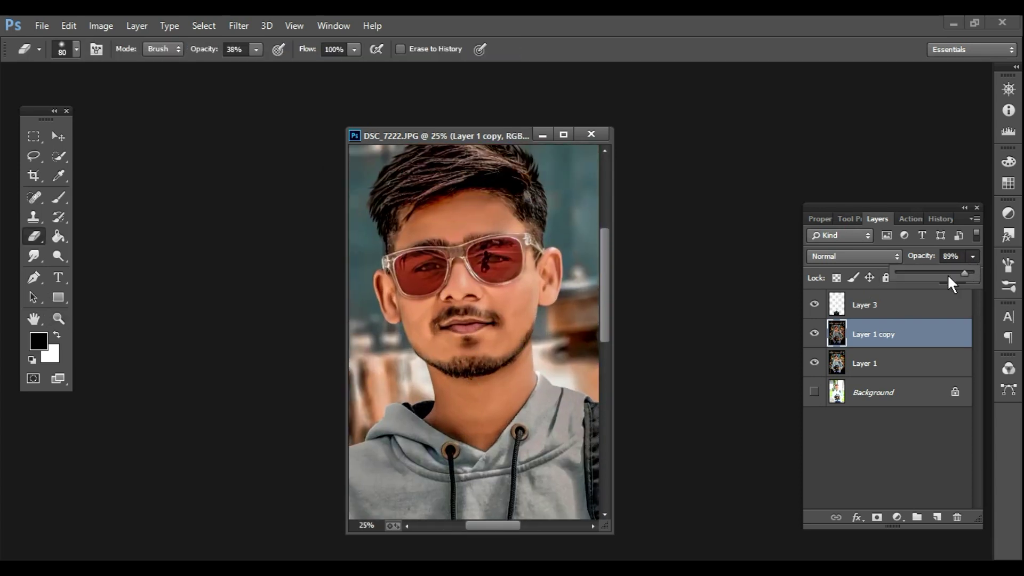
{"action": "key", "text": "ctrl+minus"}
{"action": "key", "text": "ctrl+minus"}
{"action": "key", "text": "ctrl+minus"}
{"action": "key", "text": "ctrl+minus"}
{"action": "key", "text": "ctrl+minus"}
- Hide the foreground camera's Layer 3 and merge the visible Layer 1 copy and Layer 1
{"action": "right_click", "coordinate": [886, 334]}
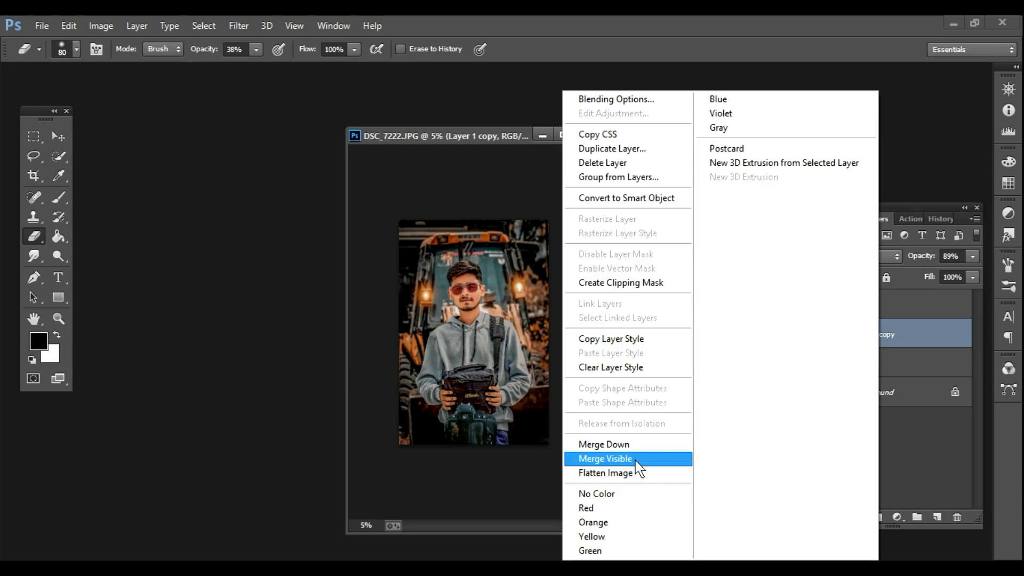
{"action": "left_click", "coordinate": [826, 318]}
{"action": "left_click", "coordinate": [815, 305]}
{"action": "right_click", "coordinate": [869, 334]}
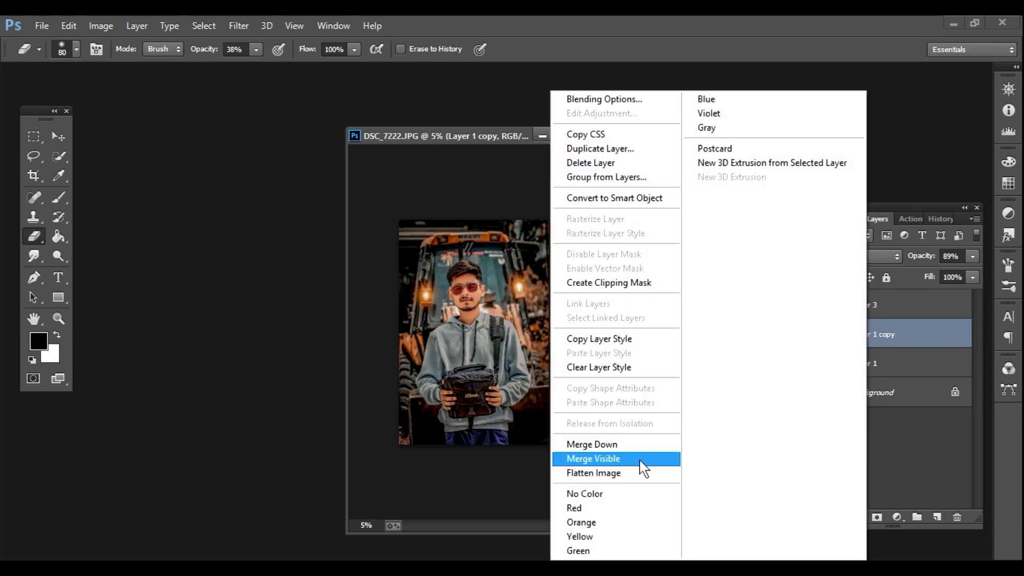
{"action": "left_click", "coordinate": [645, 459]}
- Run the Oil Paint 2 action from the Premium Oil Paint Pack on the merged Layer 1 copy
{"action": "left_click", "coordinate": [239, 26]}
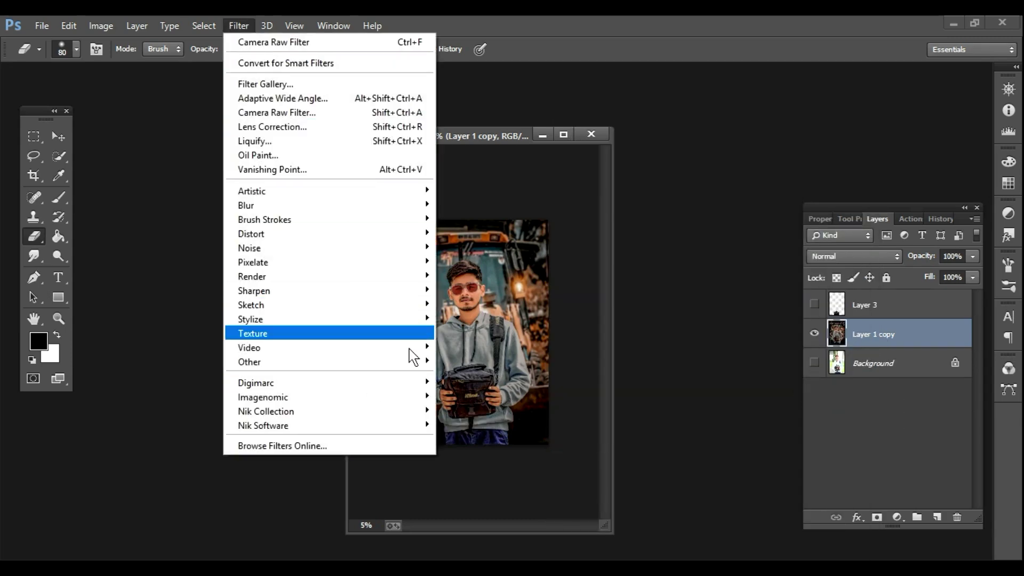
{"action": "left_click", "coordinate": [684, 293]}
{"action": "left_click", "coordinate": [915, 217]}
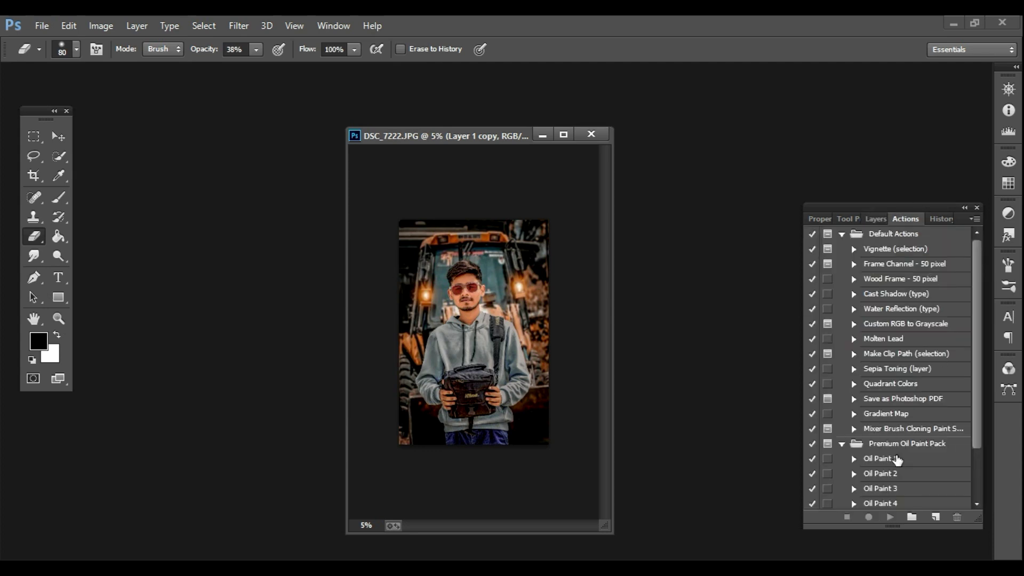
{"action": "left_click", "coordinate": [891, 473]}
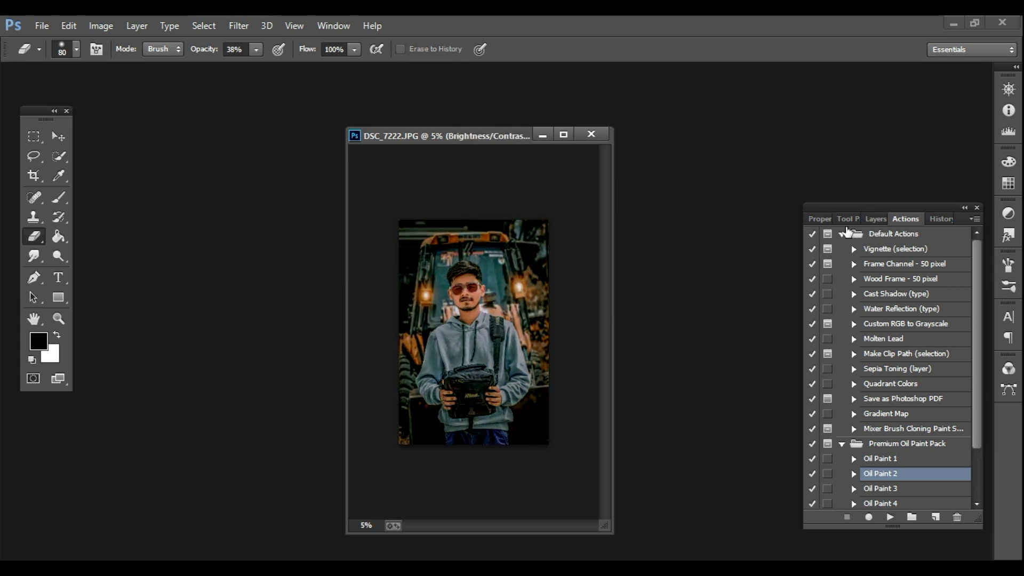
- Lower the Oil Paint 2 group's opacity to 89% and merge it into Layer 1 copy
{"action": "left_click", "coordinate": [877, 219]}
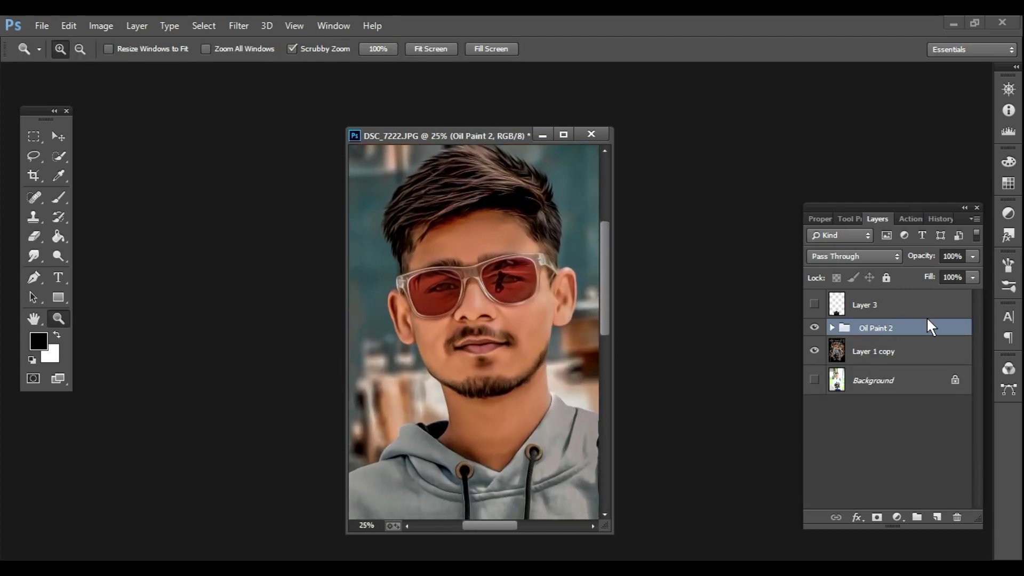
{"action": "left_click_drag", "start_coordinate": [972, 256], "coordinate": [962, 270]}
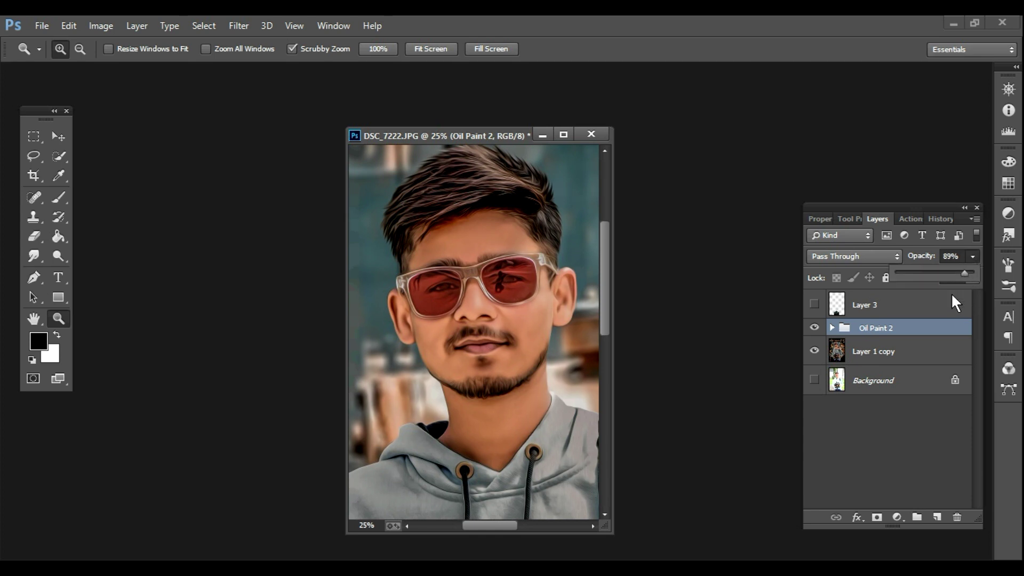
{"action": "right_click", "coordinate": [875, 327]}
{"action": "left_click", "coordinate": [634, 456]}
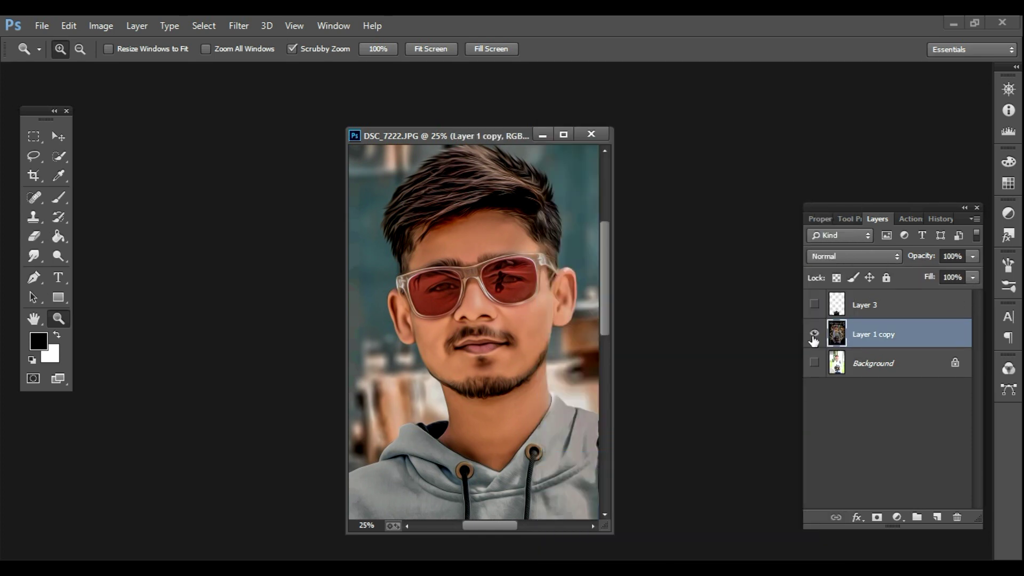
- Show the foreground camera's Layer 3, duplicate Layer 1 copy and move the duplicate above Layer 3
{"action": "left_click", "coordinate": [493, 389], "text": "alt"}
{"action": "left_click", "coordinate": [492, 390], "text": "alt"}
{"action": "left_click", "coordinate": [492, 390], "text": "alt"}
{"action": "left_click", "coordinate": [492, 390], "text": "alt"}
{"action": "left_click", "coordinate": [493, 389], "text": "alt"}
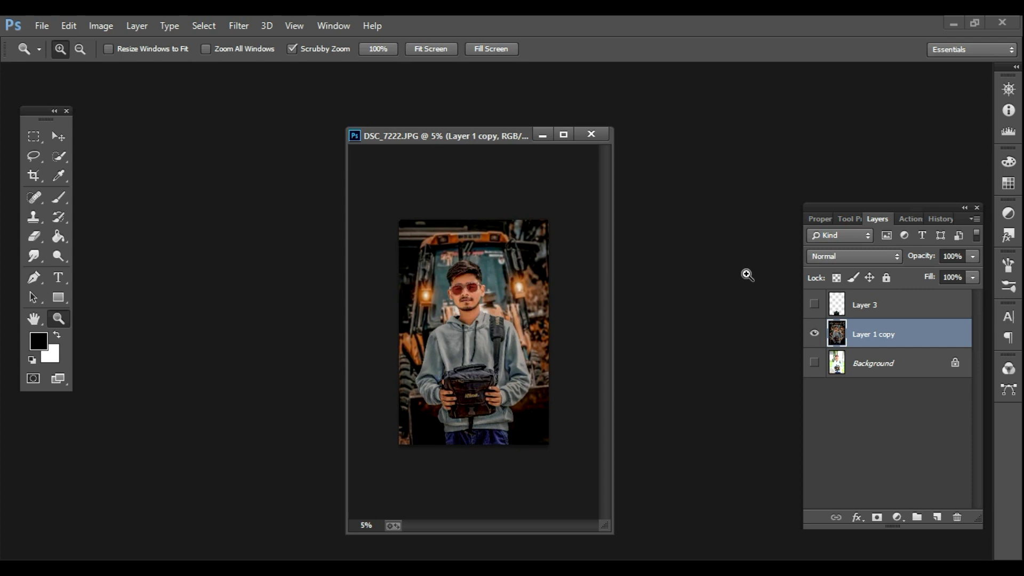
{"action": "left_click", "coordinate": [814, 305]}
{"action": "left_click", "coordinate": [480, 374]}
{"action": "left_click", "coordinate": [480, 373]}
{"action": "left_click", "coordinate": [480, 438]}
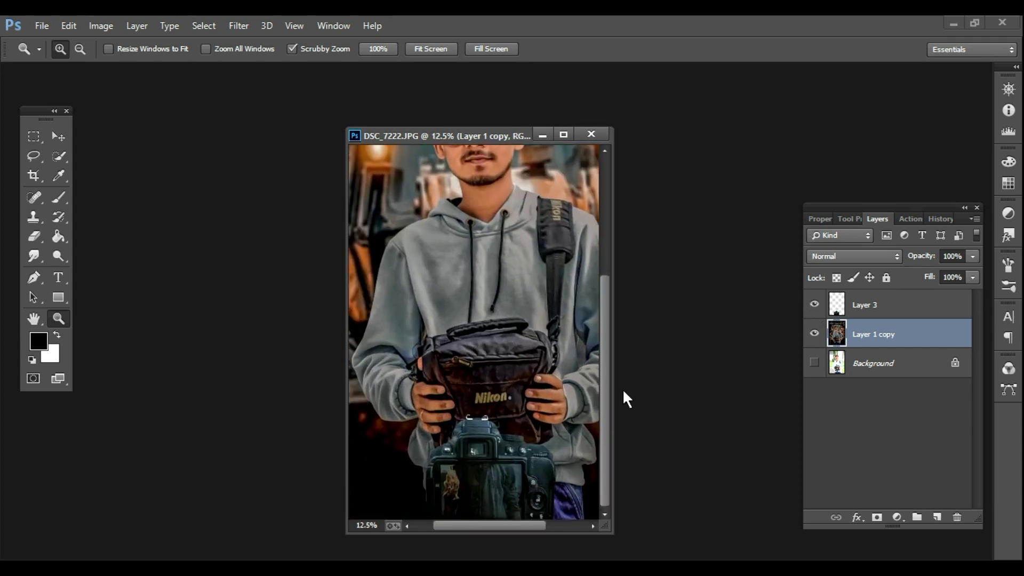
{"action": "key", "text": "ctrl+j"}
{"action": "key", "text": "ctrl+bracketright"}
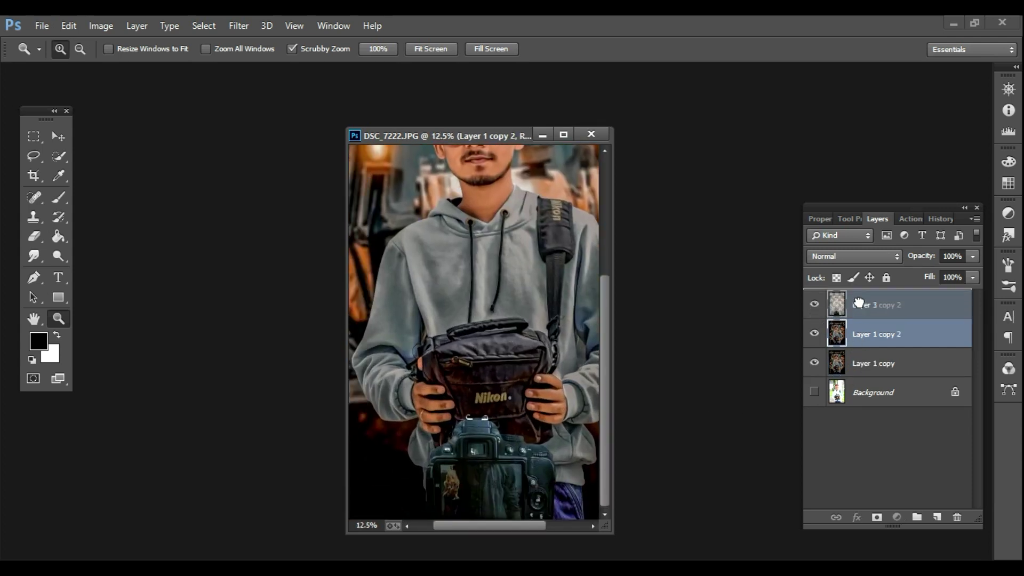
- Scale the duplicated photo down to a small picture and place it over the foreground camera's screen
{"action": "left_click", "coordinate": [563, 134]}
{"action": "left_click", "coordinate": [535, 221], "text": "alt"}
{"action": "key", "text": "ctrl+t"}
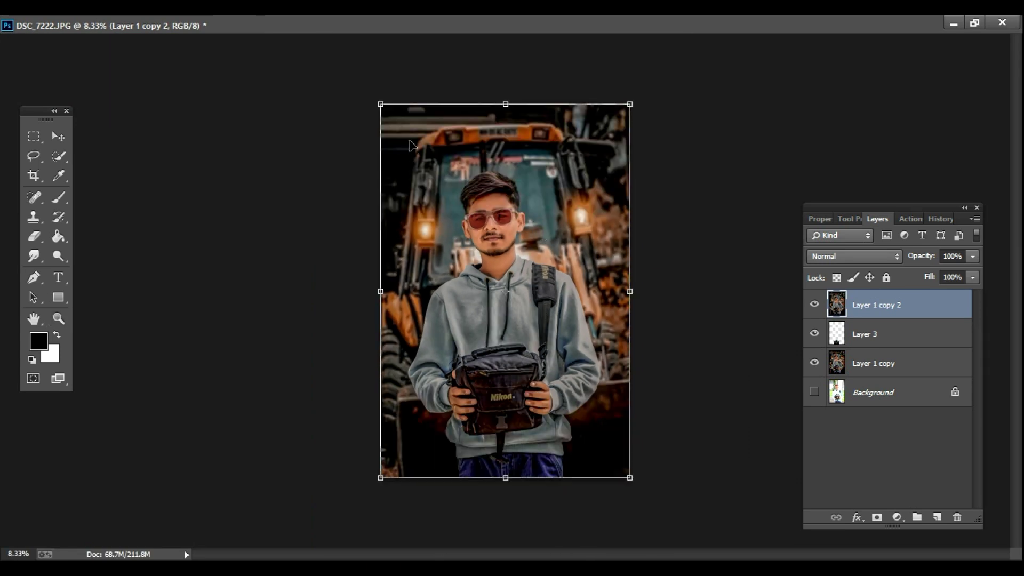
{"action": "left_click_drag", "start_coordinate": [380, 105], "coordinate": [588, 424]}
{"action": "left_click_drag", "start_coordinate": [613, 443], "coordinate": [500, 458]}
{"action": "key", "text": "Return"}
- Shrink the small photo slightly and reposition it so its top edge sits inside the camera's screen frame
{"action": "left_click", "coordinate": [500, 458]}
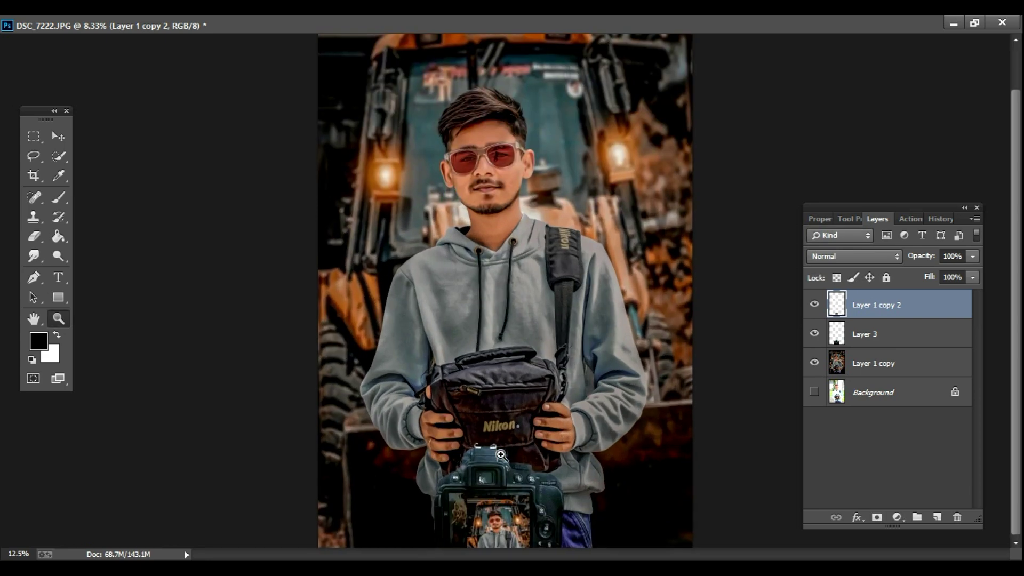
{"action": "left_click", "coordinate": [499, 458]}
{"action": "left_click", "coordinate": [499, 458]}
{"action": "left_click", "coordinate": [499, 458]}
{"action": "left_click", "coordinate": [499, 459]}
{"action": "left_click", "coordinate": [499, 459]}
{"action": "left_click_drag", "start_coordinate": [501, 459], "coordinate": [508, 183]}
{"action": "left_click_drag", "start_coordinate": [464, 381], "coordinate": [412, 369]}
{"action": "key", "text": "ctrl+t"}
{"action": "left_click_drag", "start_coordinate": [232, 255], "coordinate": [245, 254]}
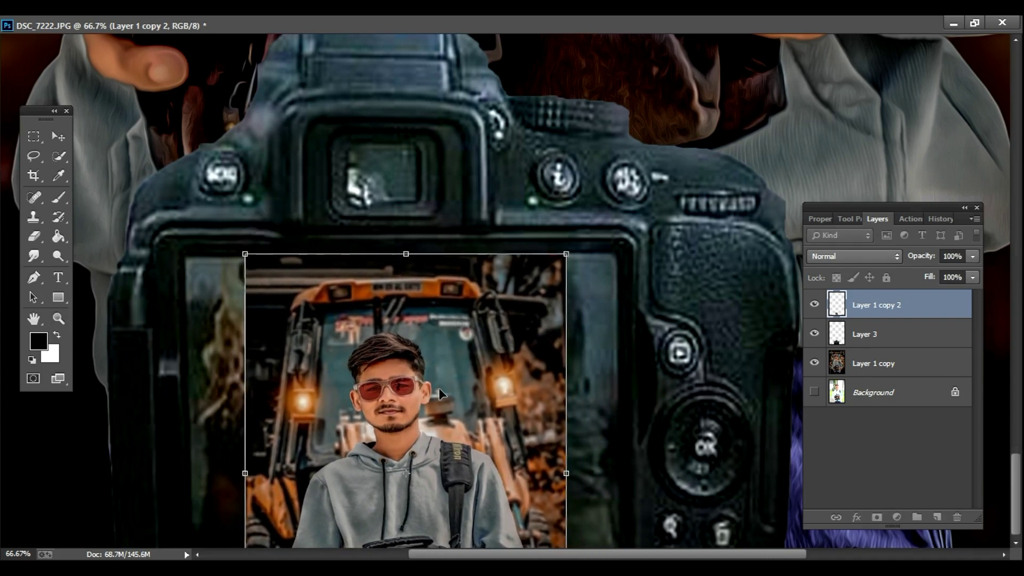
{"action": "left_click_drag", "start_coordinate": [449, 353], "coordinate": [439, 209]}
{"action": "left_click_drag", "start_coordinate": [235, 110], "coordinate": [274, 164]}
{"action": "left_click_drag", "start_coordinate": [382, 225], "coordinate": [362, 313]}
{"action": "key", "text": "Return"}
{"action": "key", "text": "z"}
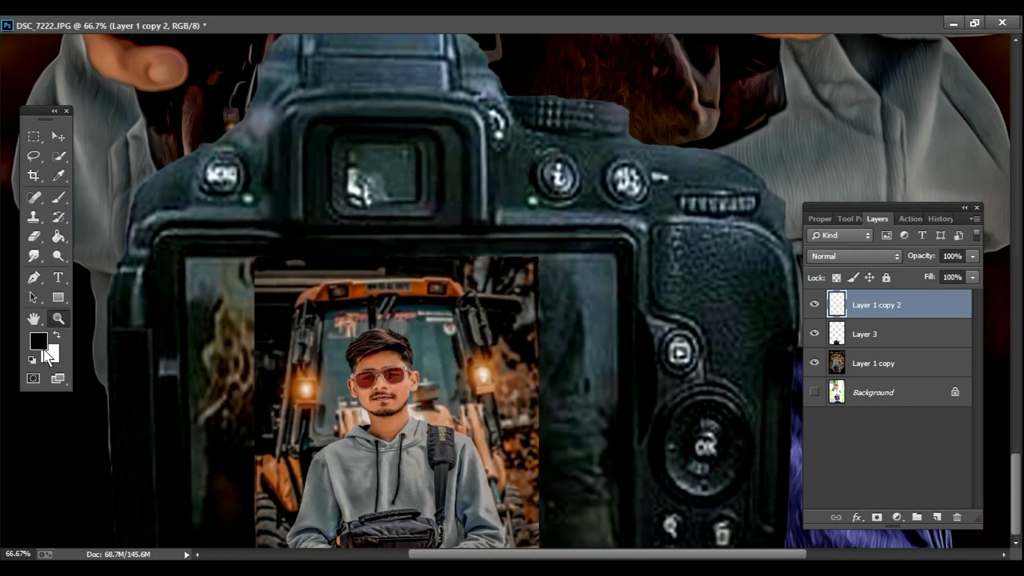
- Add a new layer on top of the layer stack and fill it with white
{"action": "left_click", "coordinate": [937, 517]}
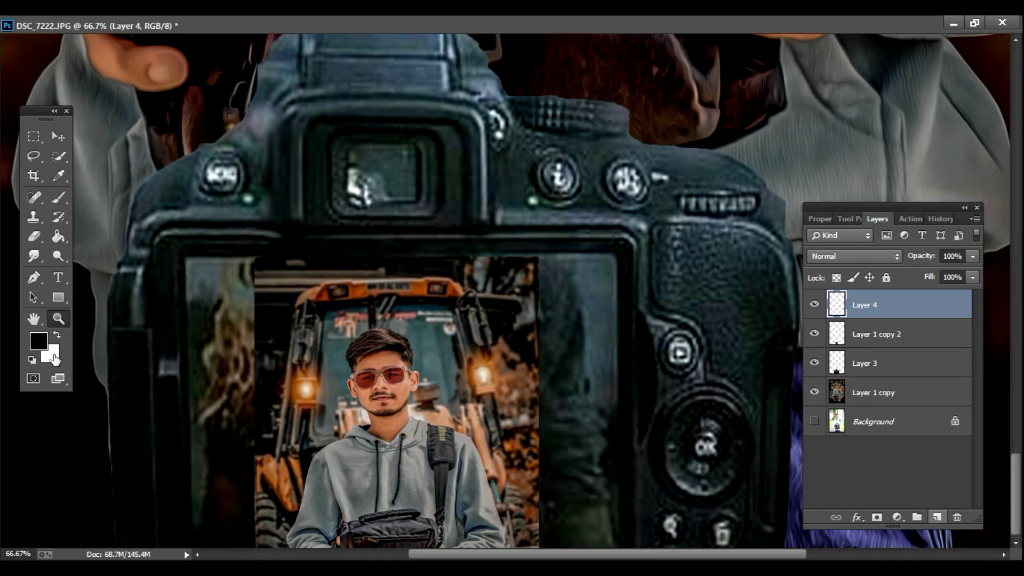
{"action": "key", "text": "x"}
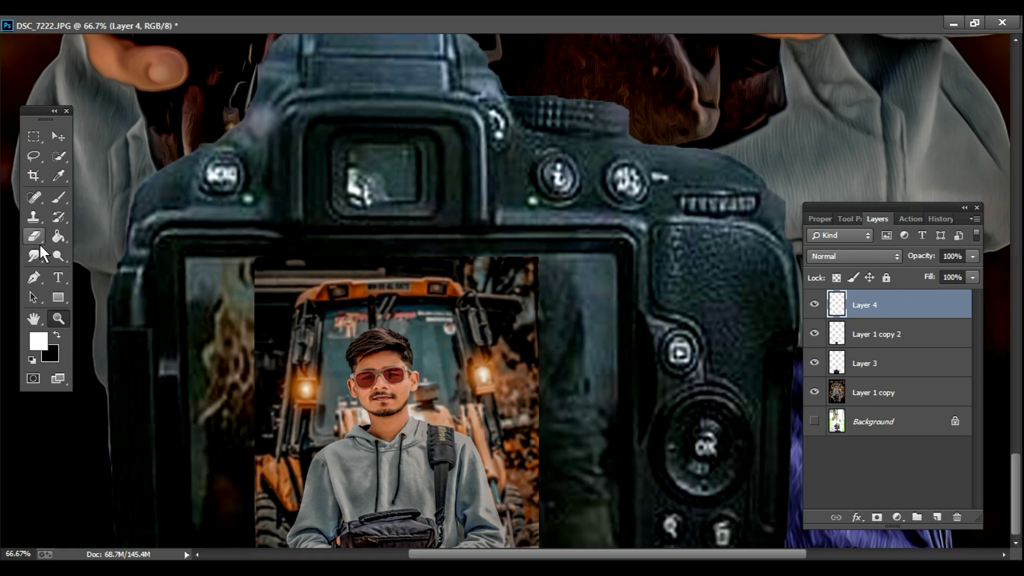
{"action": "left_click", "coordinate": [58, 238]}
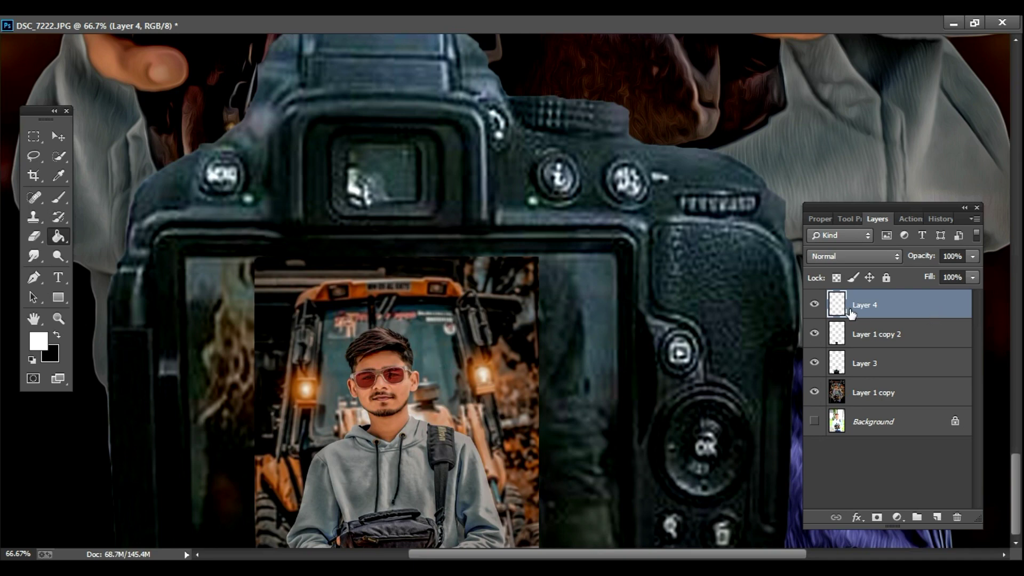
{"action": "left_click", "coordinate": [396, 408]}
- Scale the white fill down to a small block and move it over the foreground camera's screen
{"action": "key", "text": "z"}
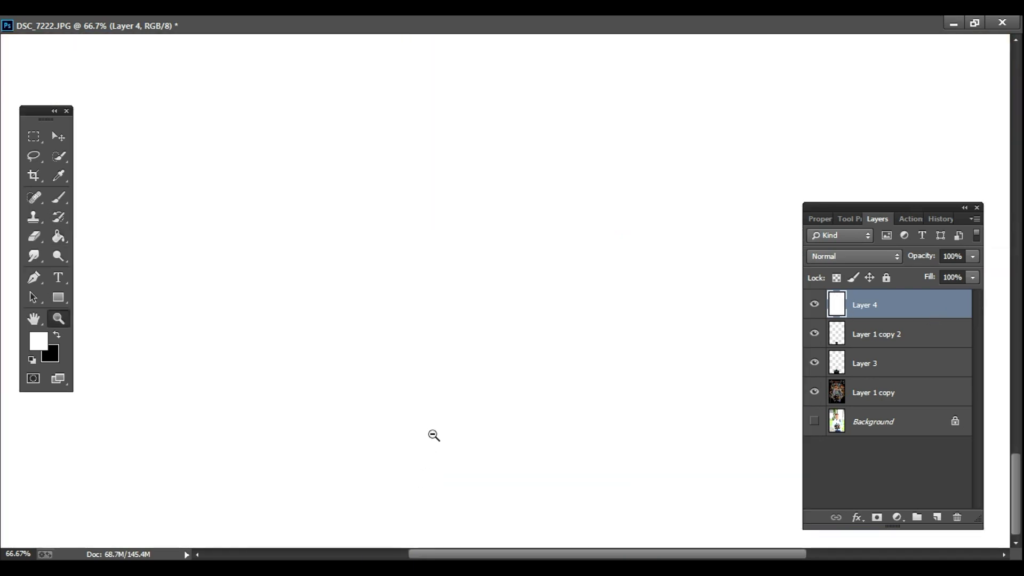
{"action": "left_click", "coordinate": [434, 435], "text": "alt"}
{"action": "left_click", "coordinate": [433, 435], "text": "alt"}
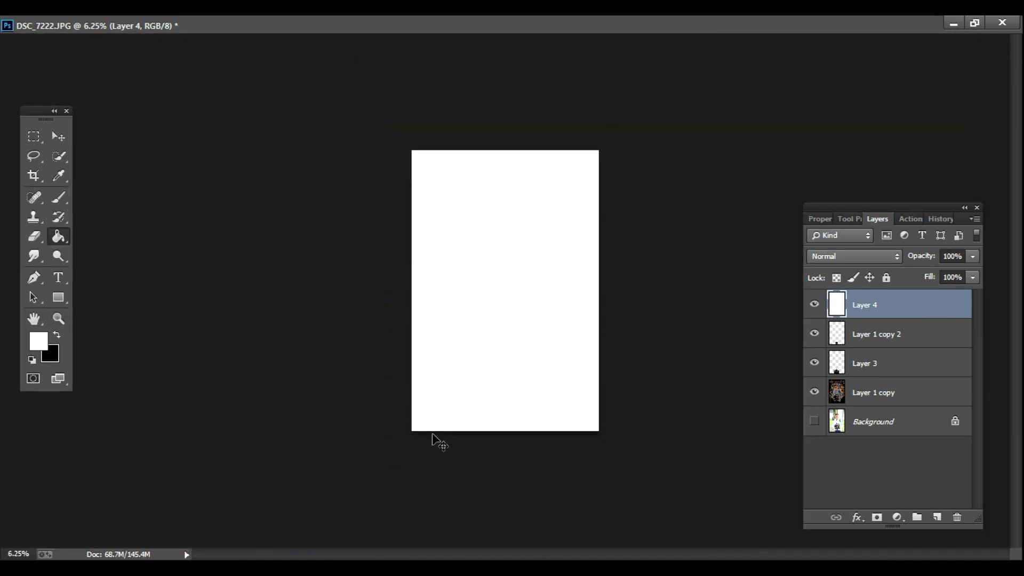
{"action": "key", "text": "ctrl+t"}
{"action": "left_click_drag", "start_coordinate": [410, 151], "coordinate": [540, 401]}
{"action": "key", "text": "Return"}
{"action": "key", "text": "z"}
{"action": "left_click", "coordinate": [540, 401]}
{"action": "scroll", "coordinate": [487, 317], "scroll_direction": "down", "scroll_amount": 10}
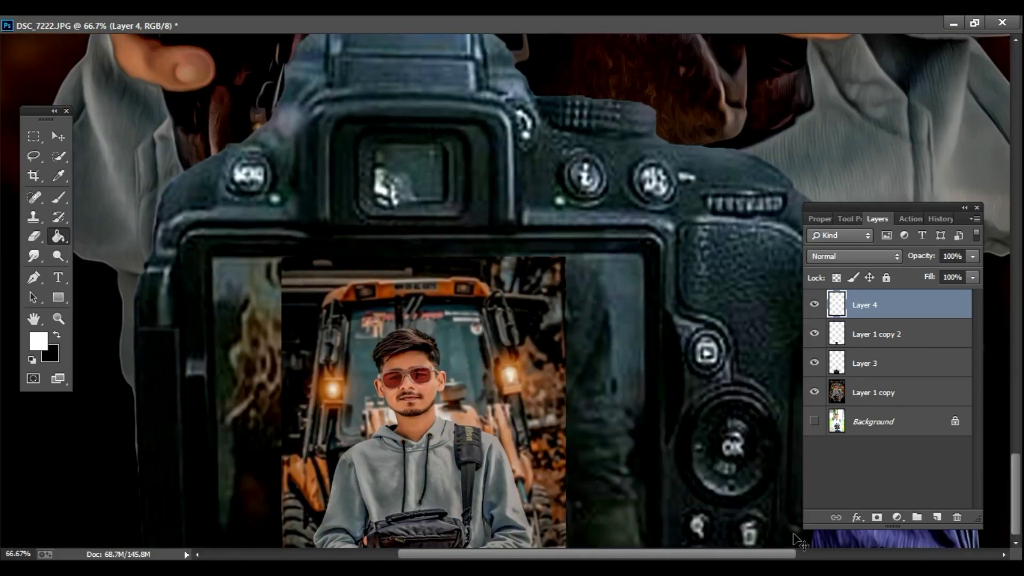
{"action": "left_click_drag", "start_coordinate": [798, 540], "coordinate": [328, 416]}
- Shrink the white block to a narrow vertical strip and align it with the right edge of the camera's screen
{"action": "key", "text": "ctrl+t"}
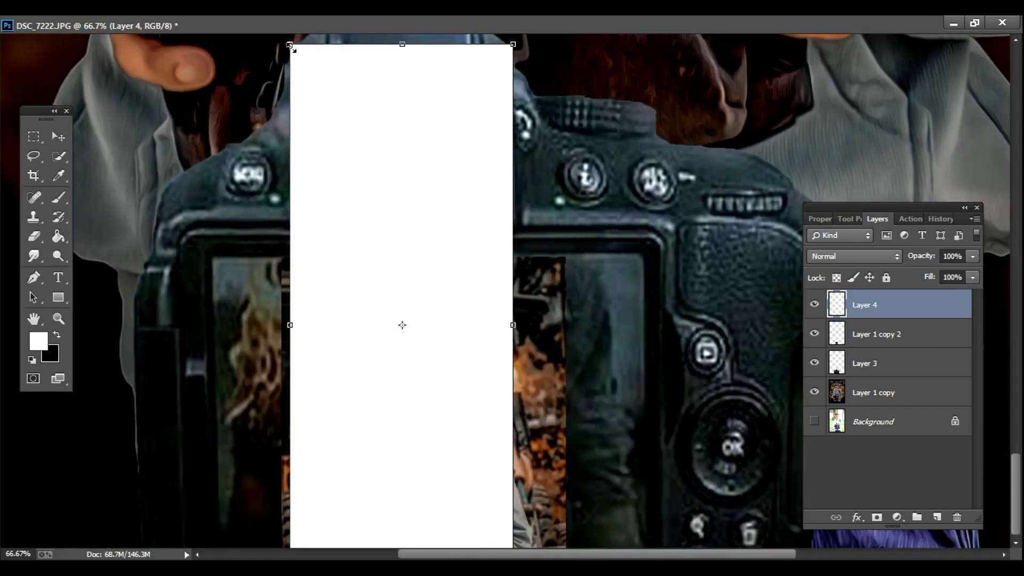
{"action": "left_click_drag", "start_coordinate": [289, 45], "coordinate": [467, 251]}
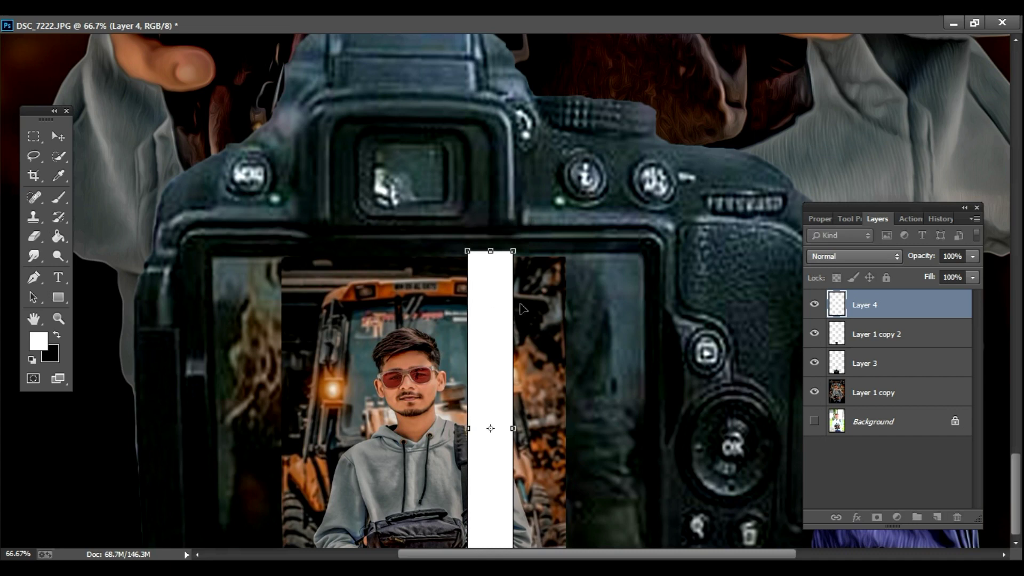
{"action": "left_click_drag", "start_coordinate": [493, 303], "coordinate": [623, 309]}
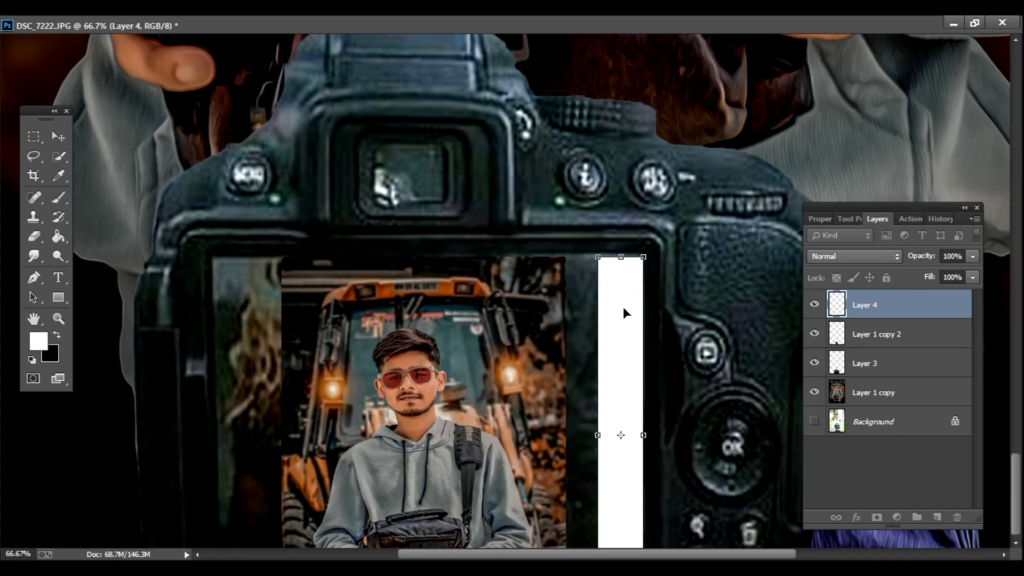
- Widen the white strip, place a copy on the left side of the camera's screen, and move Layer 1 copy 2 above both
{"action": "left_click_drag", "start_coordinate": [597, 434], "coordinate": [233, 425]}
{"action": "key", "text": "Return"}
{"action": "left_click_drag", "start_coordinate": [874, 365], "coordinate": [878, 302]}
- Merge the camera, white strips and small photo into Layer 3, and merge that layer into Layer 1 copy
{"action": "left_click", "coordinate": [449, 408], "text": "alt"}
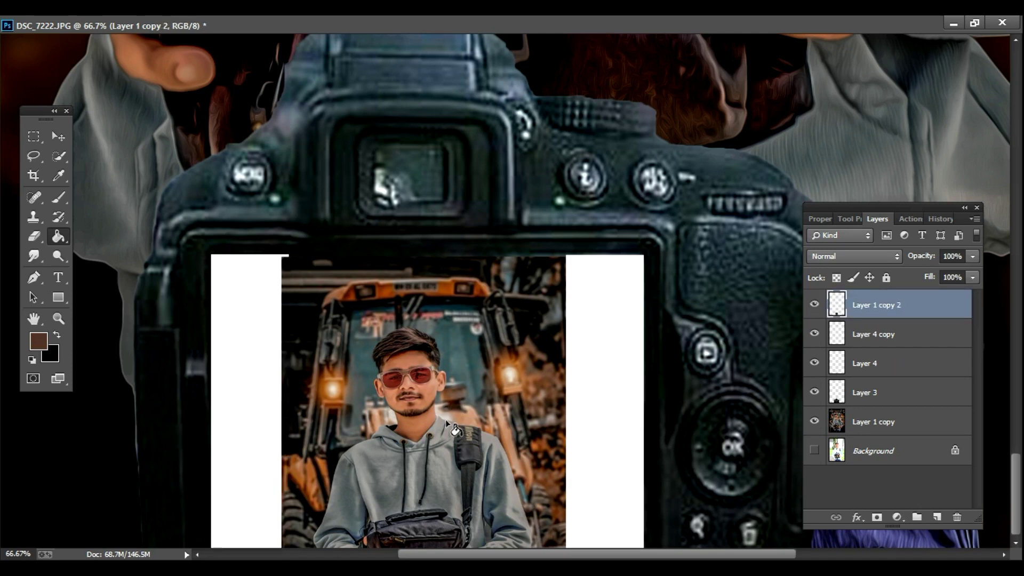
{"action": "key", "text": "z"}
{"action": "left_click", "coordinate": [446, 420], "text": "alt"}
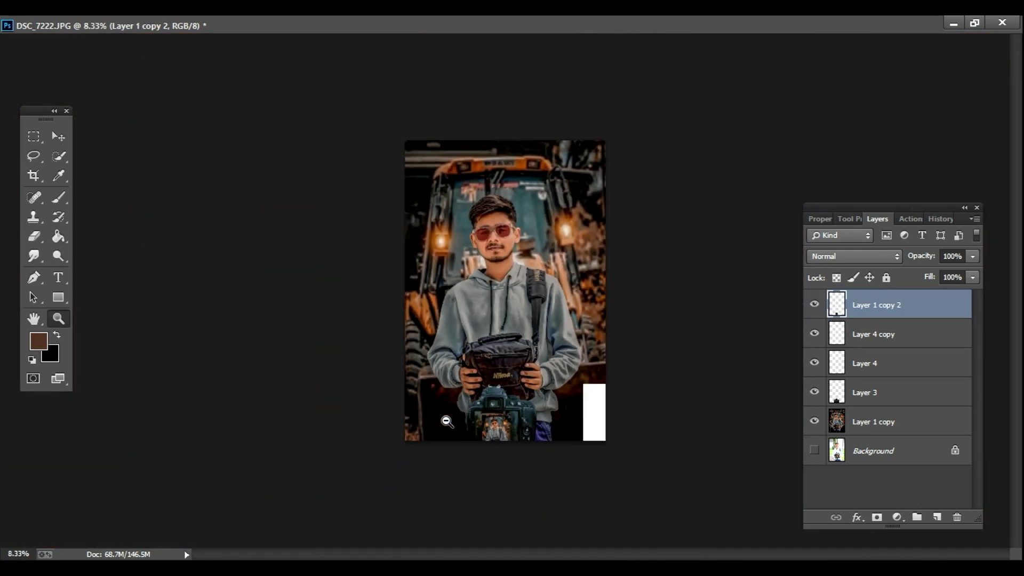
{"action": "left_click", "coordinate": [447, 422], "text": "alt"}
{"action": "left_click", "coordinate": [867, 393]}
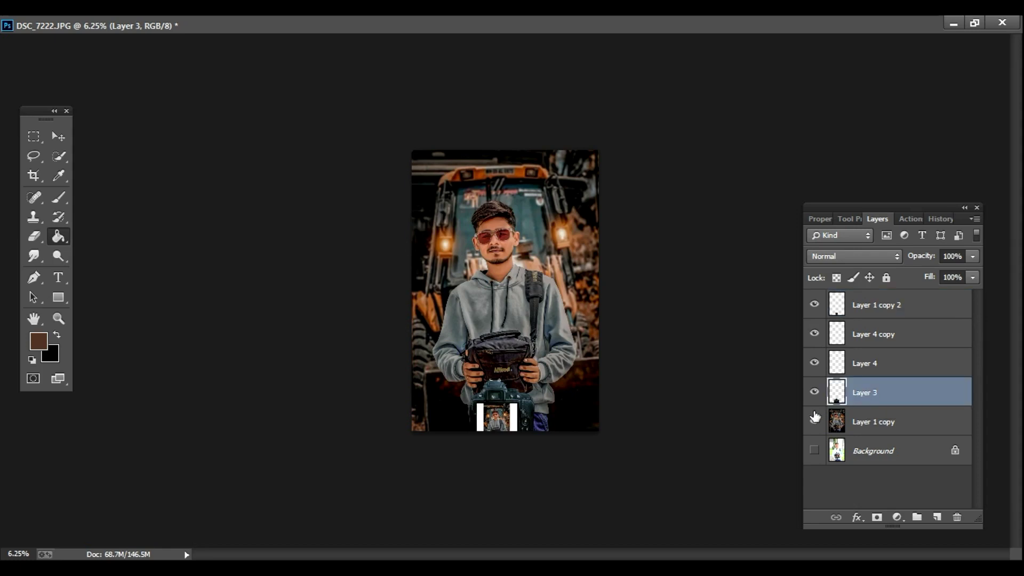
{"action": "left_click", "coordinate": [815, 421]}
{"action": "right_click", "coordinate": [870, 394]}
{"action": "left_click", "coordinate": [617, 471]}
{"action": "left_click", "coordinate": [815, 334]}
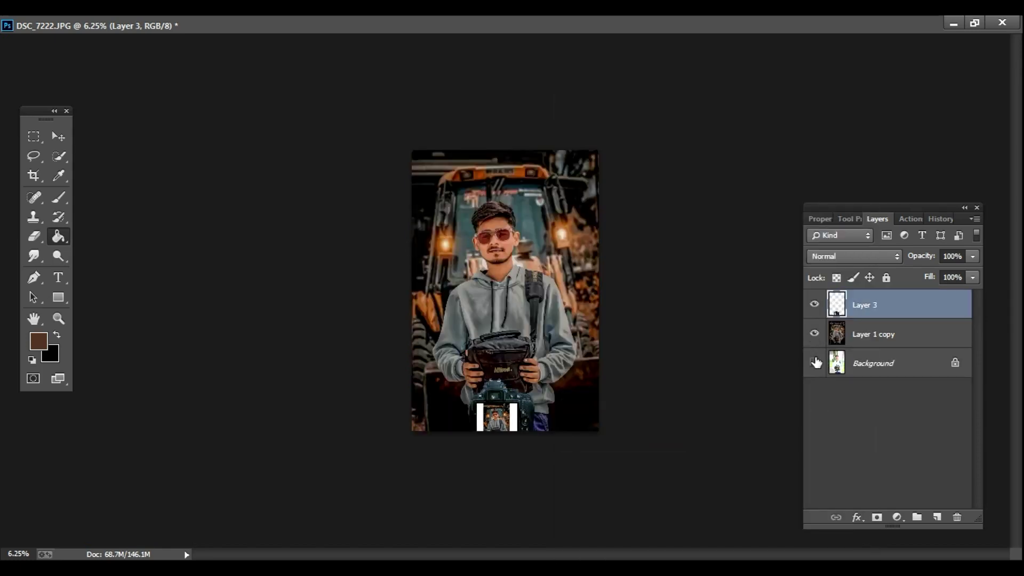
{"action": "right_click", "coordinate": [869, 309]}
{"action": "left_click", "coordinate": [552, 457]}
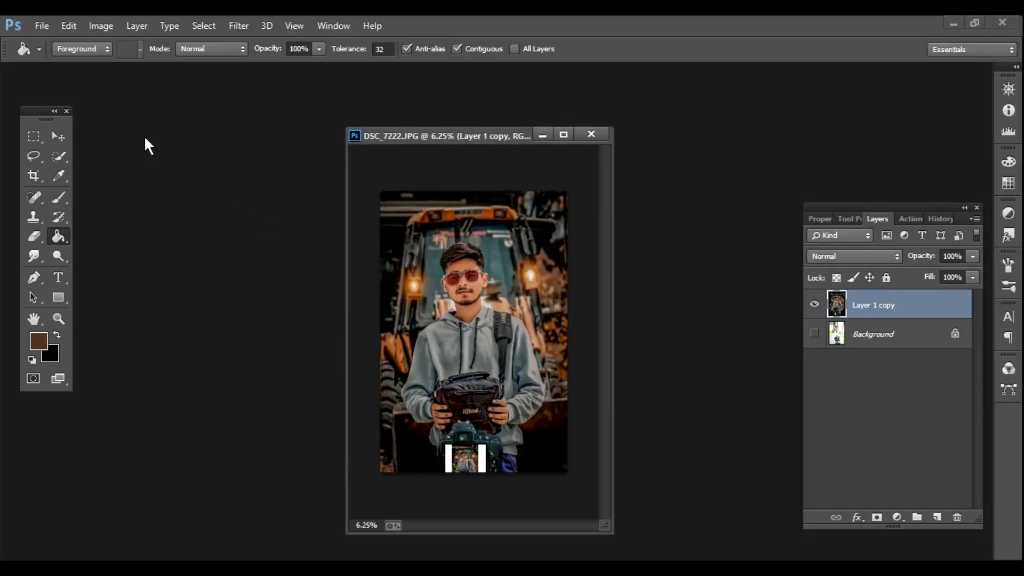
- Open the logo image nnvv logo1.PNG from the my picss folder inside editzz on drive D
{"action": "double_click", "coordinate": [145, 140]}
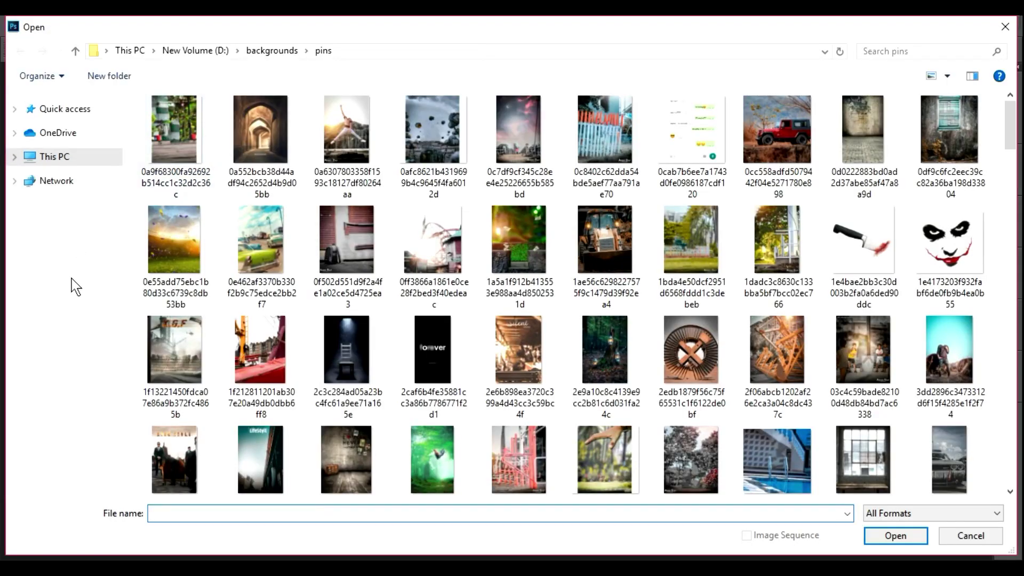
{"action": "left_click", "coordinate": [77, 51]}
{"action": "left_click", "coordinate": [76, 52]}
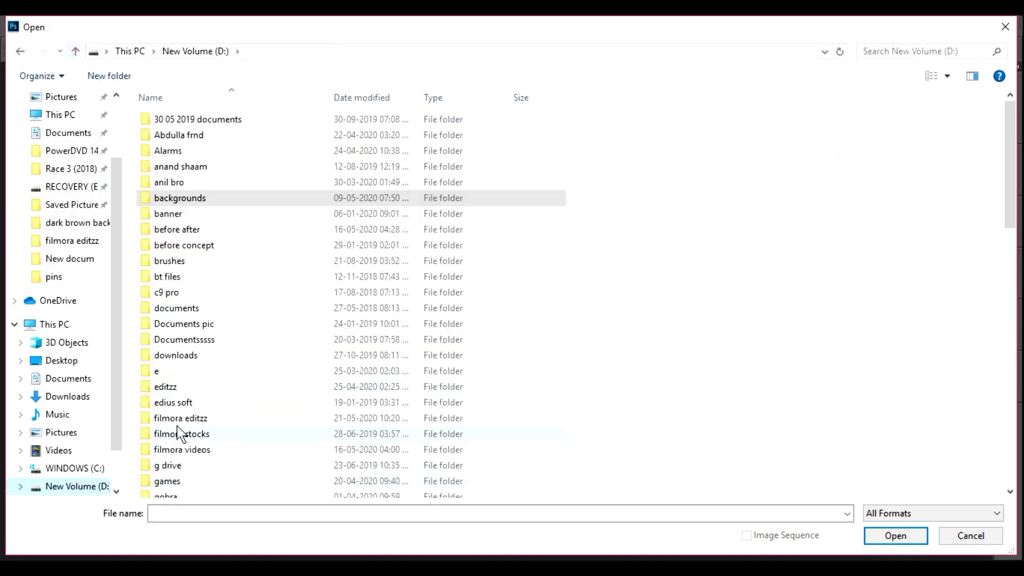
{"action": "double_click", "coordinate": [166, 386]}
{"action": "double_click", "coordinate": [427, 144]}
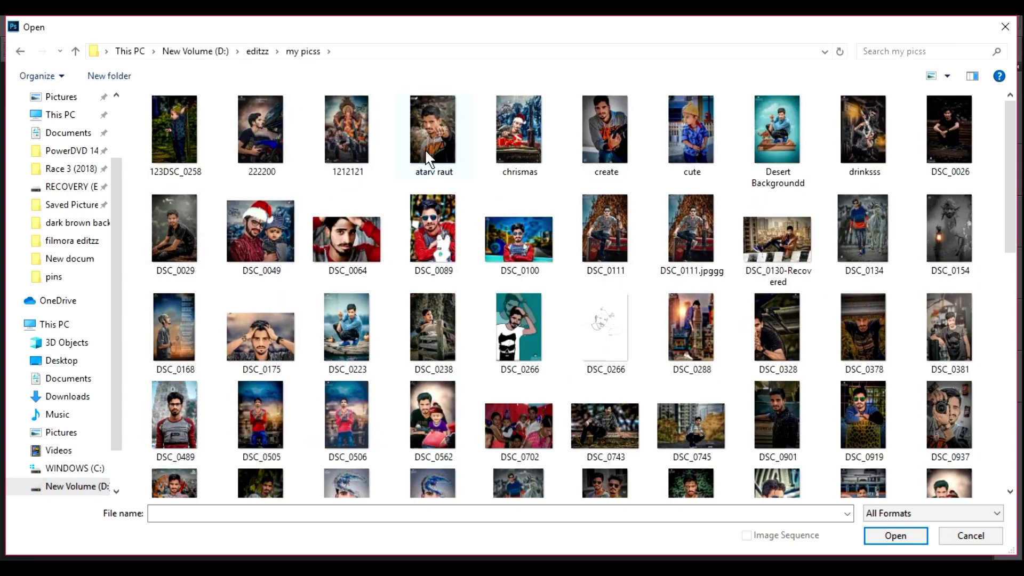
{"action": "scroll", "coordinate": [650, 420], "scroll_direction": "down", "scroll_amount": 5}
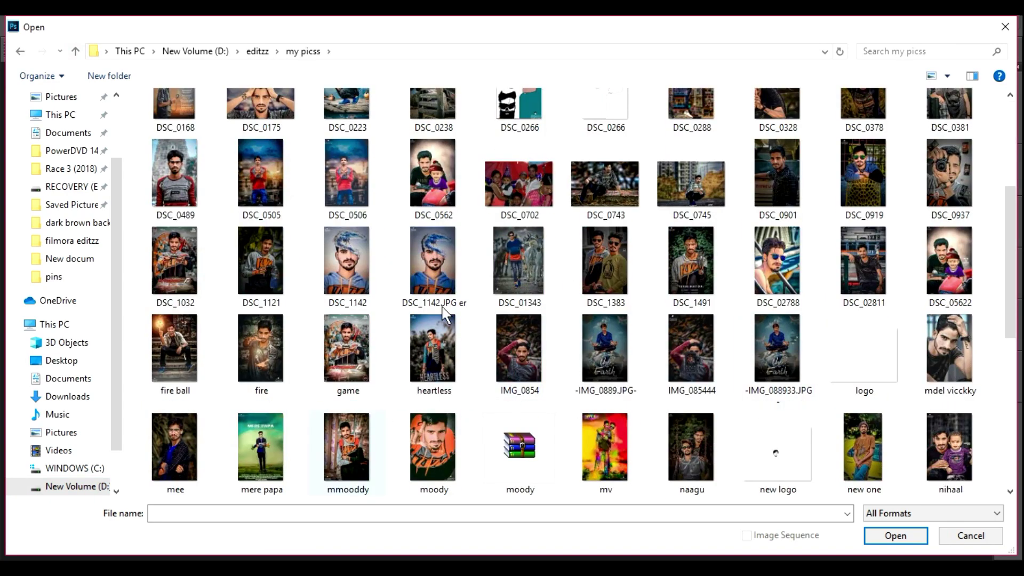
{"action": "scroll", "coordinate": [443, 315], "scroll_direction": "down", "scroll_amount": 5}
{"action": "left_click", "coordinate": [344, 224]}
{"action": "left_click", "coordinate": [875, 536]}
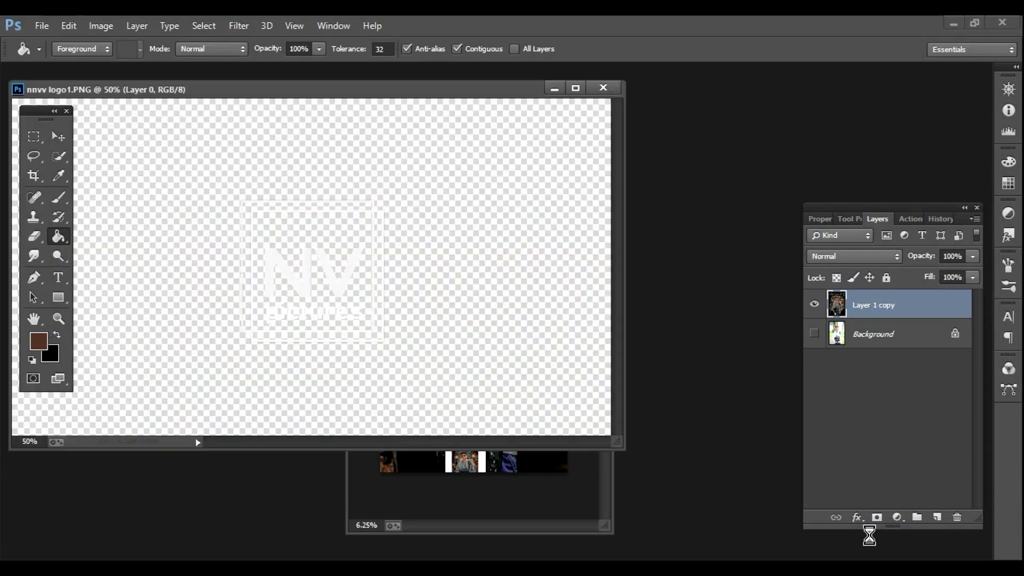
- Copy the NV pictures logo into DSC_7222.JPG and position it beside the man's shoulder near the photo's right edge
{"action": "left_click_drag", "start_coordinate": [621, 441], "coordinate": [404, 377]}
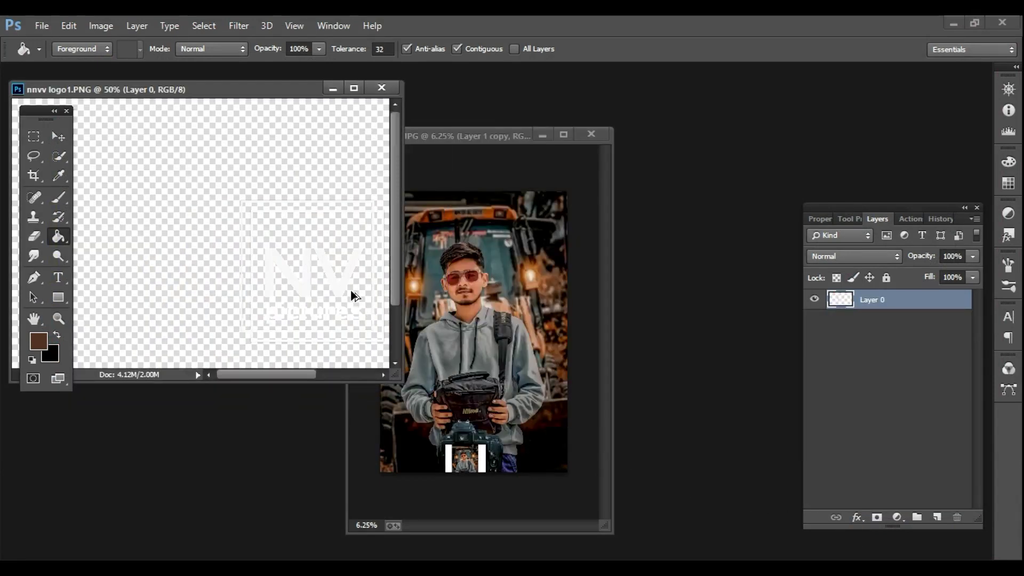
{"action": "left_click_drag", "start_coordinate": [354, 296], "coordinate": [581, 328]}
{"action": "left_click_drag", "start_coordinate": [581, 328], "coordinate": [582, 328]}
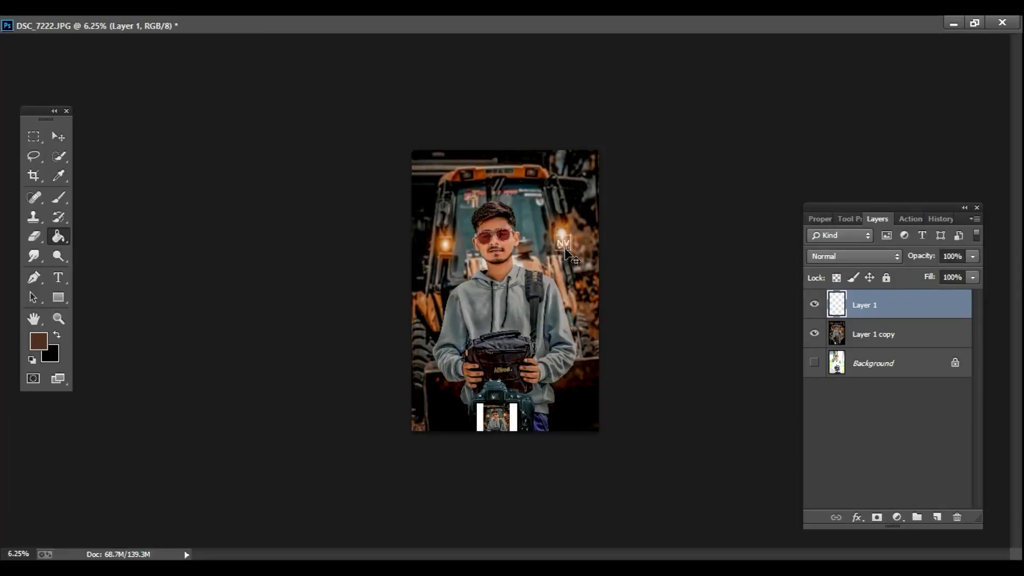
{"action": "left_click_drag", "start_coordinate": [573, 257], "coordinate": [585, 285]}
- Open the orange light flare image from a subfolder of the backgrounds folder
{"action": "left_click", "coordinate": [953, 24]}
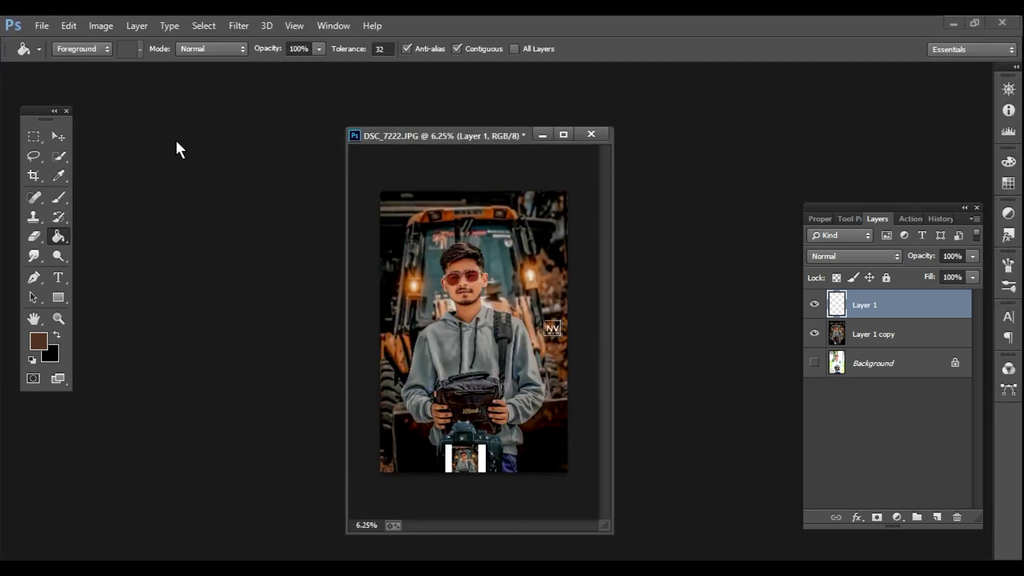
{"action": "key", "text": "ctrl+o"}
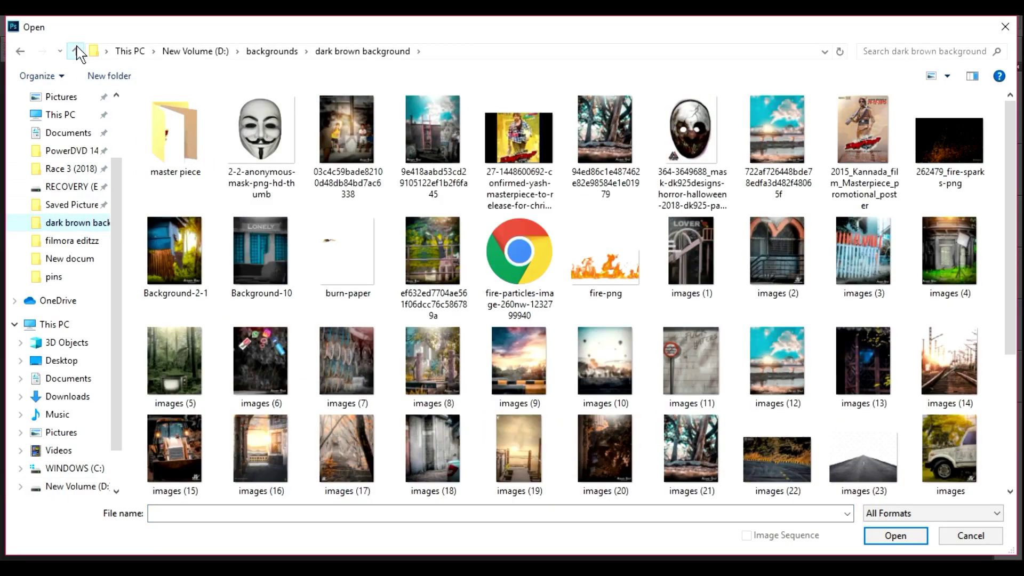
{"action": "left_click", "coordinate": [75, 51]}
{"action": "double_click", "coordinate": [789, 473]}
{"action": "left_click", "coordinate": [728, 204]}
{"action": "key", "text": "Return"}
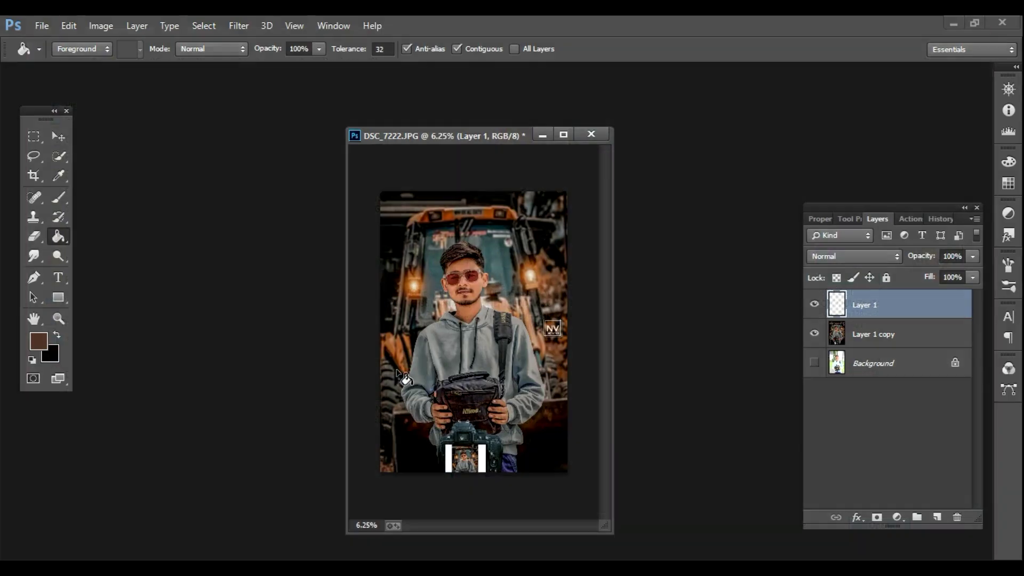
- Copy the flare image into DSC_7222.JPG, enlarge it and centre its glow on the loader's left lamp
{"action": "left_click_drag", "start_coordinate": [139, 181], "coordinate": [421, 290]}
{"action": "left_click_drag", "start_coordinate": [435, 327], "coordinate": [439, 328]}
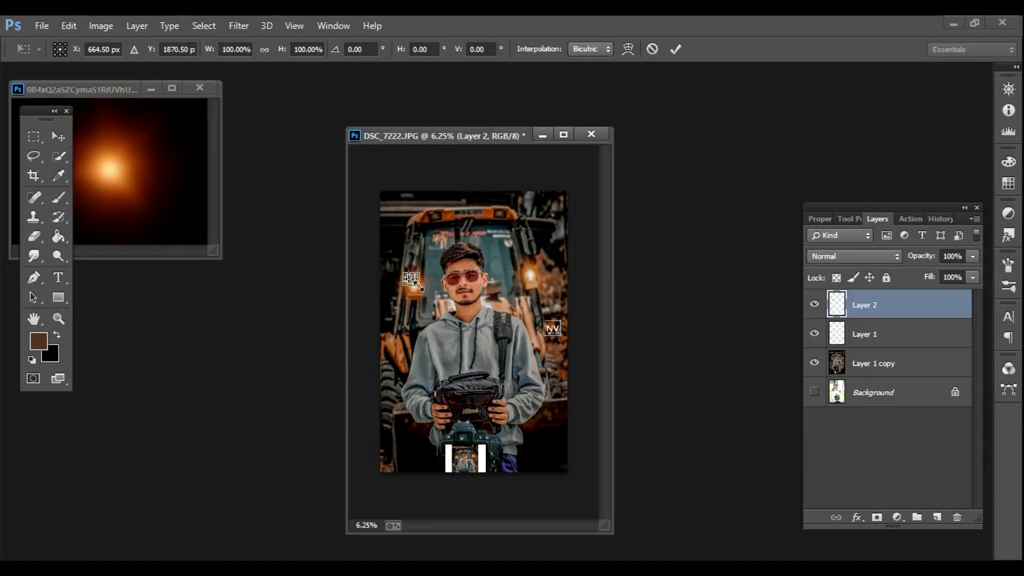
{"action": "key", "text": "Return"}
- Set the flare layer's blend mode to Screen and place a duplicate of it over the loader's right lamp
{"action": "left_click", "coordinate": [854, 256]}
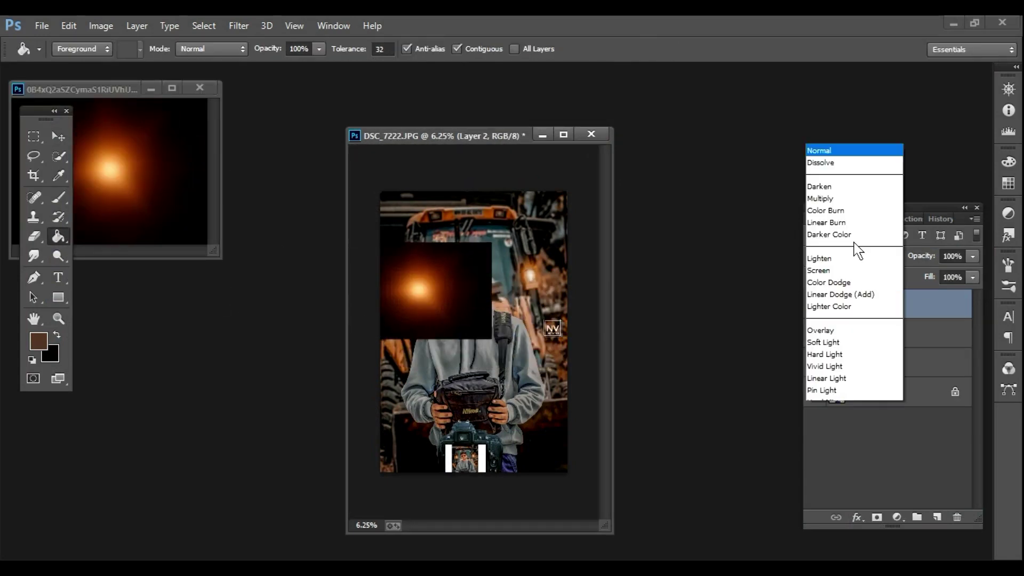
{"action": "left_click", "coordinate": [823, 137]}
{"action": "left_click_drag", "start_coordinate": [434, 295], "coordinate": [553, 285]}
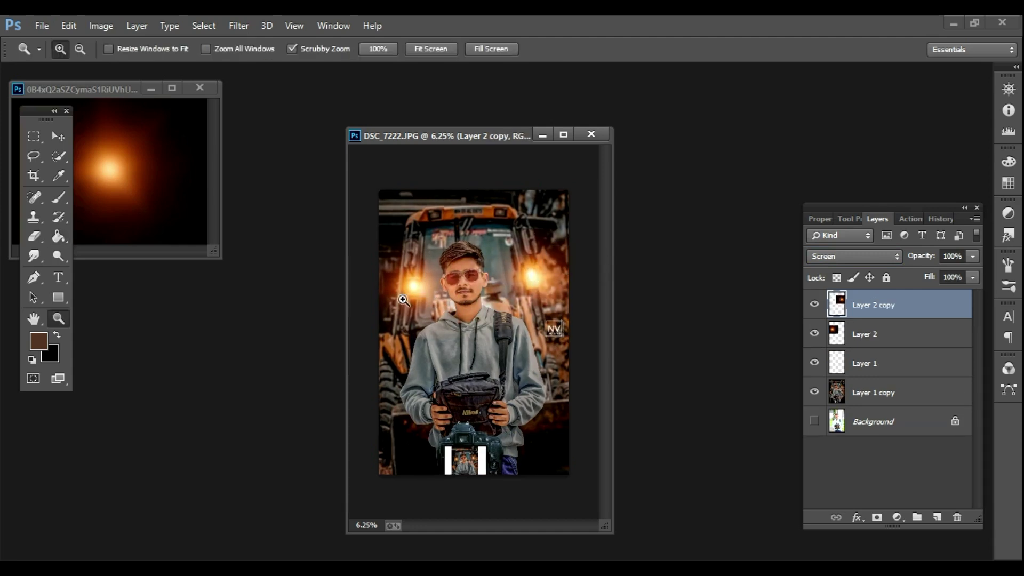
- Erase the excess glow of the Layer 2 flare above the loader's left lamp with the Eraser
{"action": "left_click", "coordinate": [407, 297], "text": "ctrl"}
{"action": "left_click", "coordinate": [562, 134]}
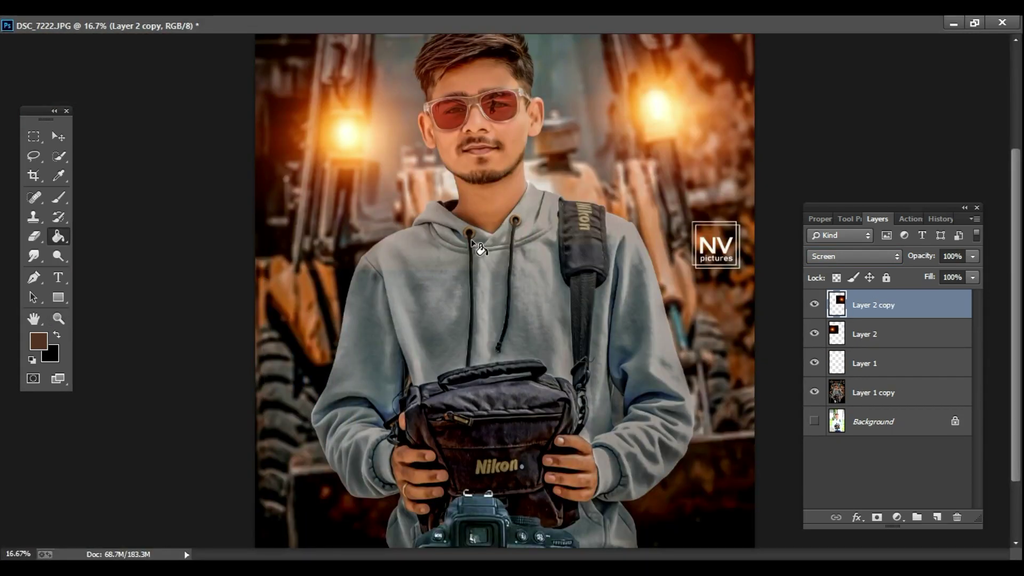
{"action": "key", "text": "e"}
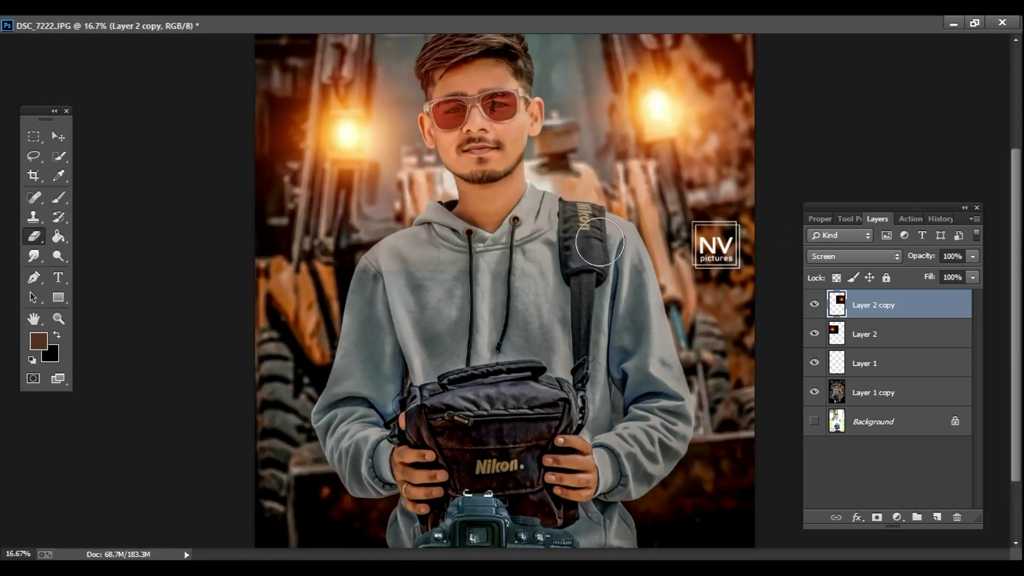
{"action": "scroll", "coordinate": [599, 242], "scroll_direction": "up", "scroll_amount": 4}
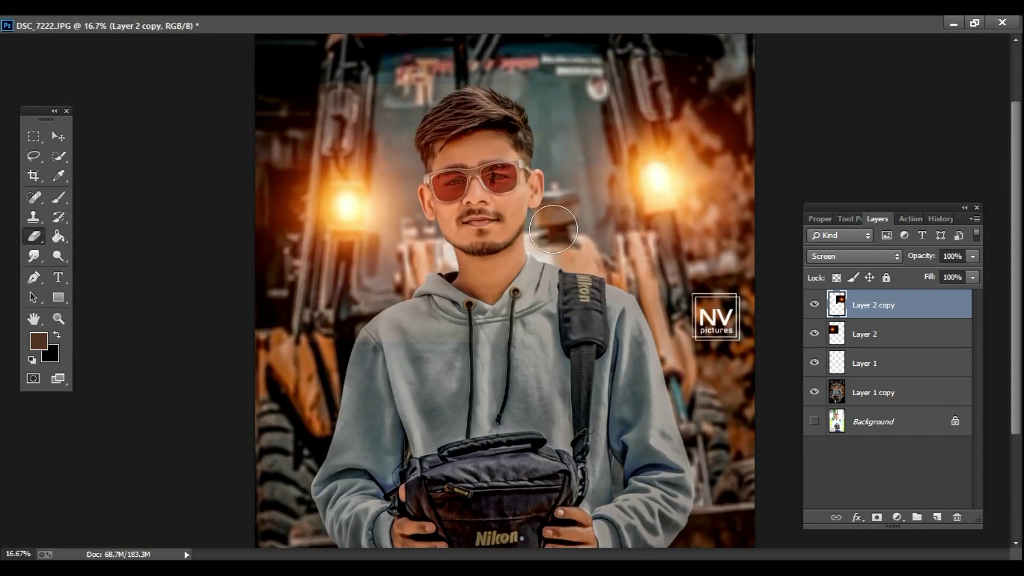
{"action": "key", "text": "alt+bracketleft"}
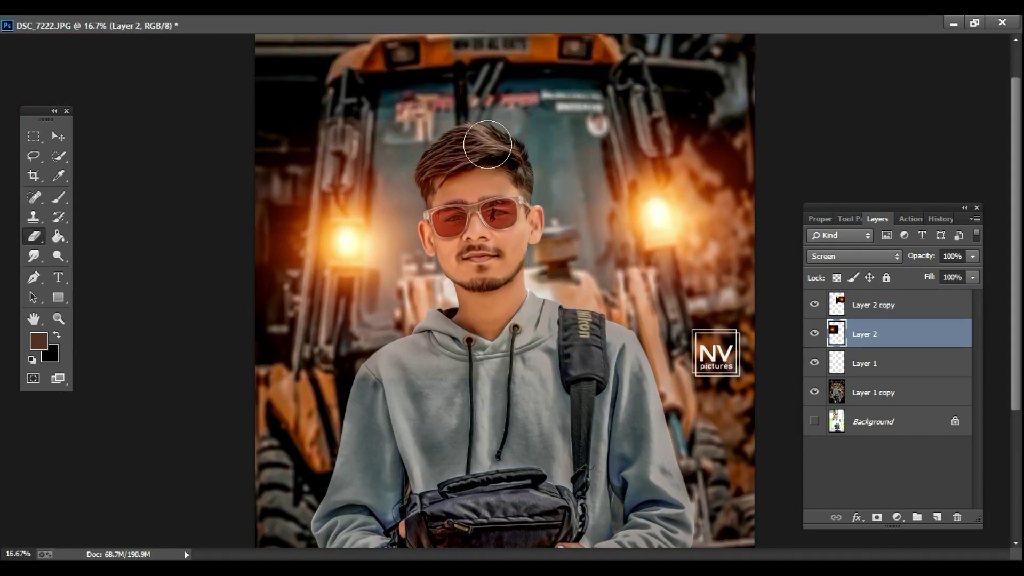
{"action": "left_click_drag", "start_coordinate": [351, 112], "coordinate": [315, 120]}
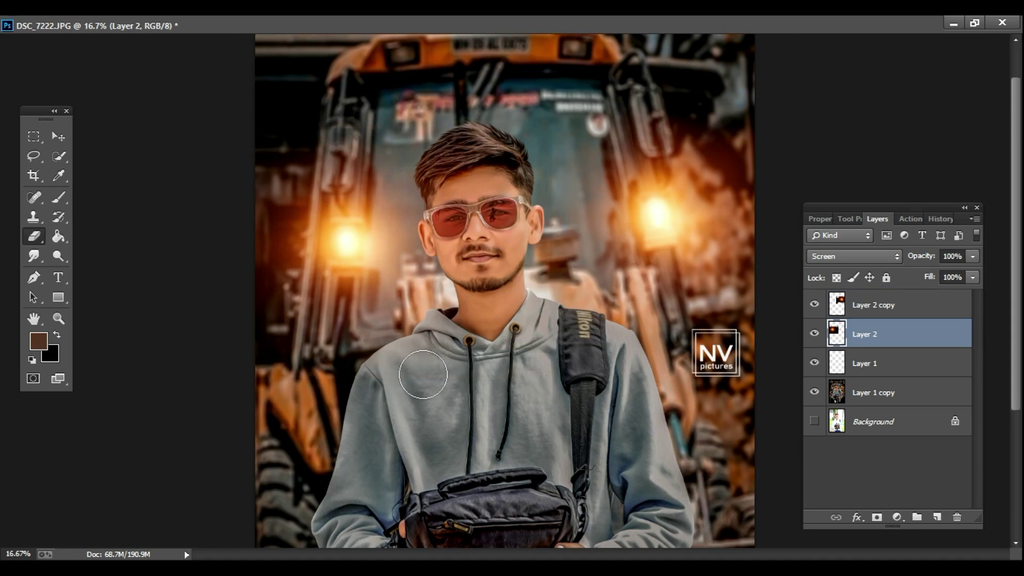
- Merge the two flares, the logo and the edited photo into a single layer above the hidden Background
{"action": "key", "text": "ctrl+minus"}
{"action": "key", "text": "ctrl+minus"}
{"action": "key", "text": "ctrl+minus"}
{"action": "key", "text": "ctrl+minus"}
{"action": "right_click", "coordinate": [850, 334]}
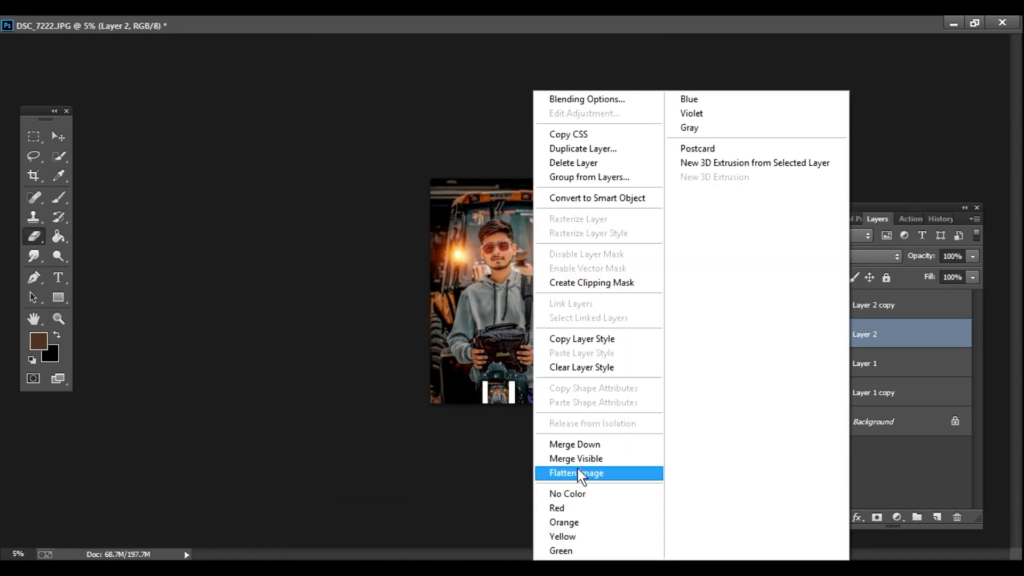
{"action": "left_click", "coordinate": [565, 460]}
- Compare the finished edit with the original photo by toggling the merged layer's visibility over the Background, and select the Background layer
{"action": "left_click", "coordinate": [815, 305]}
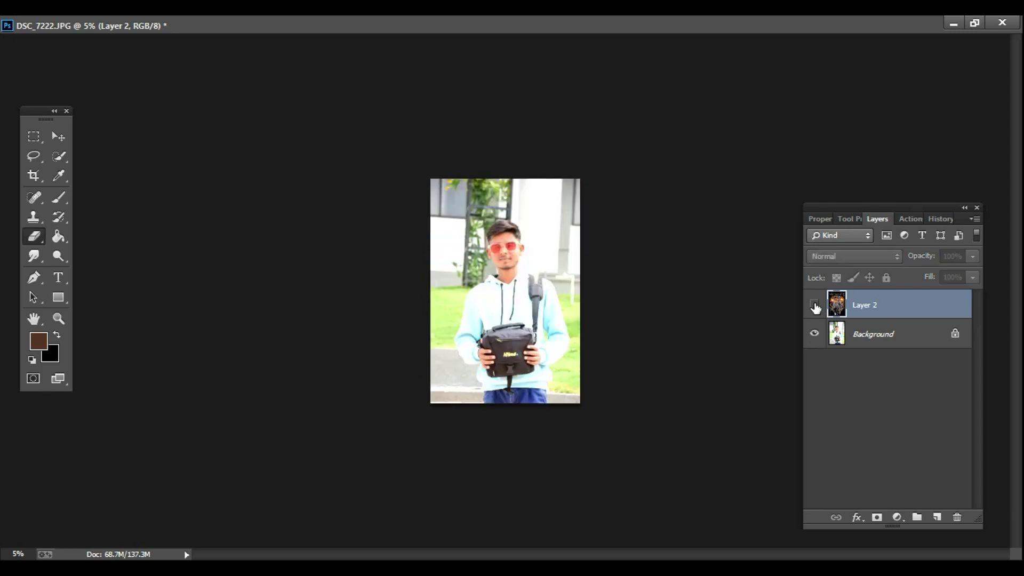
{"action": "left_click", "coordinate": [815, 305]}
{"action": "left_click", "coordinate": [815, 305]}
{"action": "left_click", "coordinate": [815, 305]}
{"action": "left_click", "coordinate": [884, 334]}
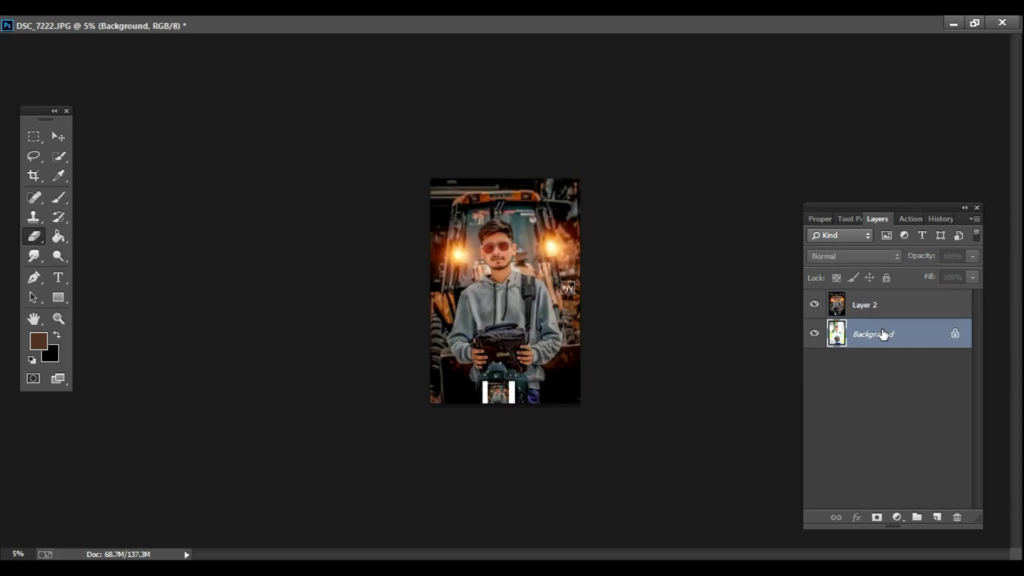
- Flatten Layer 2 and the Background into a single Background layer and switch the photo back to a floating window
{"action": "right_click", "coordinate": [864, 305]}
{"action": "left_click", "coordinate": [576, 471]}
{"action": "left_click", "coordinate": [974, 23]}
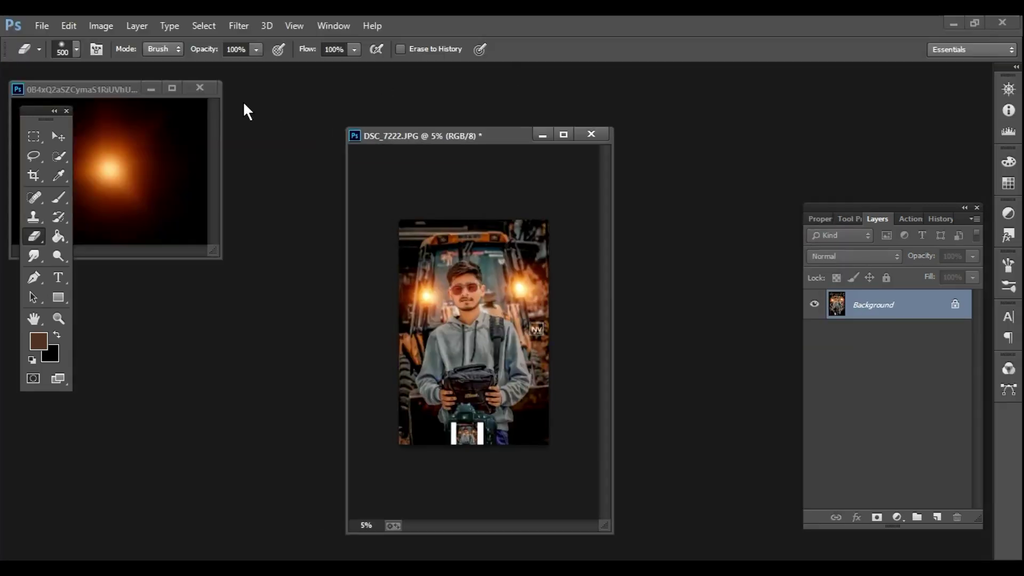
- Smooth the man's skin with the Portraiture filter using the Default preset, checking his face in the preview before applying
{"action": "left_click", "coordinate": [239, 25]}
{"action": "mouse_move", "coordinate": [354, 398]}
{"action": "left_click", "coordinate": [454, 411]}
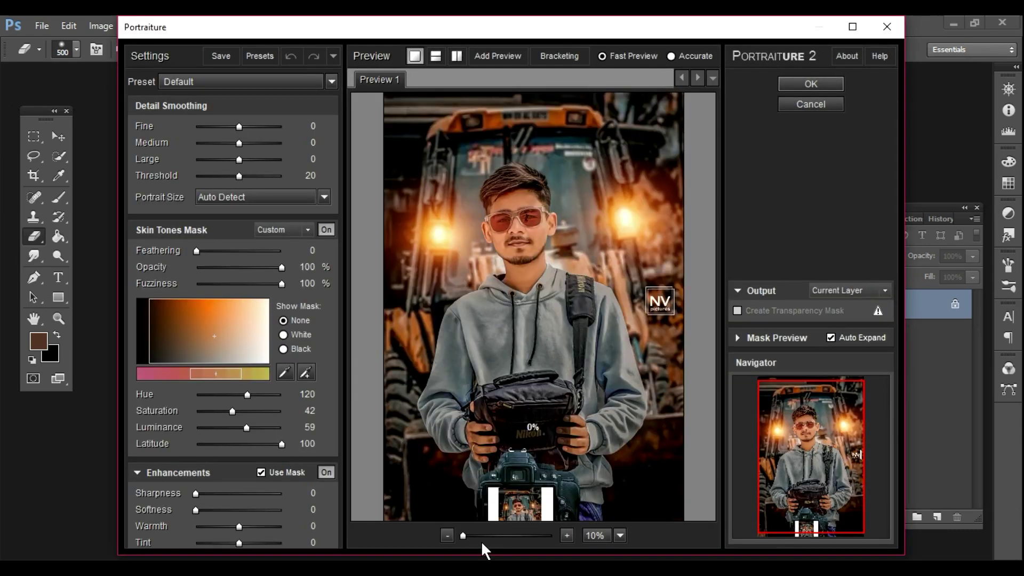
{"action": "left_click", "coordinate": [477, 535]}
{"action": "left_click_drag", "start_coordinate": [474, 128], "coordinate": [493, 401]}
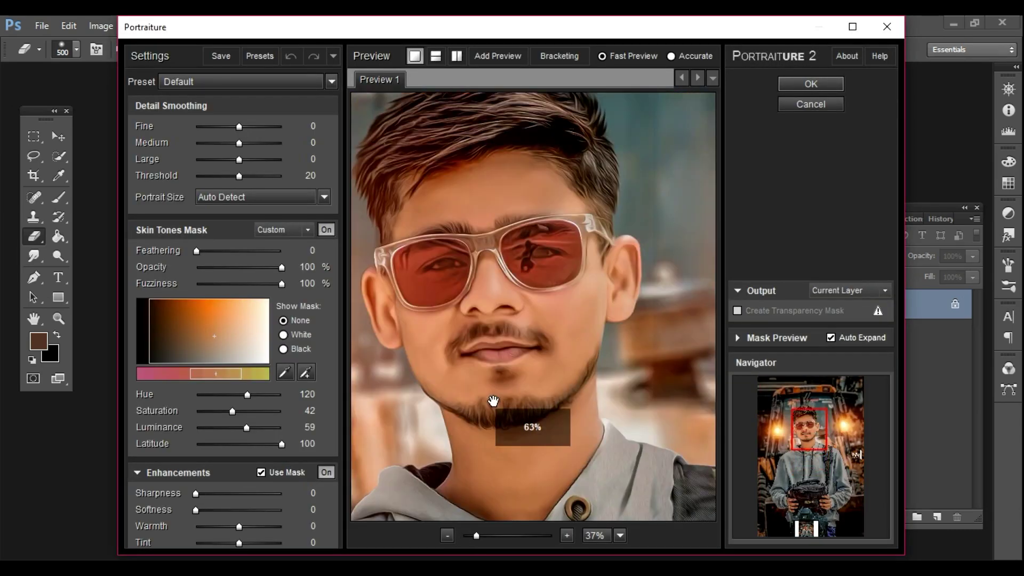
{"action": "left_click", "coordinate": [786, 88]}
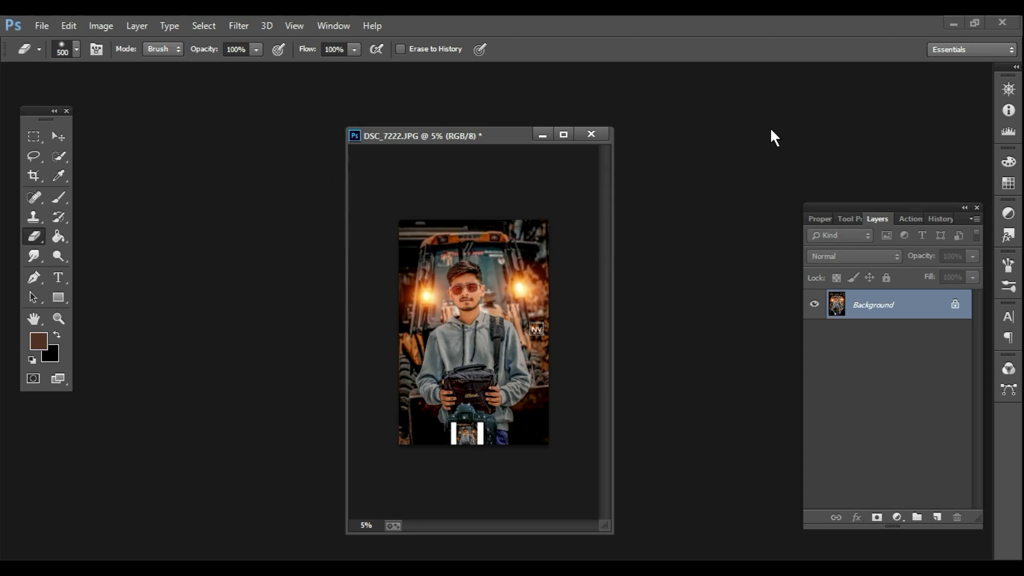
- Start Color Efex Pro 3.0, choose the Vignette filter and set the vignette color to black (000000)
{"action": "left_click", "coordinate": [240, 30]}
{"action": "mouse_move", "coordinate": [391, 418]}
{"action": "left_click", "coordinate": [466, 421]}
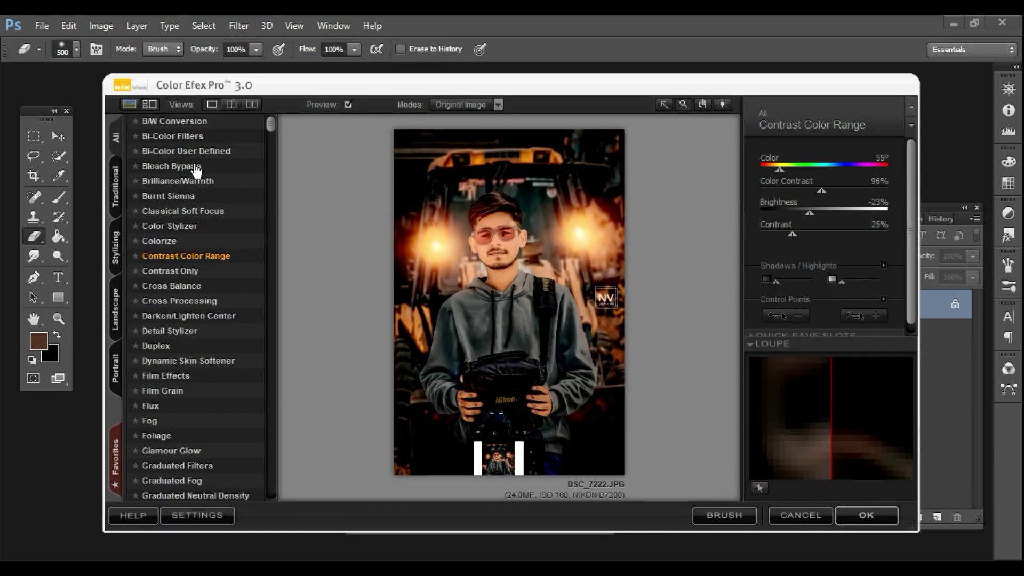
{"action": "scroll", "coordinate": [197, 166], "scroll_direction": "down", "scroll_amount": 15}
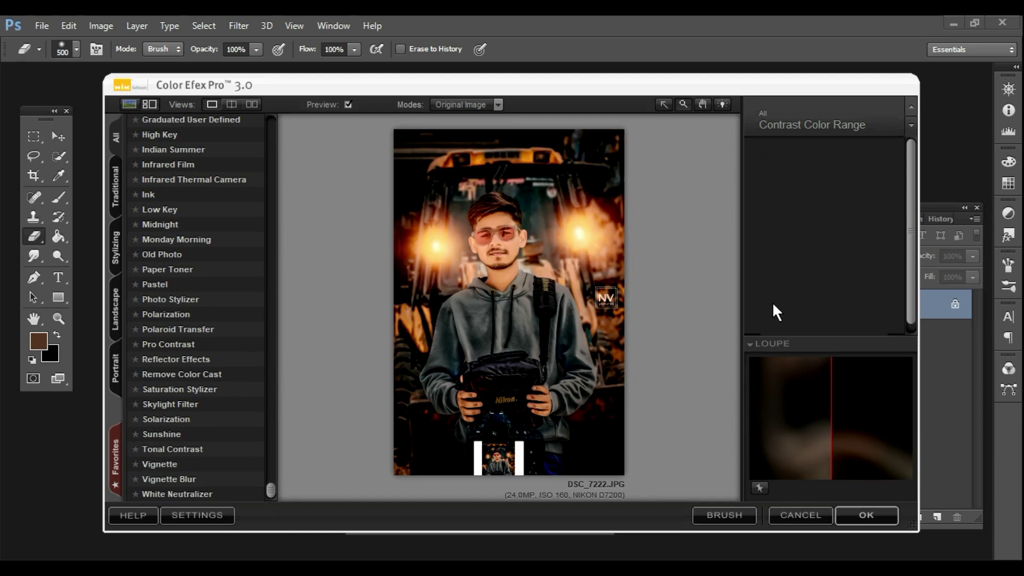
{"action": "left_click", "coordinate": [860, 189]}
{"action": "left_click", "coordinate": [847, 219]}
{"action": "left_click", "coordinate": [861, 166]}
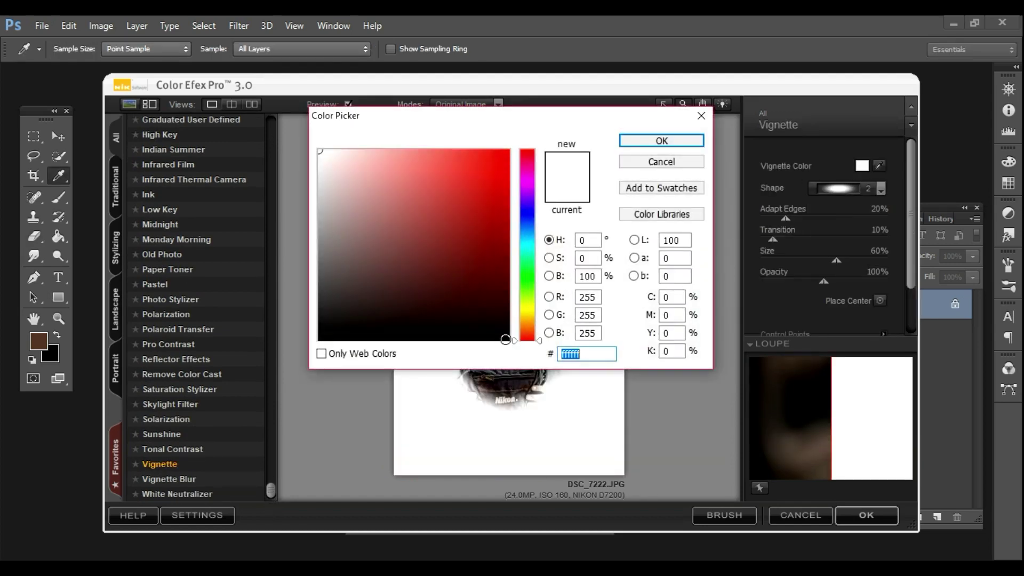
{"action": "type", "text": "000000"}
{"action": "left_click", "coordinate": [660, 79]}
- Set the vignette's Adapt Edges and Transition to 100%, Size to 0% and Opacity to 15%, and apply the filter
{"action": "left_click_drag", "start_coordinate": [786, 218], "coordinate": [888, 218]}
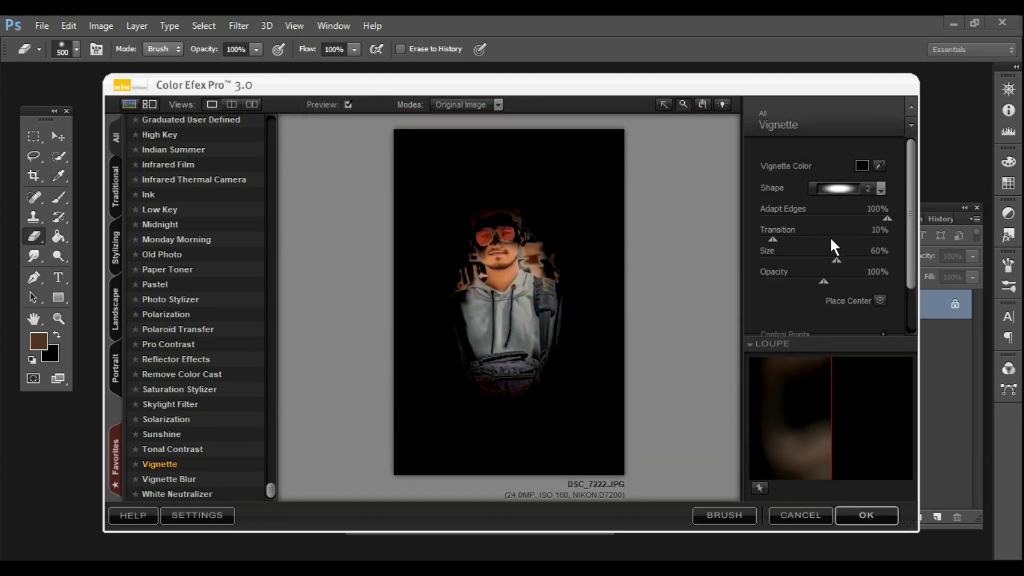
{"action": "left_click_drag", "start_coordinate": [773, 239], "coordinate": [889, 239]}
{"action": "left_click_drag", "start_coordinate": [836, 261], "coordinate": [761, 260]}
{"action": "left_click_drag", "start_coordinate": [824, 281], "coordinate": [766, 281]}
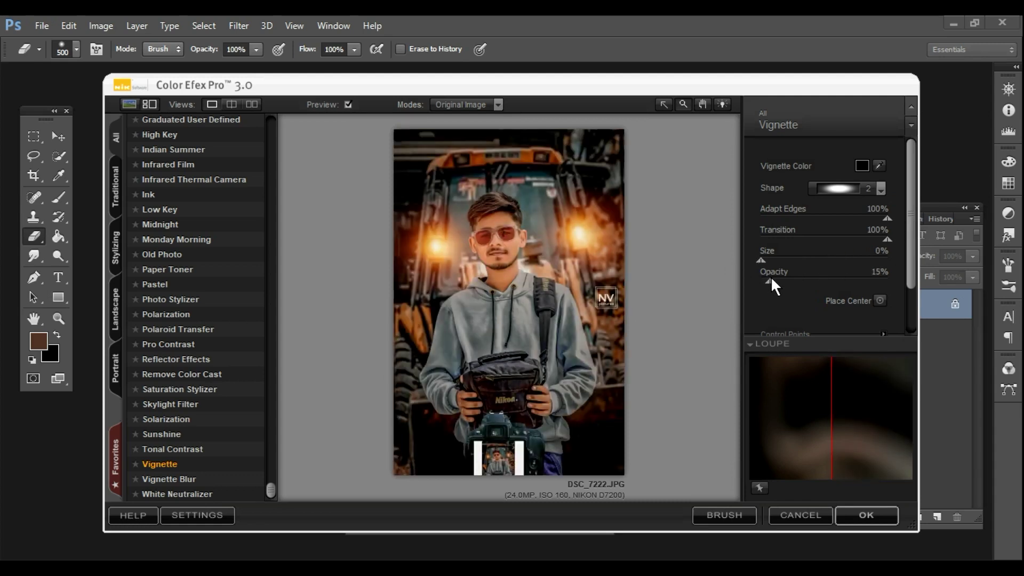
{"action": "left_click", "coordinate": [883, 513]}
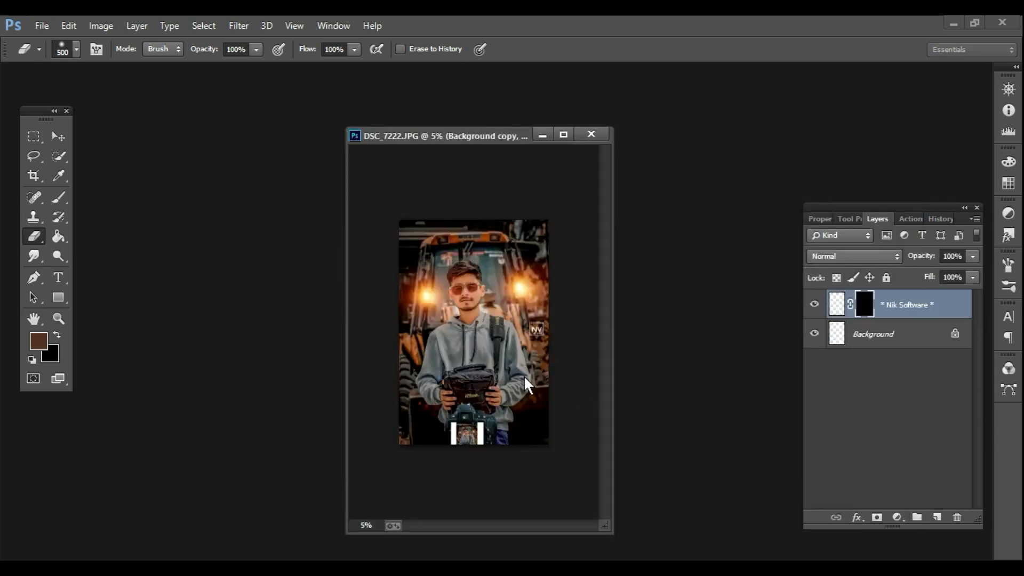
{"action": "key", "text": "d"}
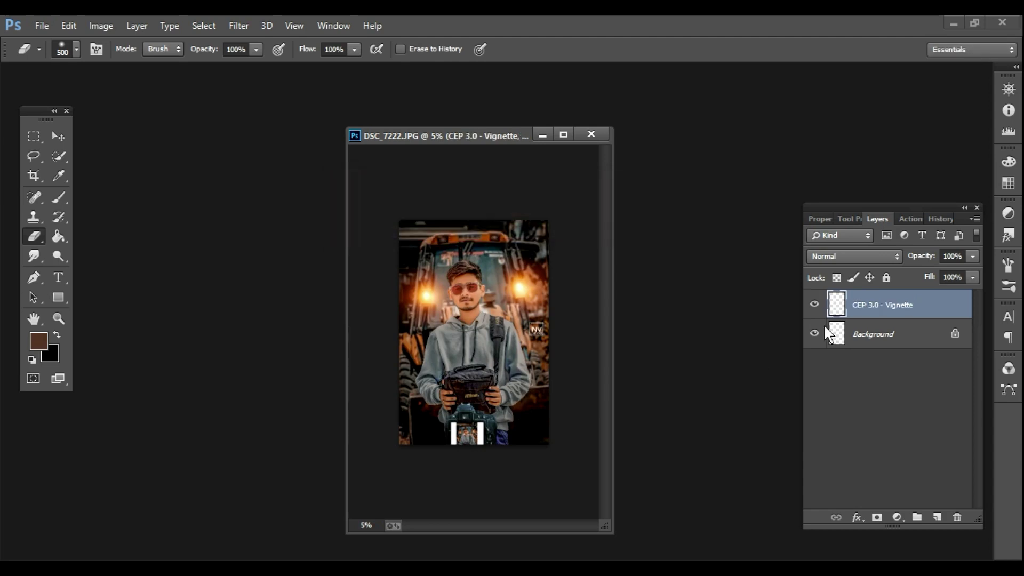
- Flatten the vignette layer into the Background and apply Portraiture again with the Default preset
{"action": "right_click", "coordinate": [848, 307]}
{"action": "left_click", "coordinate": [603, 458]}
{"action": "left_click", "coordinate": [203, 25]}
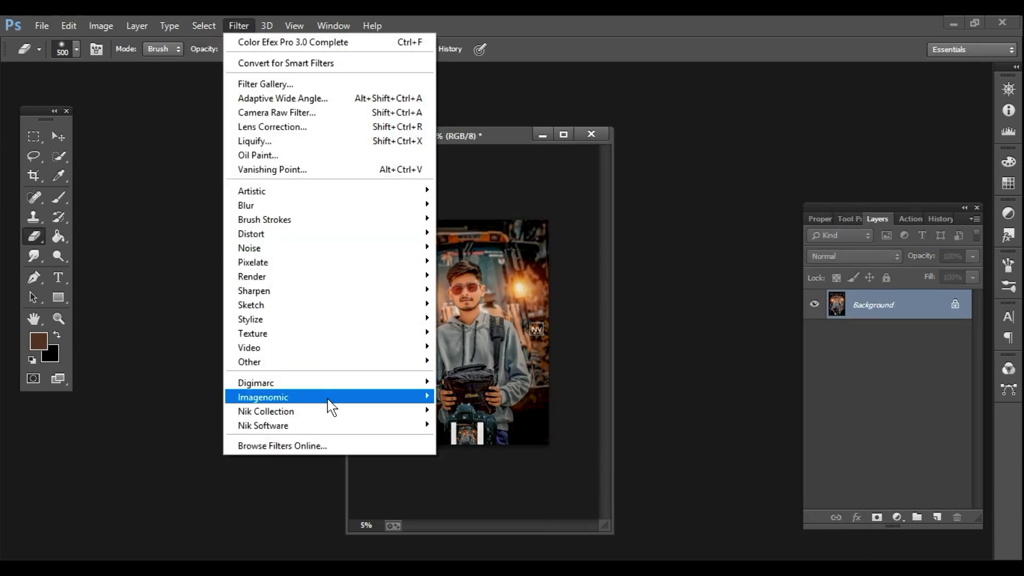
{"action": "left_click", "coordinate": [476, 411]}
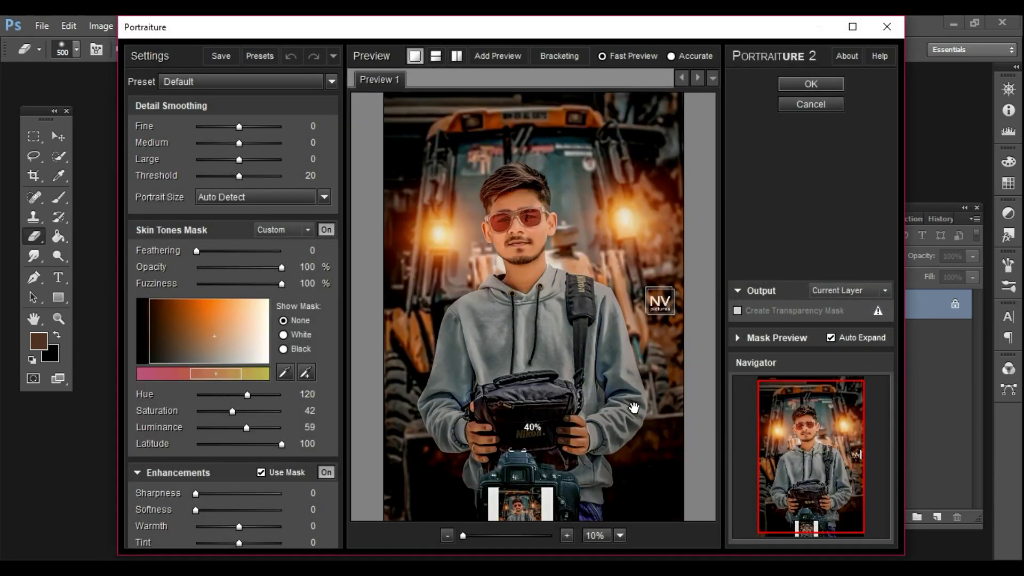
{"action": "left_click", "coordinate": [485, 537]}
{"action": "left_click_drag", "start_coordinate": [525, 178], "coordinate": [572, 392]}
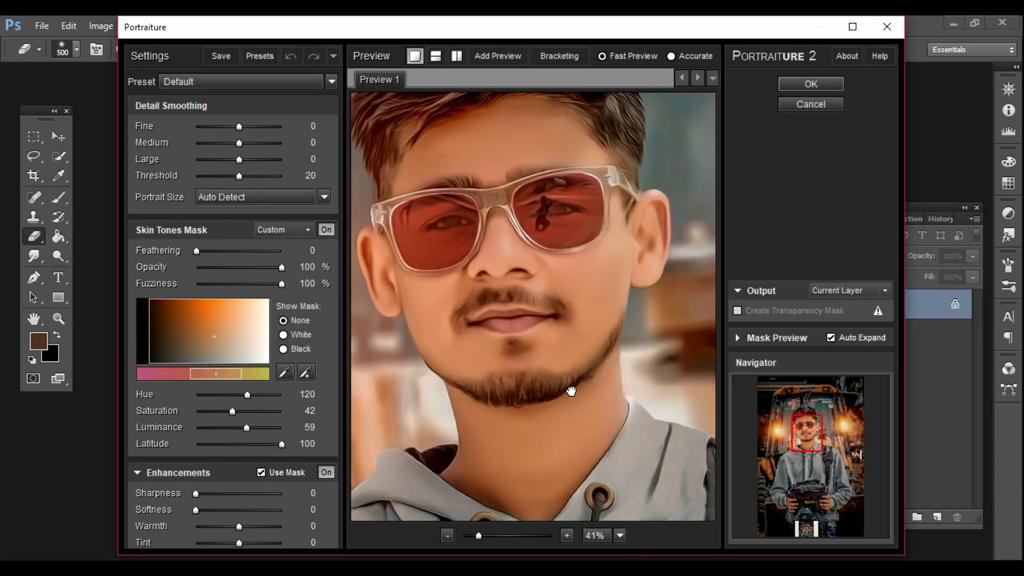
{"action": "left_click", "coordinate": [808, 88]}
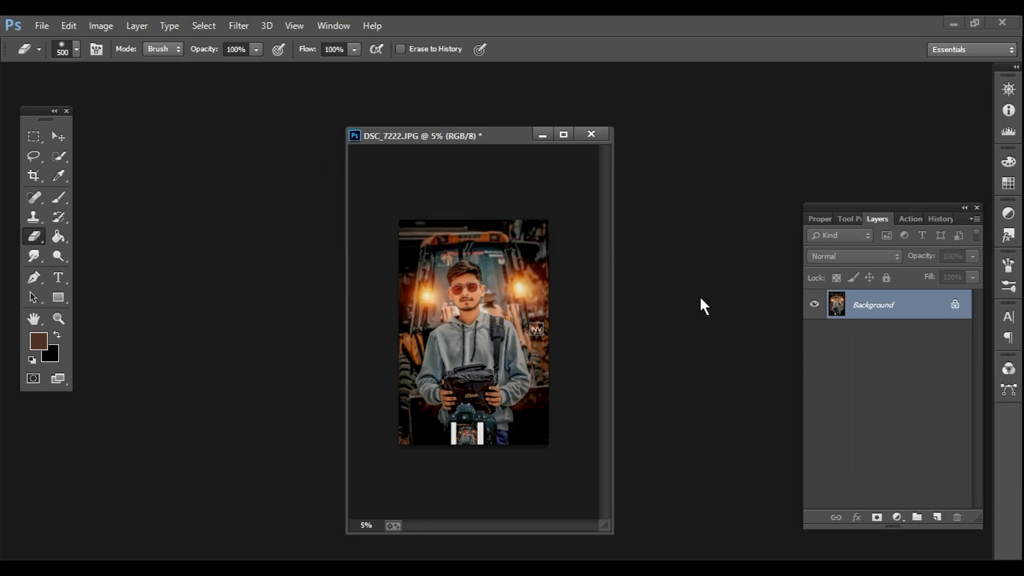
- Save the image as JPEG DSC_7222 inside the editzz folder on drive D, with quality 12 Maximum and Progressive format at 3 scans
{"action": "key", "text": "ctrl+shift+s"}
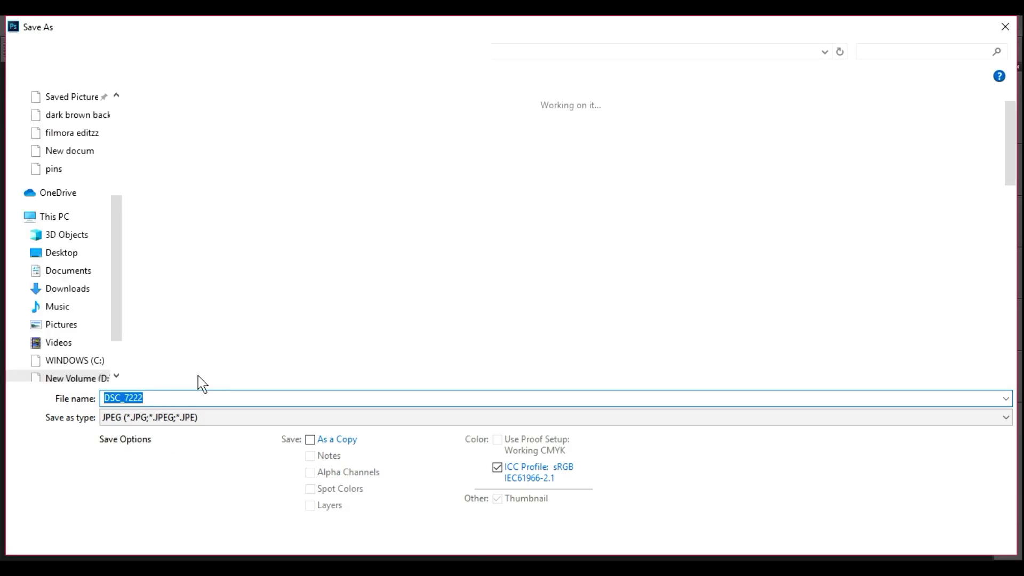
{"action": "scroll", "coordinate": [69, 130], "scroll_direction": "up", "scroll_amount": 1}
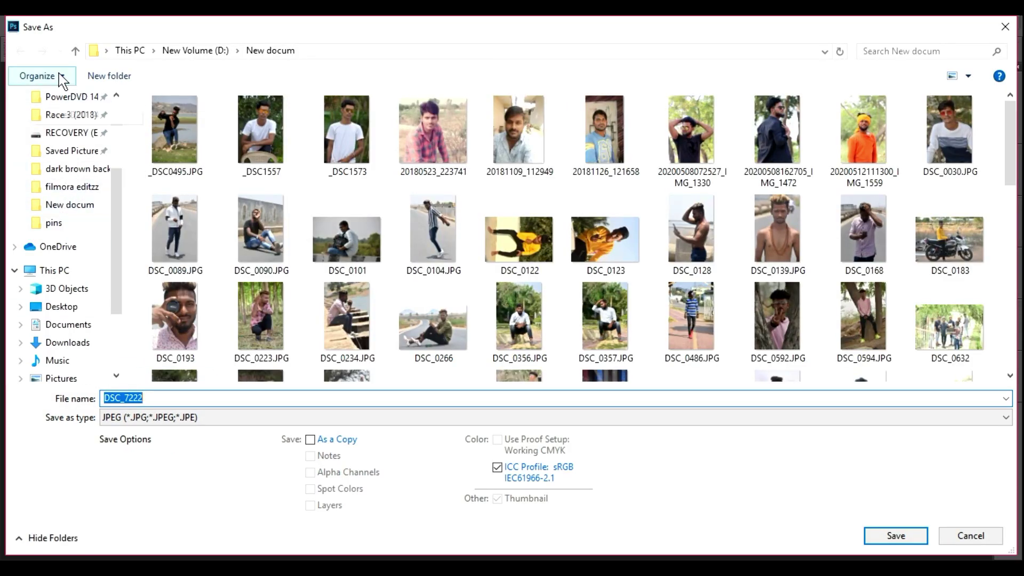
{"action": "left_click", "coordinate": [75, 50]}
{"action": "scroll", "coordinate": [233, 226], "scroll_direction": "down", "scroll_amount": 2}
{"action": "double_click", "coordinate": [178, 293]}
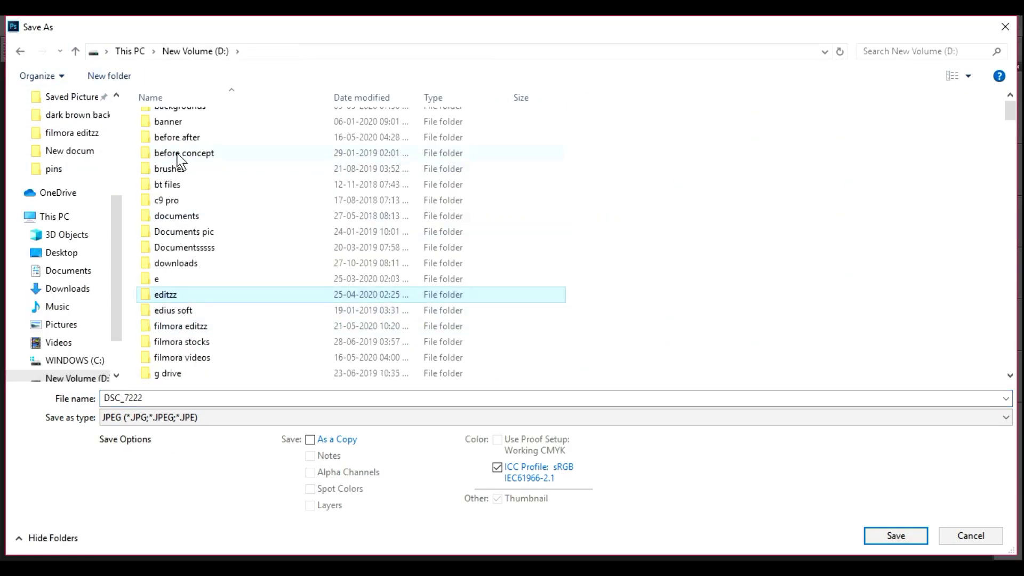
{"action": "double_click", "coordinate": [279, 160]}
{"action": "left_click", "coordinate": [901, 537]}
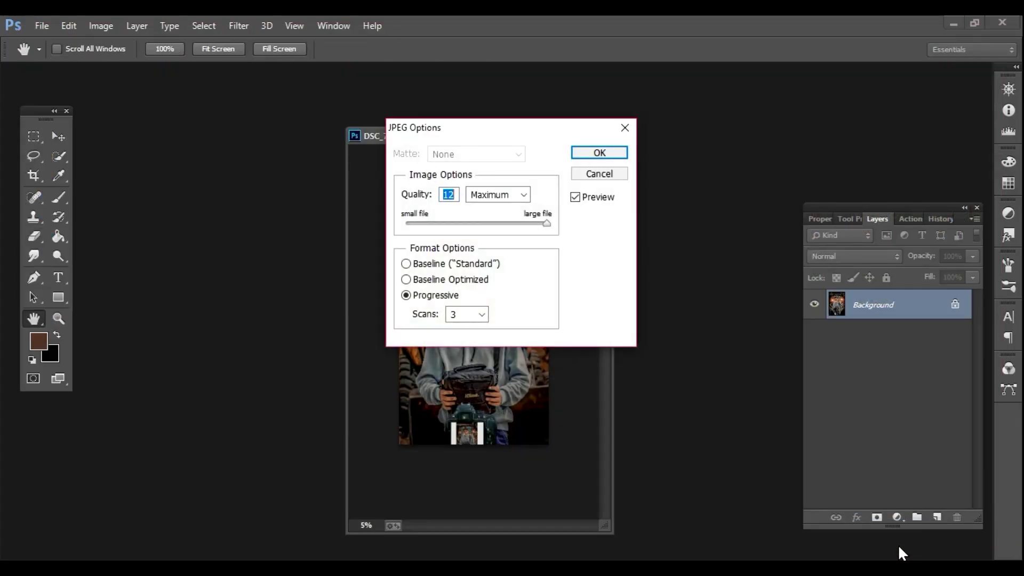
{"action": "left_click", "coordinate": [599, 153]}
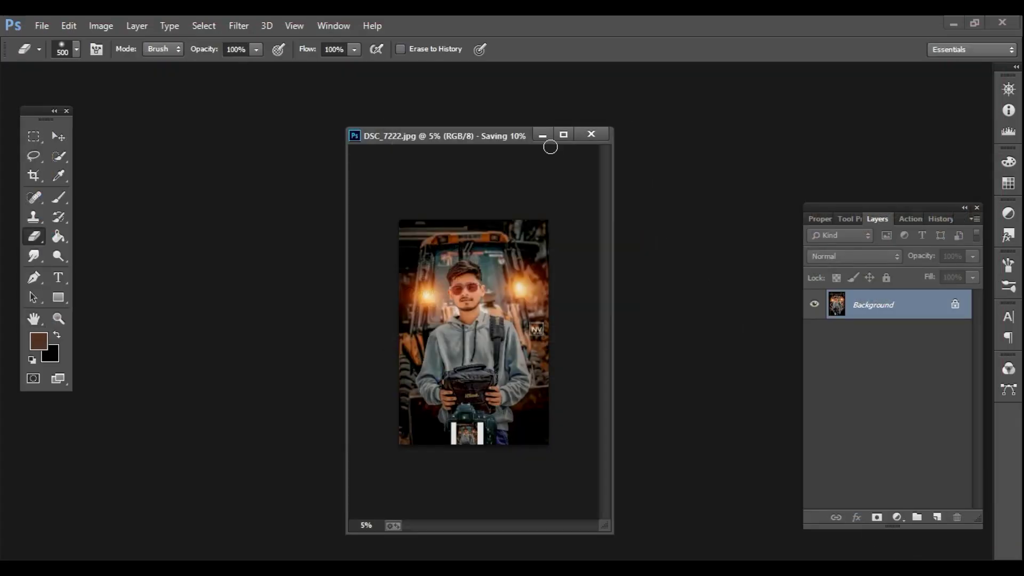